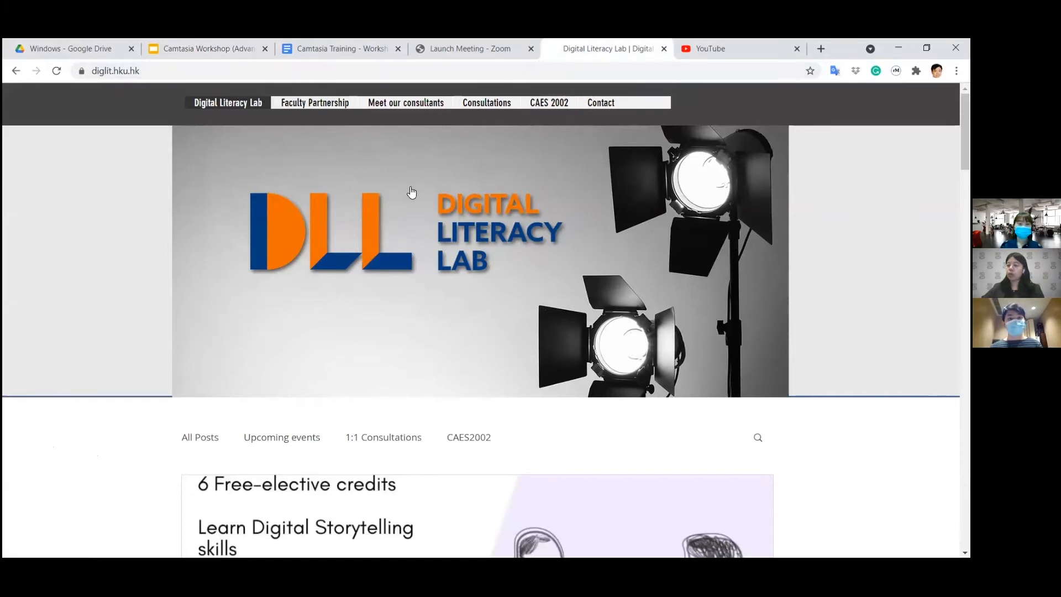
Look over the Digital Literacy Lab homepage, from the banner to the featured post
scroll(450, 310, down, 1)
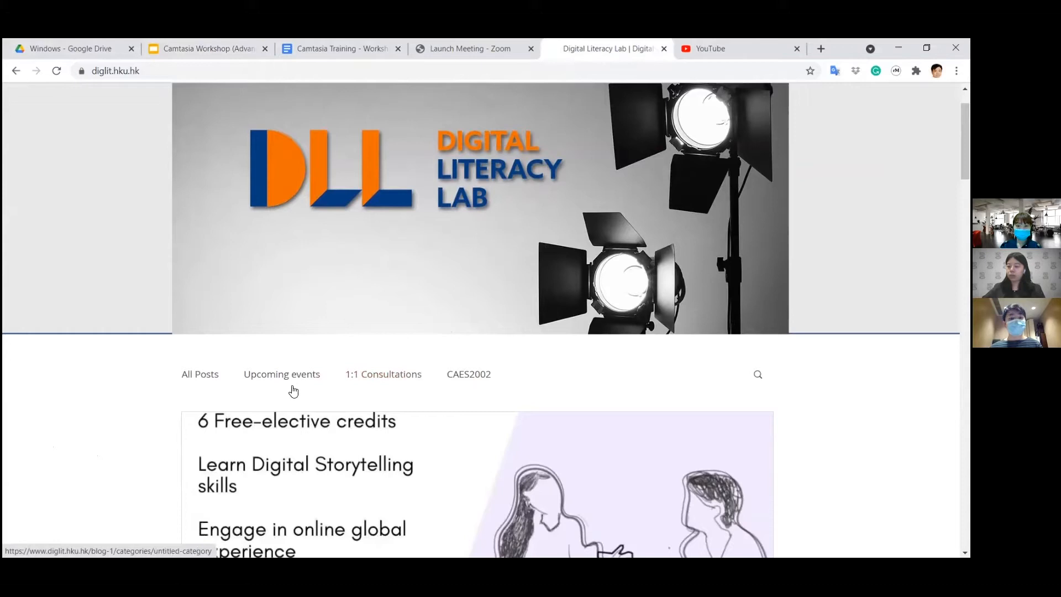
scroll(94, 459, down, 2)
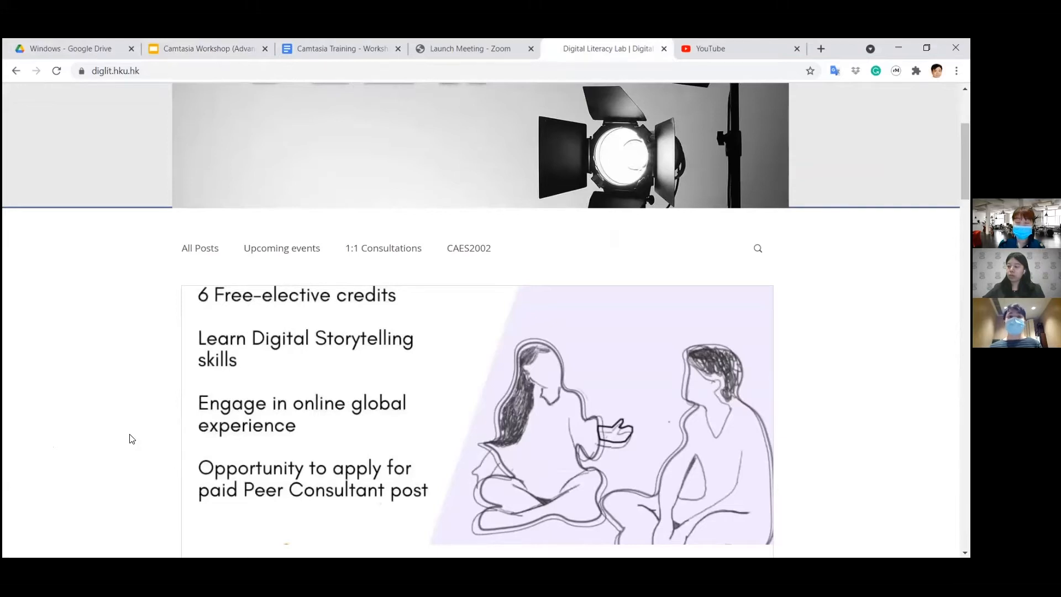
scroll(132, 438, up, 1)
scroll(132, 438, up, 1)
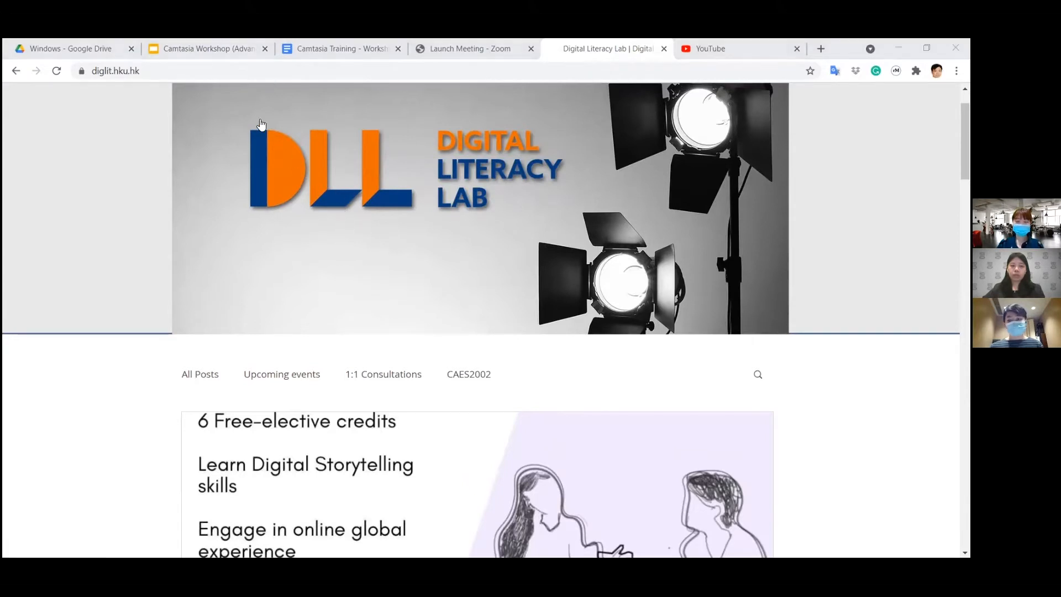
Switch to the Camtasia Training workshop handout and skim all its steps through to the end
click(326, 50)
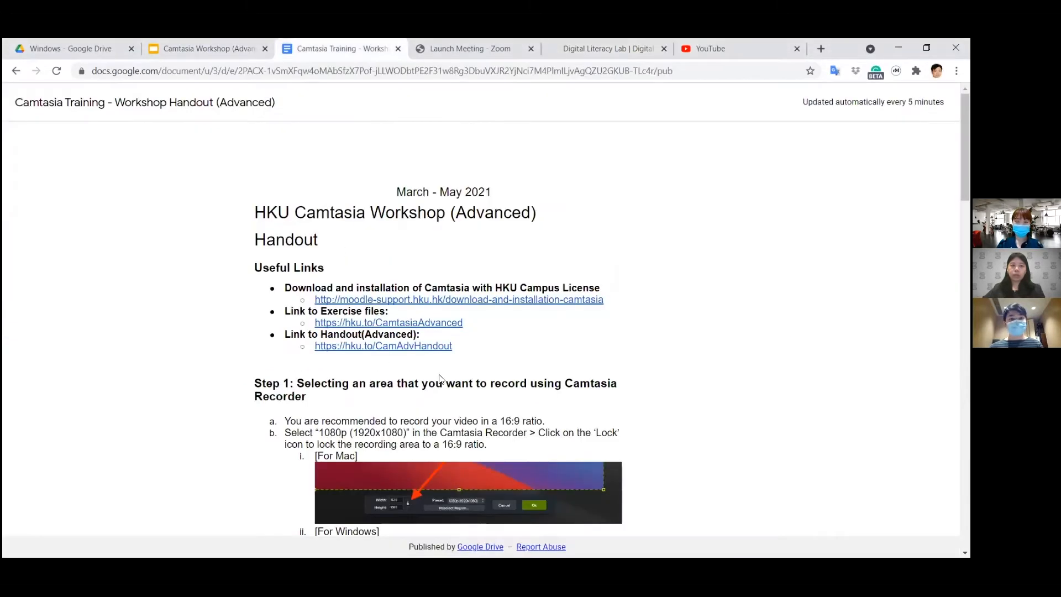
scroll(443, 378, down, 1)
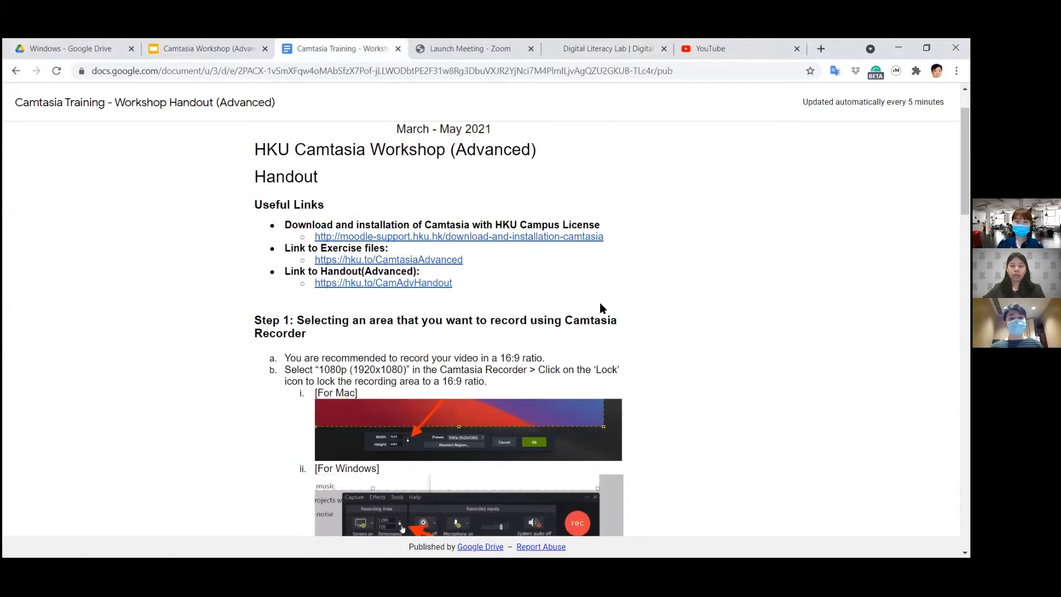
scroll(660, 339, down, 1)
scroll(660, 339, down, 5)
scroll(660, 340, up, 4)
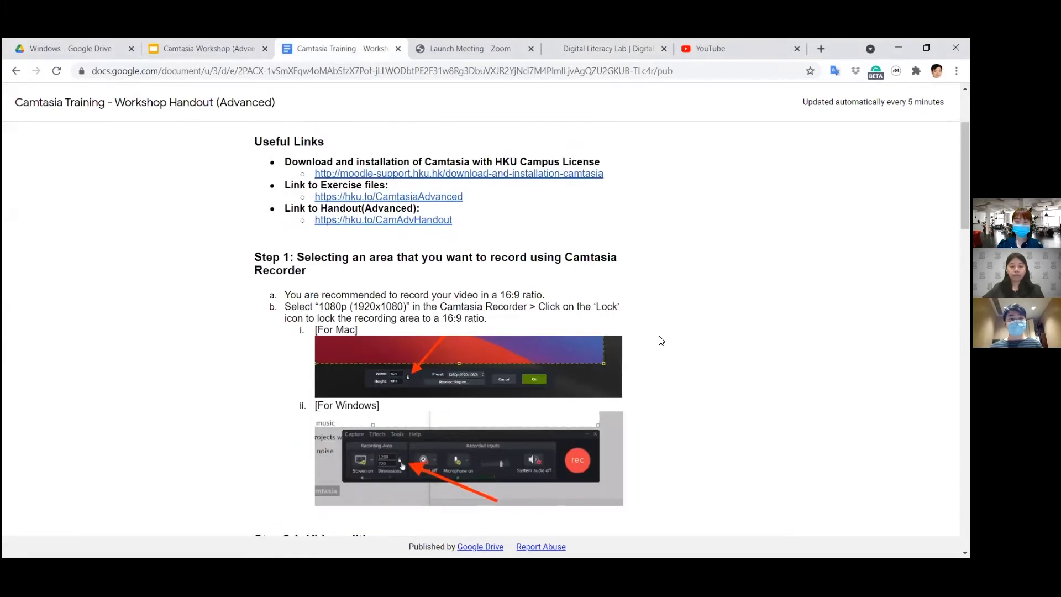
scroll(661, 339, down, 20)
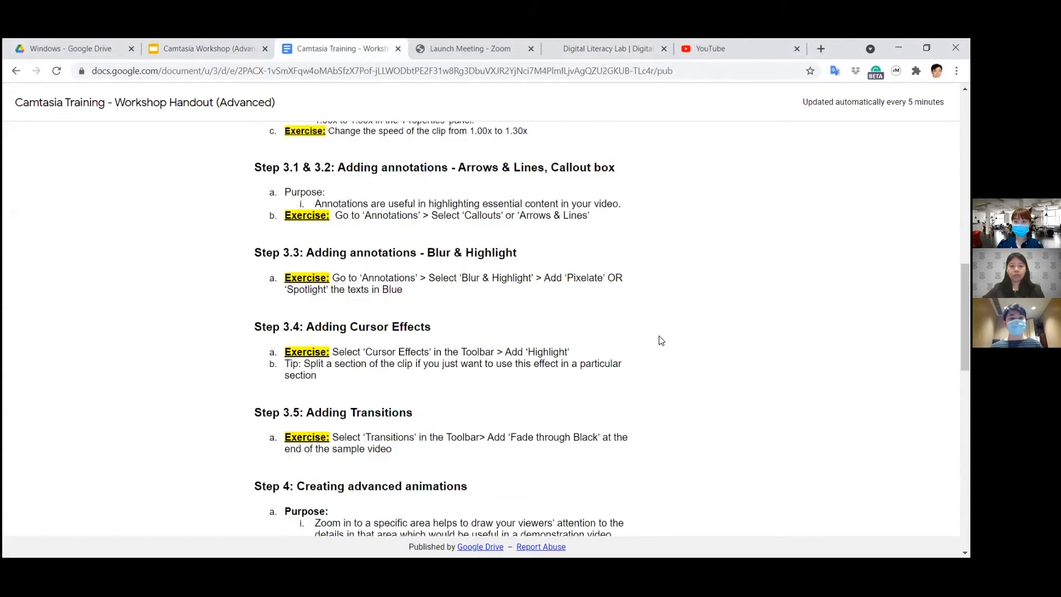
scroll(661, 340, down, 7)
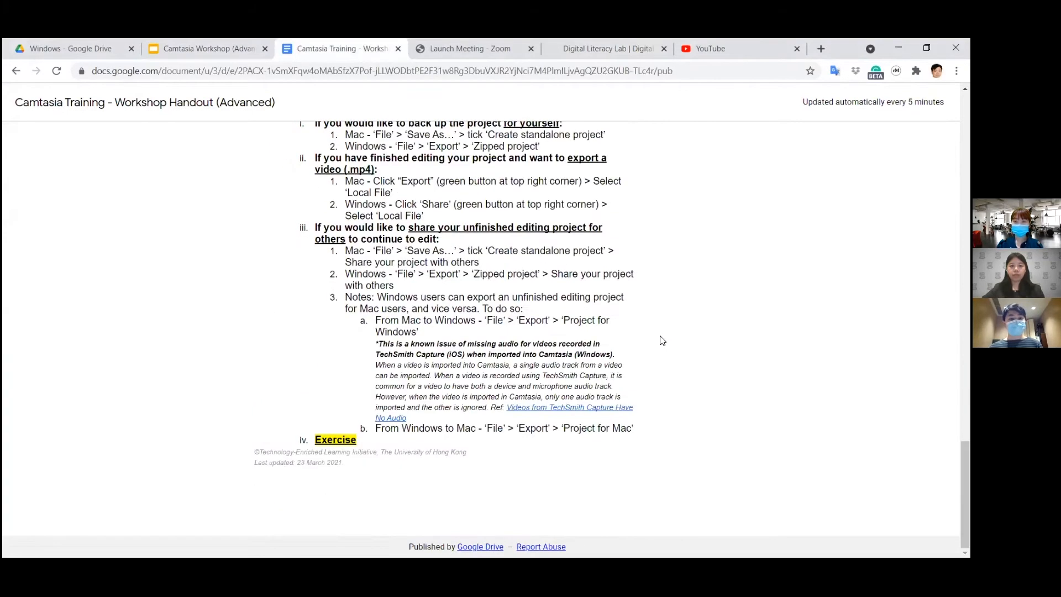
scroll(663, 339, up, 20)
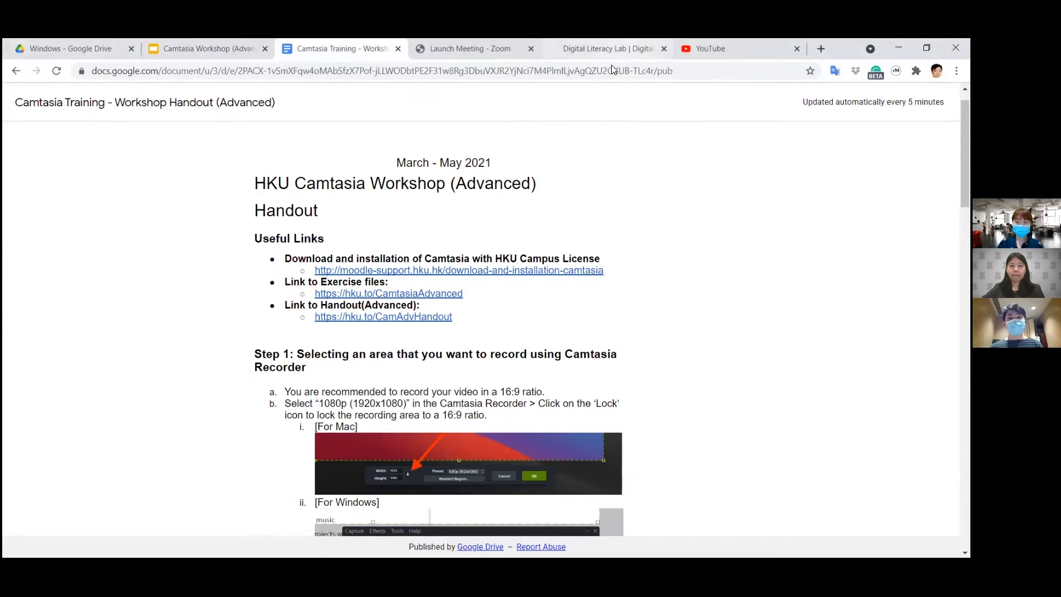
Show the workshop slides, and minimize the browser and the Mac folder window to clear the desktop
click(226, 44)
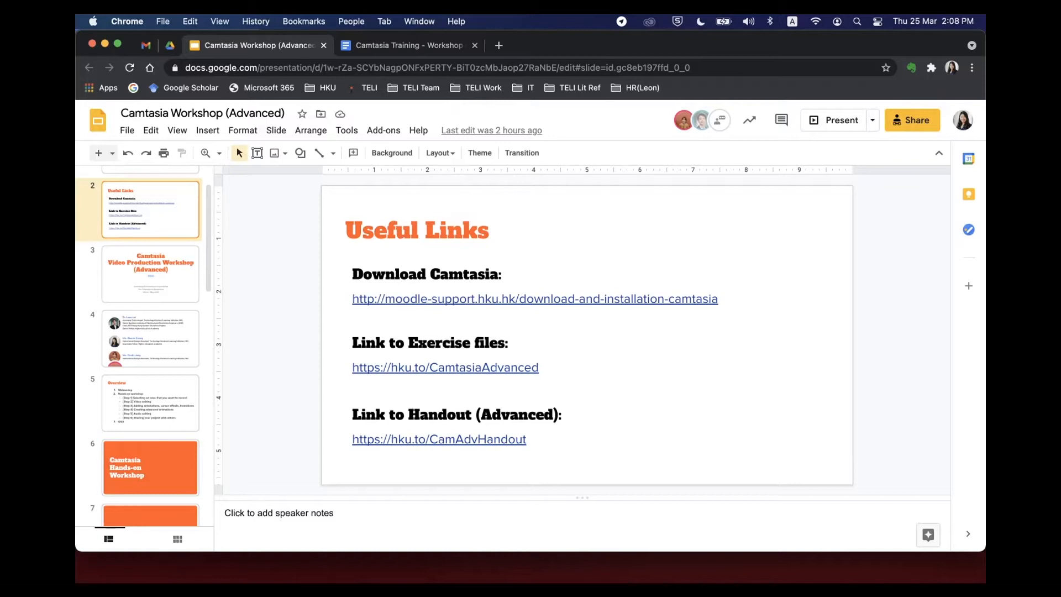
click(105, 43)
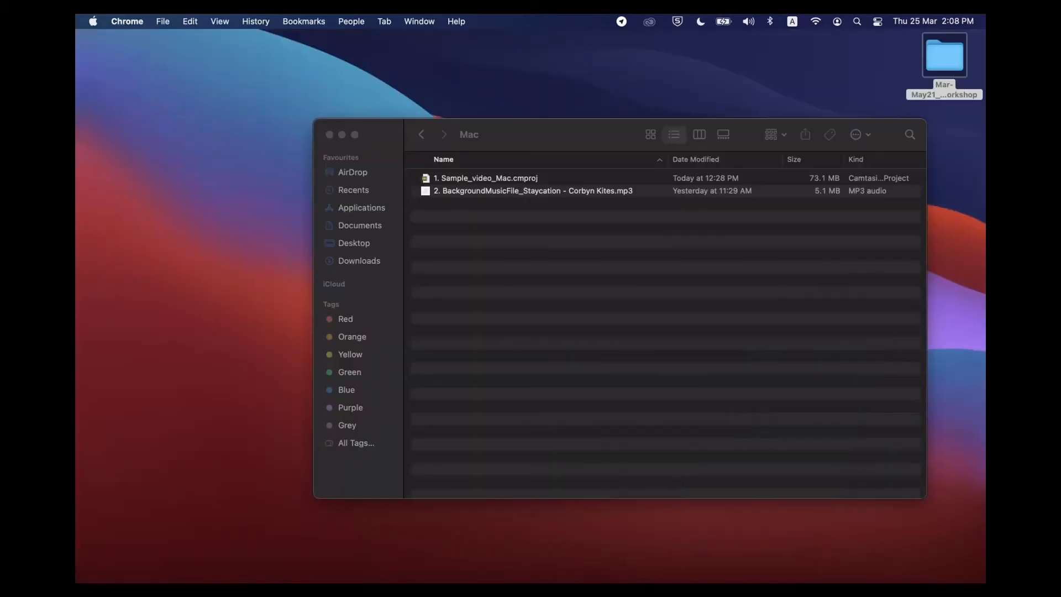
click(342, 134)
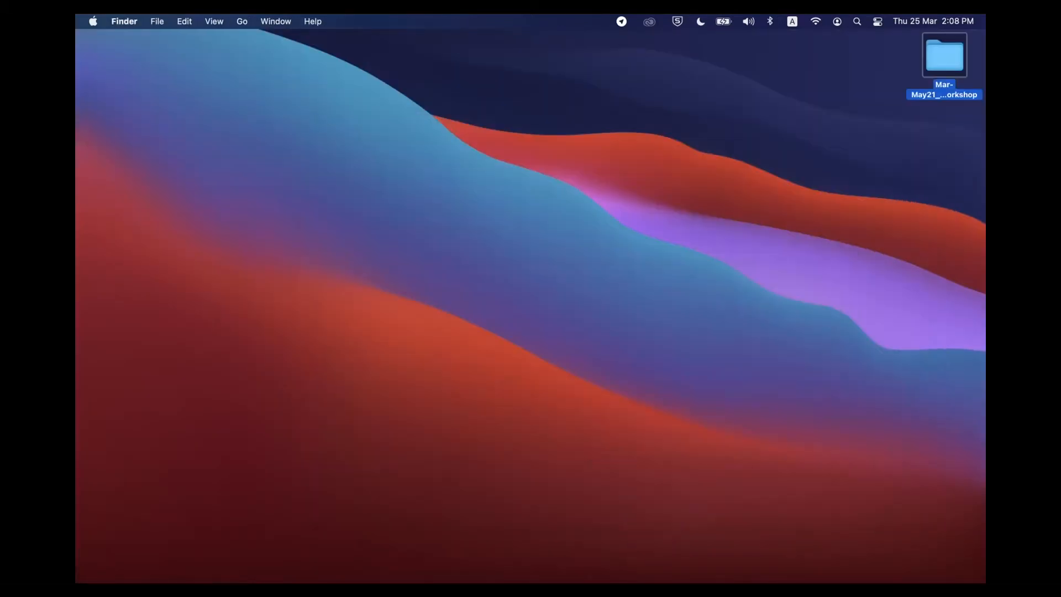
Open Camtasia 2020, zoom in the empty timeline and bring up the Camtasia Recorder
click(556, 553)
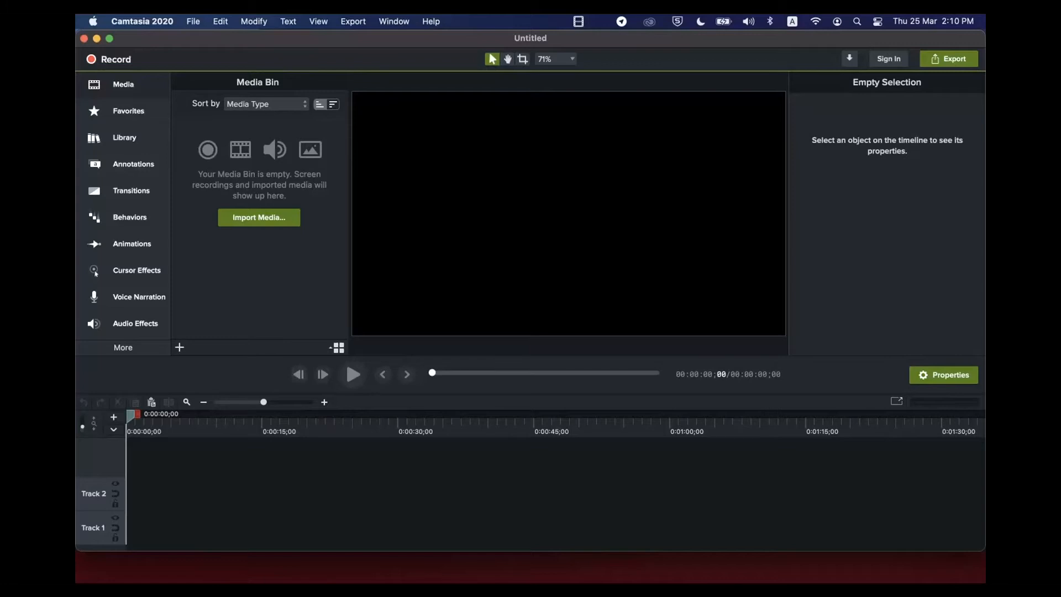
drag(263, 402, 284, 402)
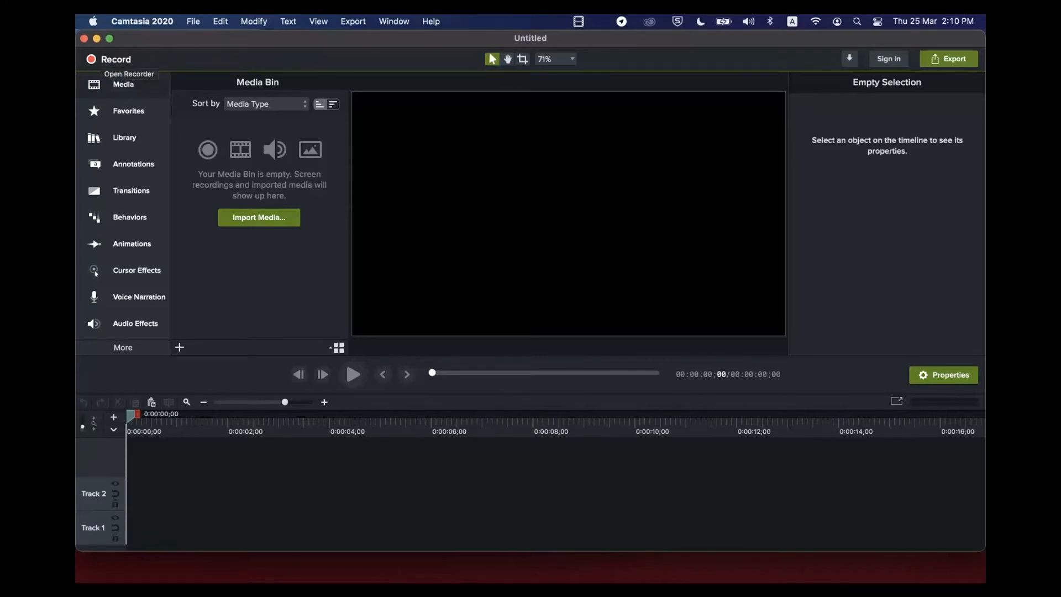
key(super+m)
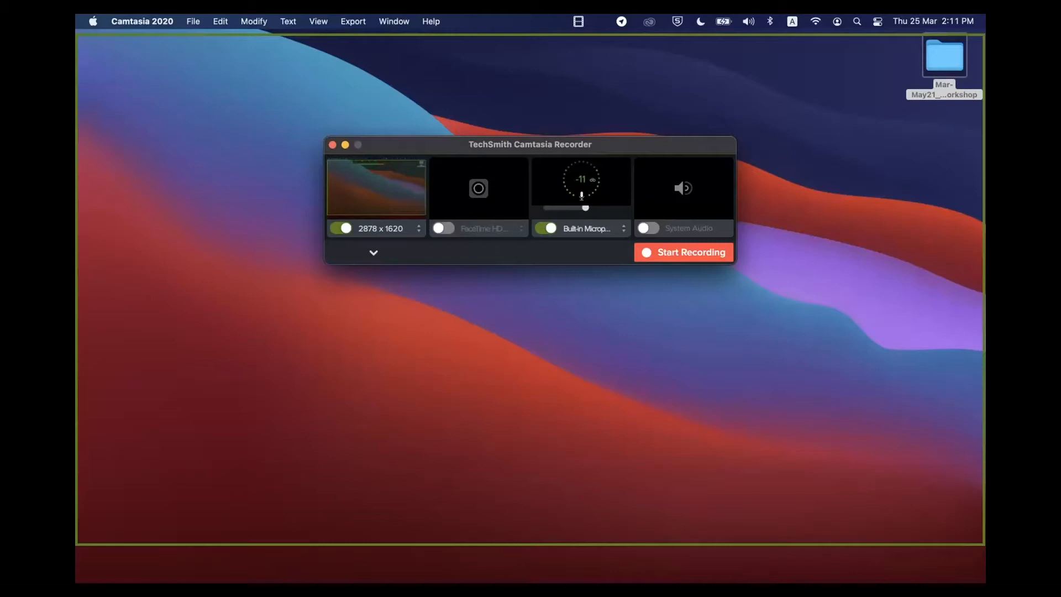
Switch the webcam and system audio on and back off in the recorder, and view the available microphone sources
click(444, 228)
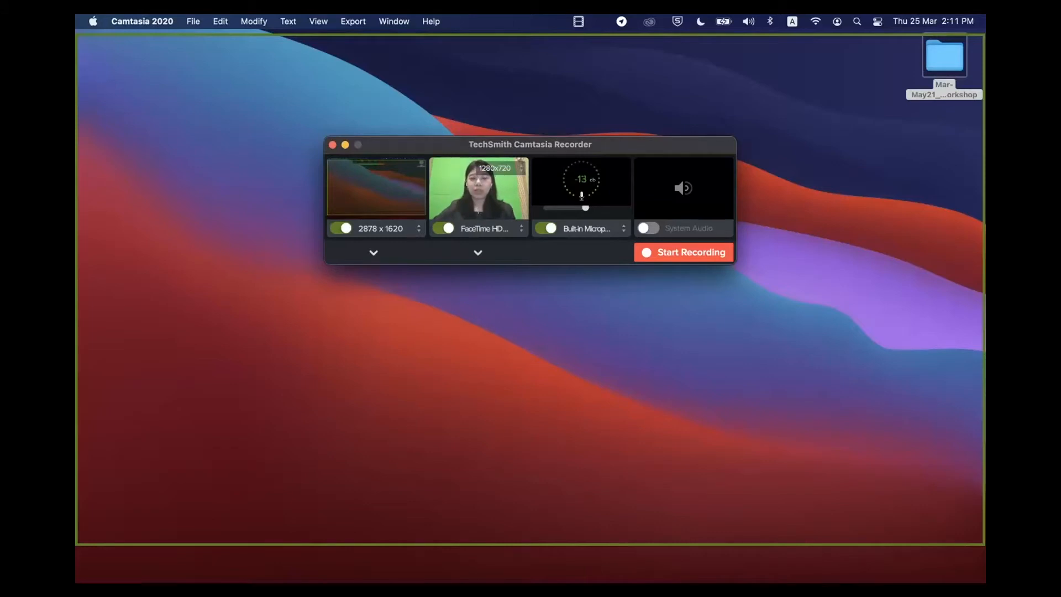
click(443, 229)
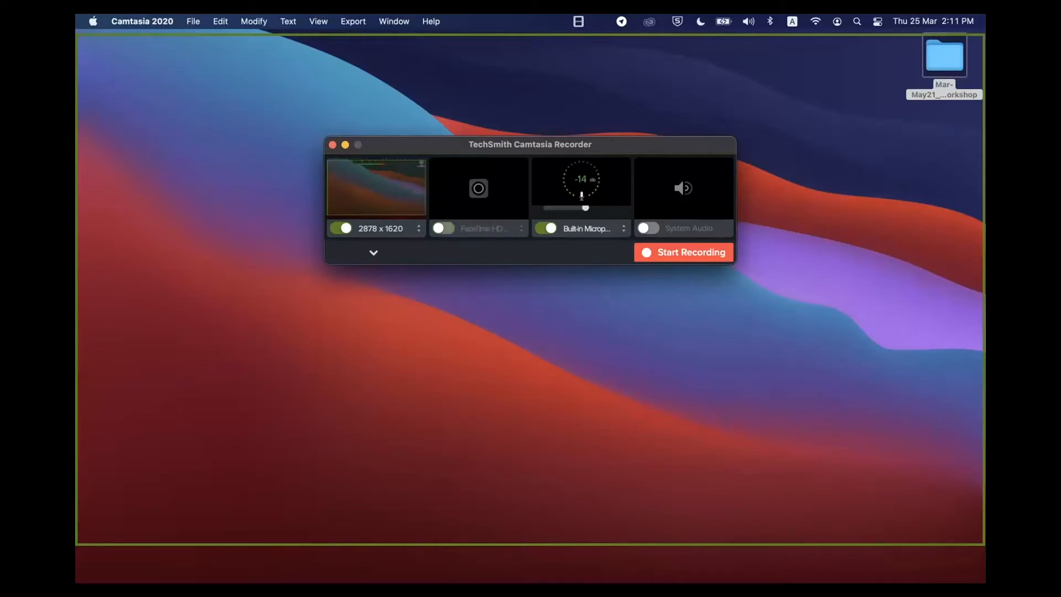
click(623, 228)
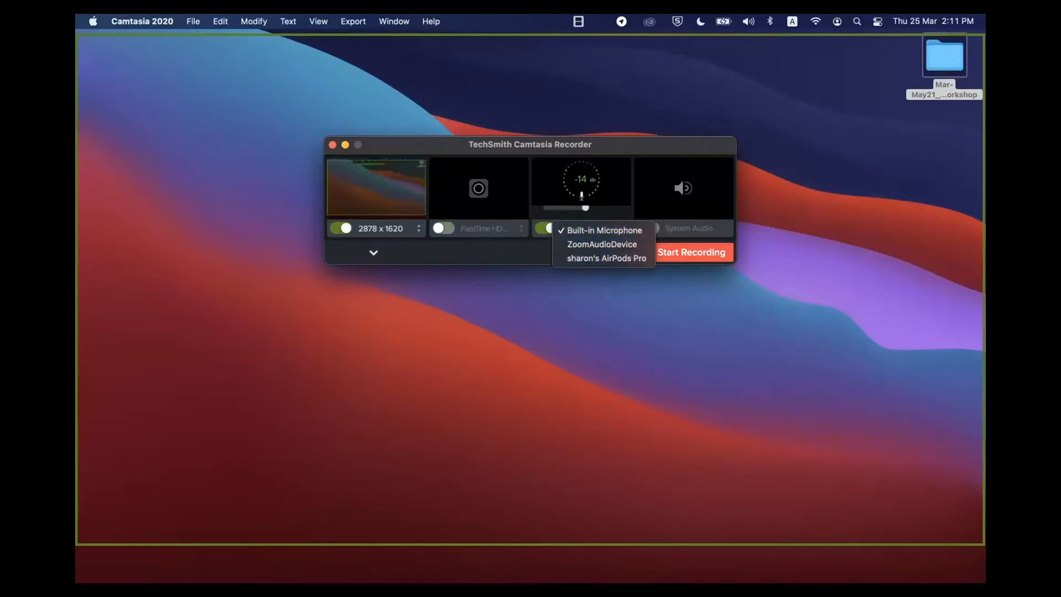
key(Escape)
click(648, 228)
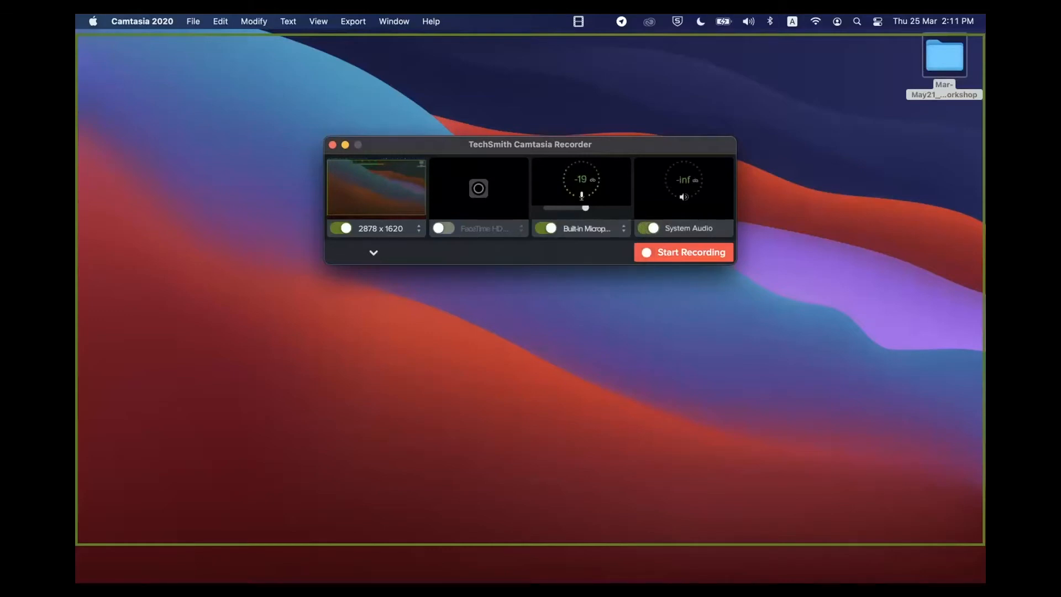
click(648, 228)
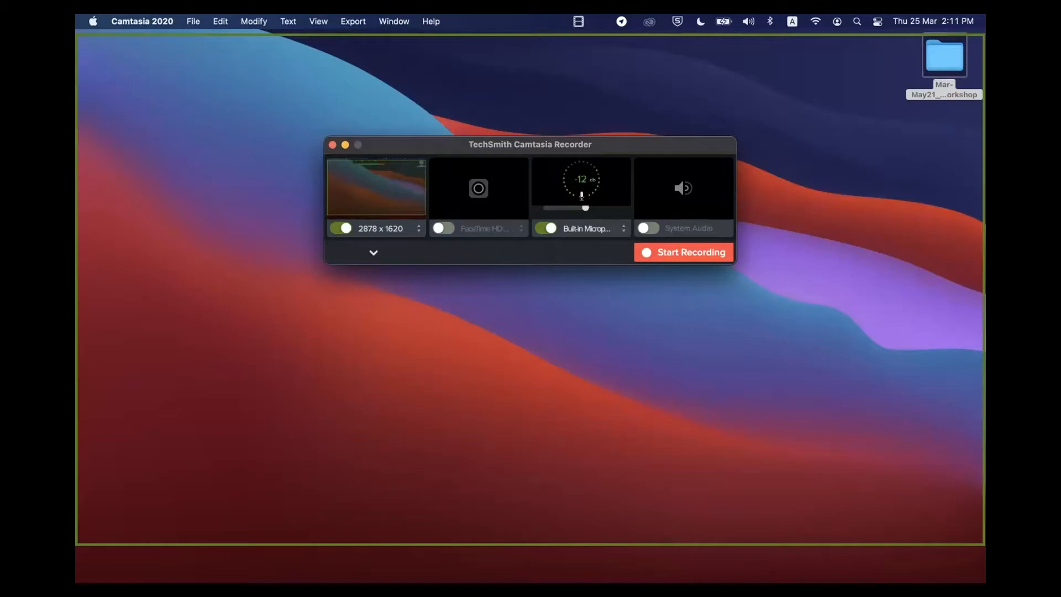
Choose the 1080p (1920x1080) recording region, enlarge it with locked proportions to about 2876 x 1625, and confirm it
click(417, 229)
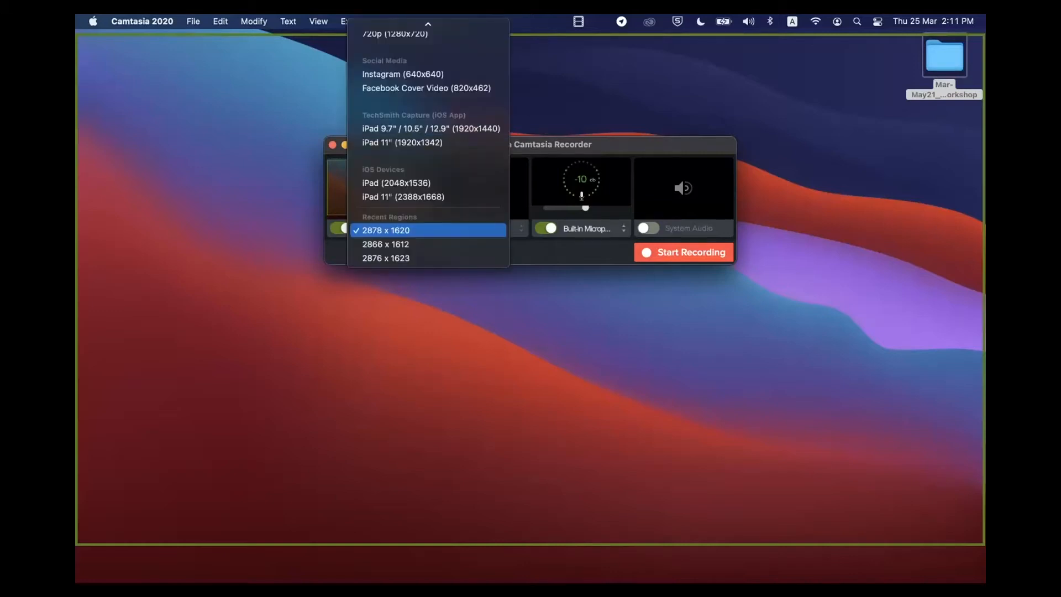
mouse_move(428, 24)
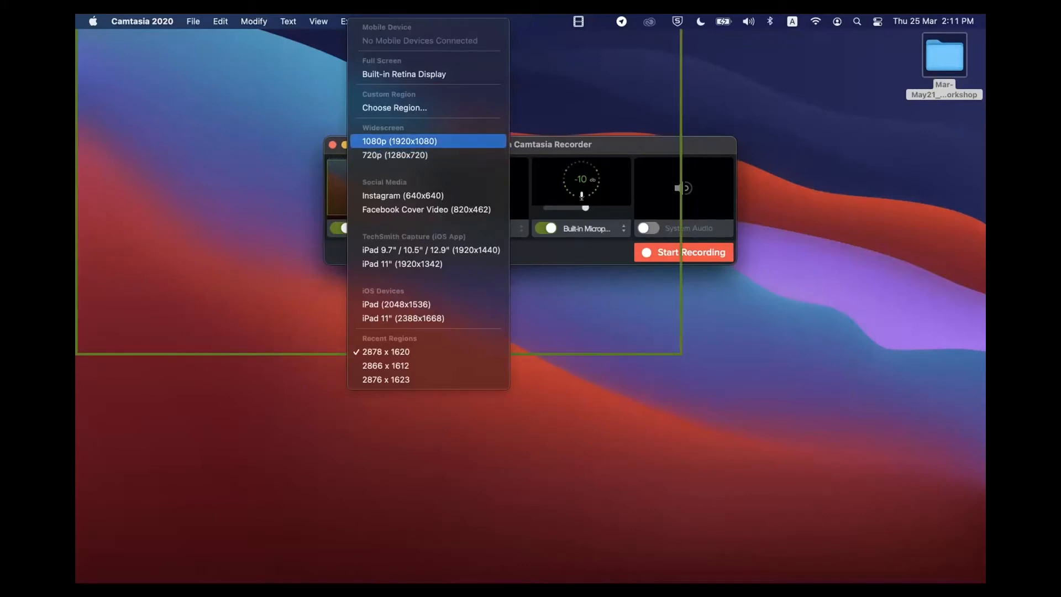
click(415, 141)
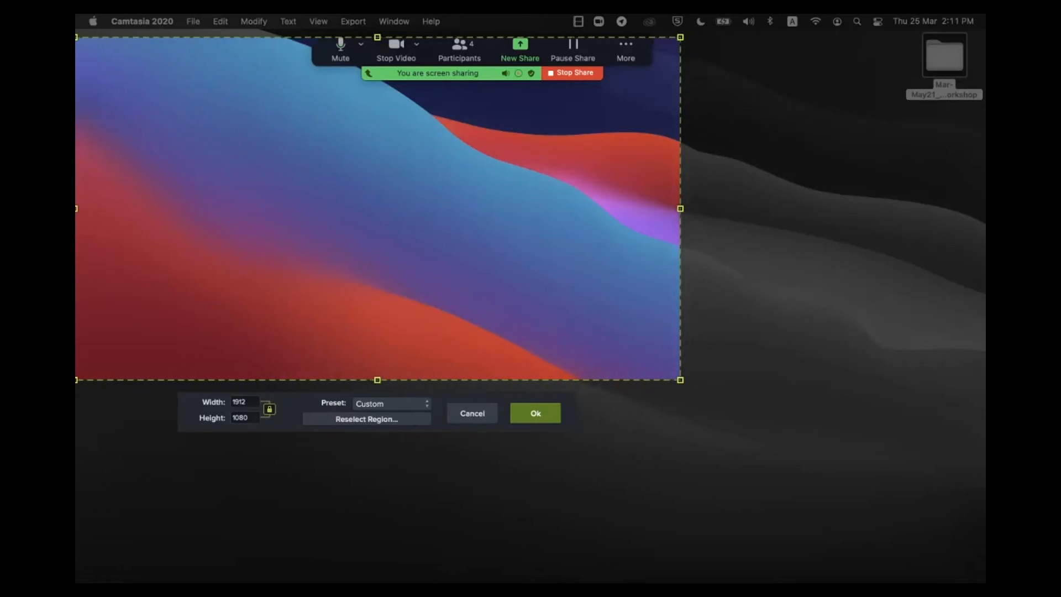
drag(680, 380, 984, 552)
drag(530, 295, 531, 295)
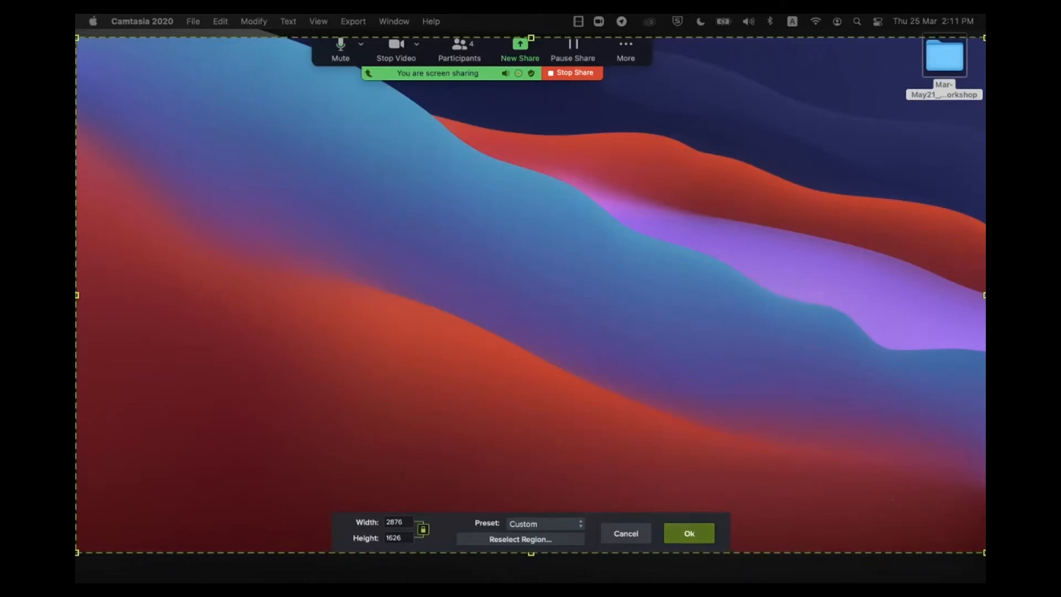
click(689, 533)
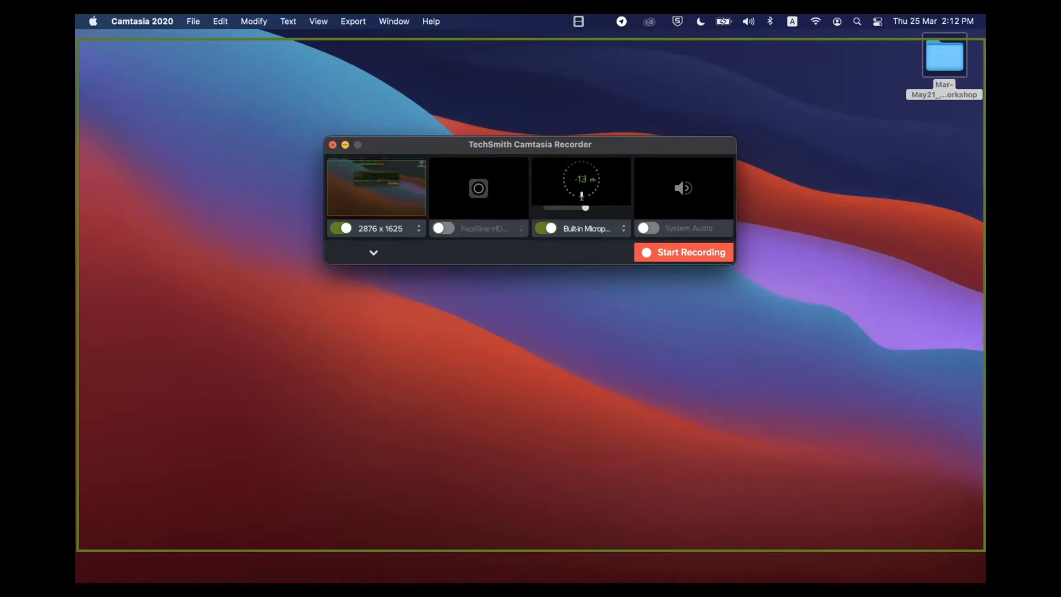
Close the recorder and the untitled project, and open 1. Sample_video_Mac.cmproj from the Mac folder
click(332, 145)
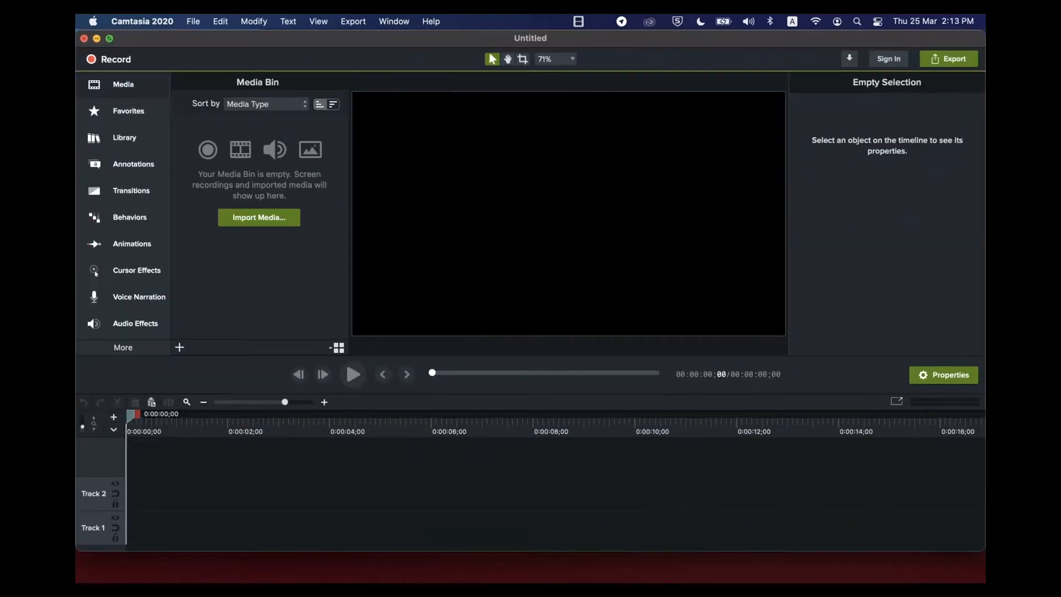
click(84, 38)
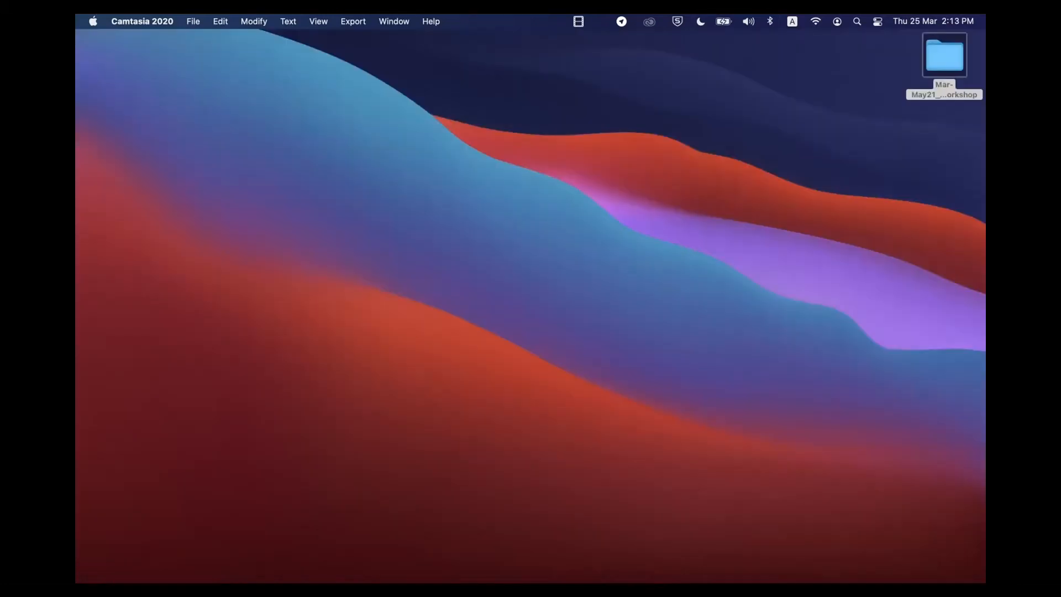
click(698, 558)
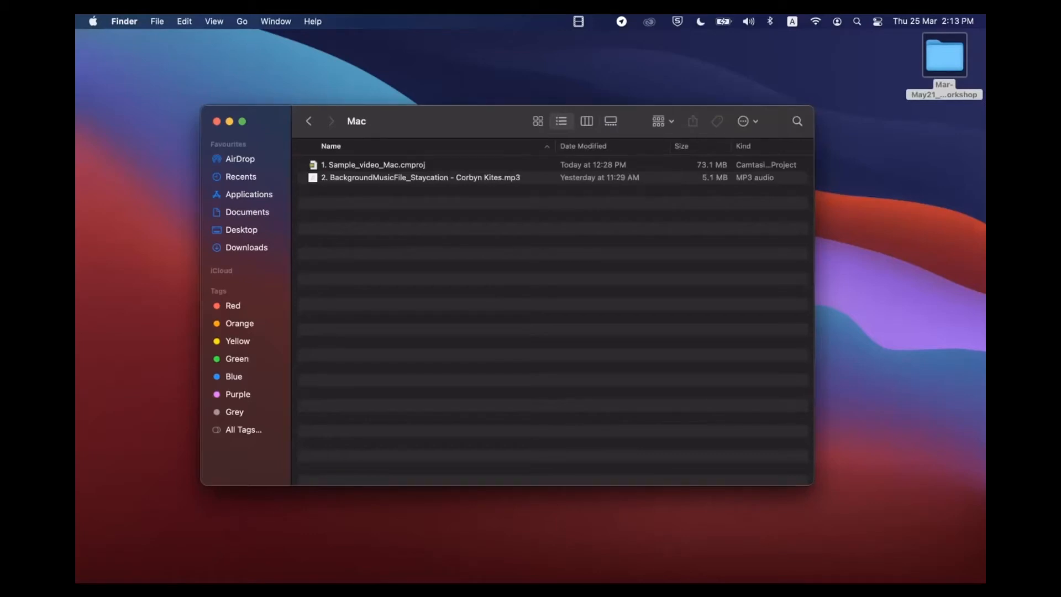
double_click(372, 164)
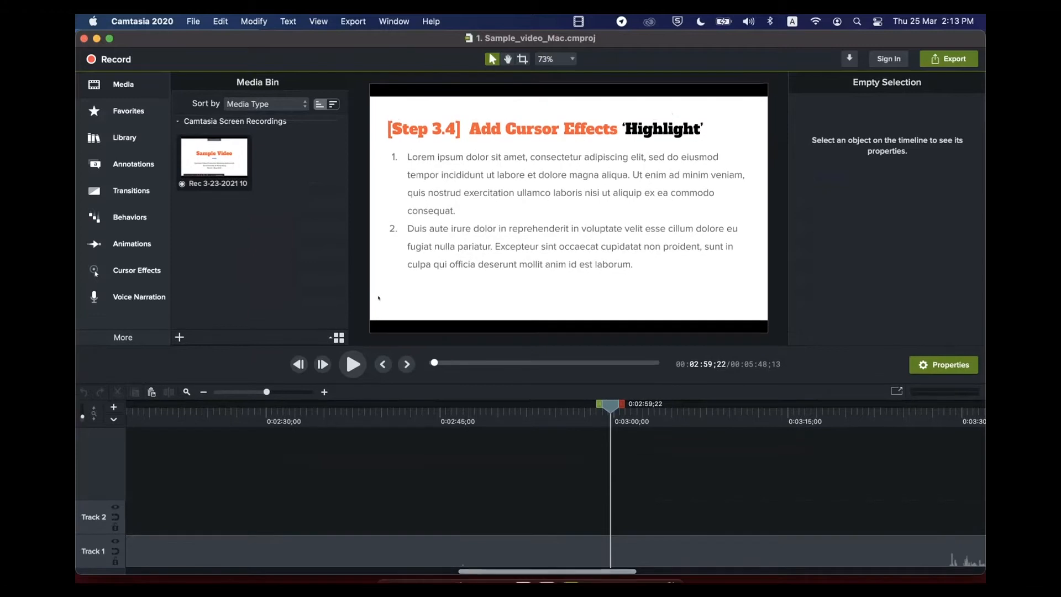
Zoom the timeline out until the whole Rec 3-23-2021 10 clip fits
key(super+minus)
key(super+minus)
key(super+minus)
key(super+minus)
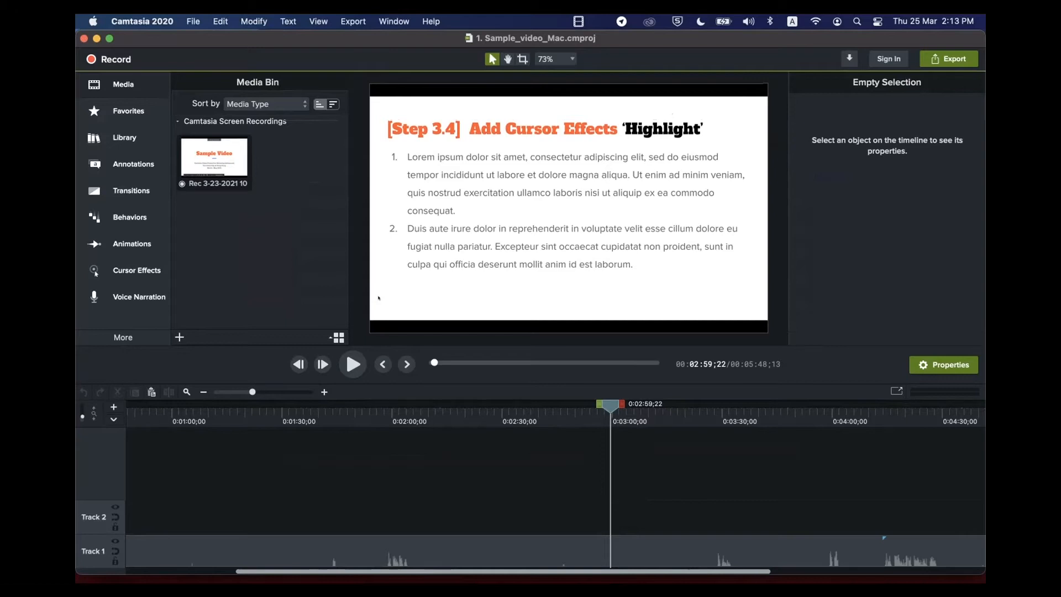
click(203, 391)
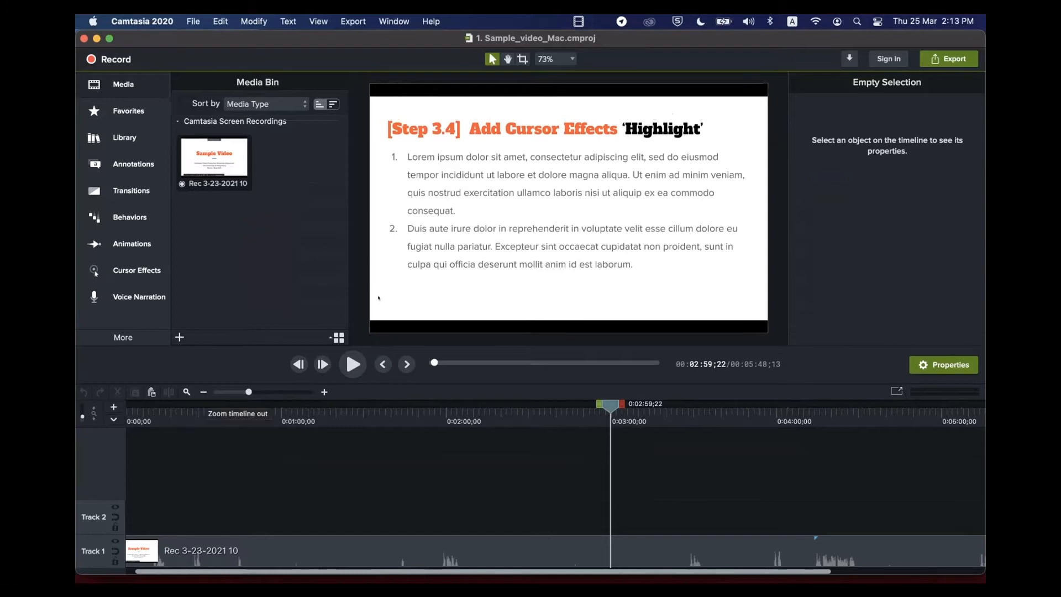
click(203, 391)
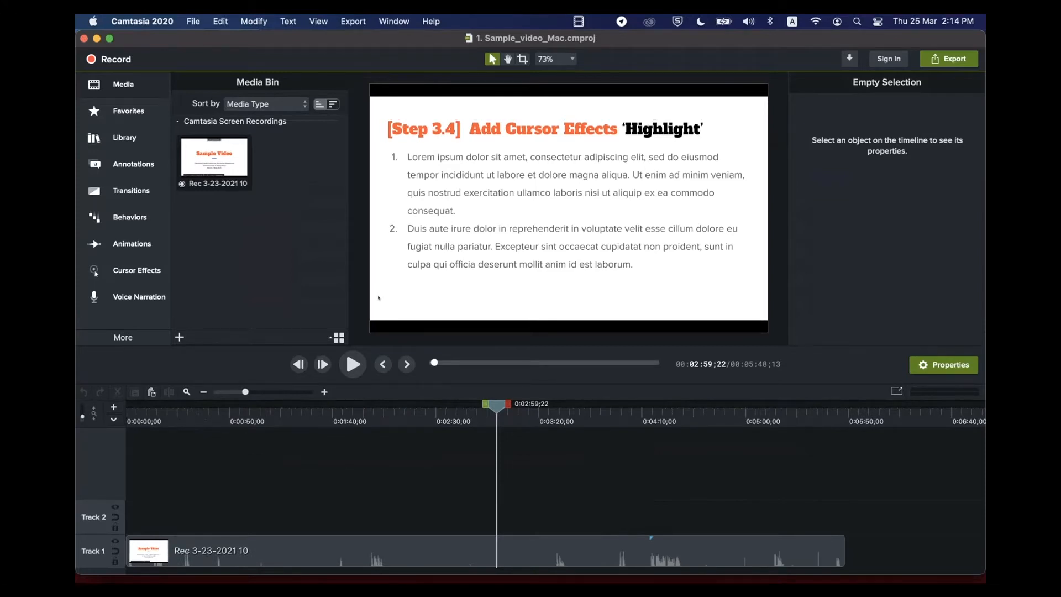
Try different timeline zoom levels and move the playhead to the Point 2 slide at 0:01:48;21
drag(496, 406, 305, 407)
click(325, 391)
click(324, 391)
key(super+equal)
key(super+minus)
key(super+minus)
key(super+minus)
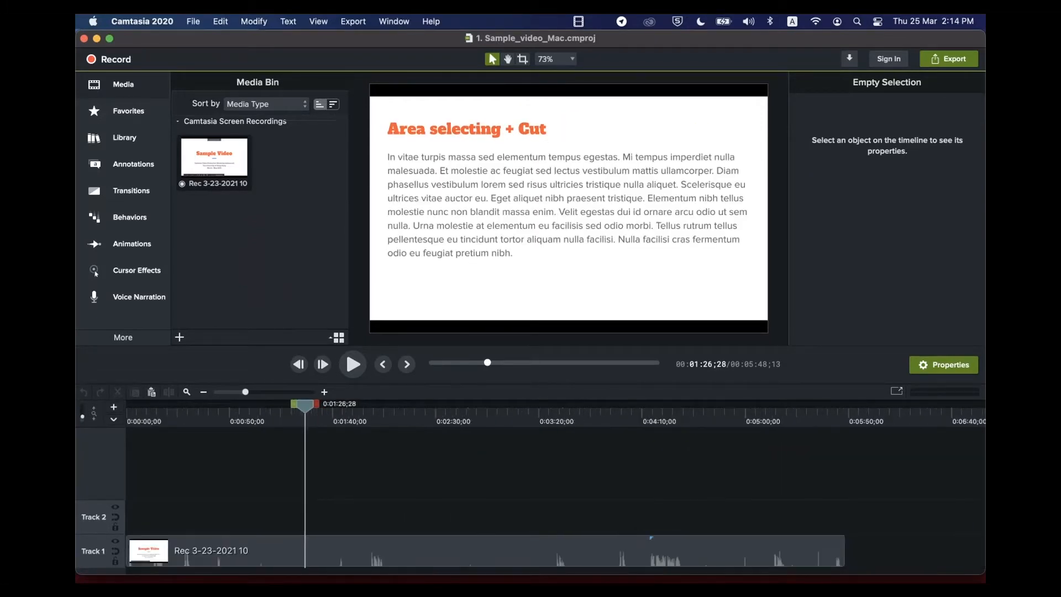
key(super+minus)
drag(260, 406, 294, 406)
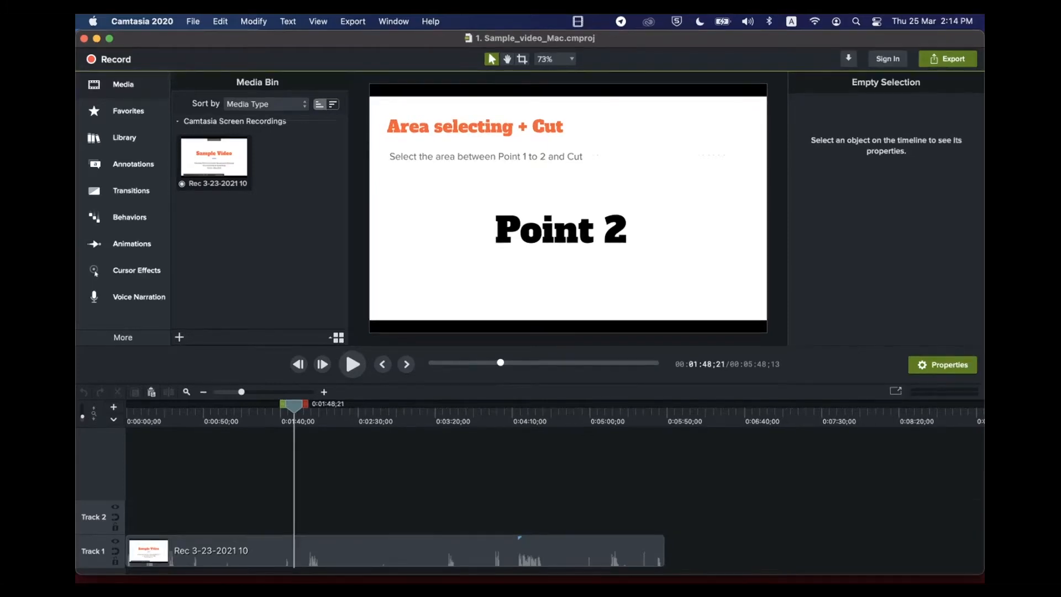
Zoom the timeline in and move the playhead back to 0:01:05;15 in the "Area selecting + Cut" section
key(super+equal)
key(super+equal)
key(super+equal)
drag(349, 406, 191, 406)
scroll(553, 486, left, 5)
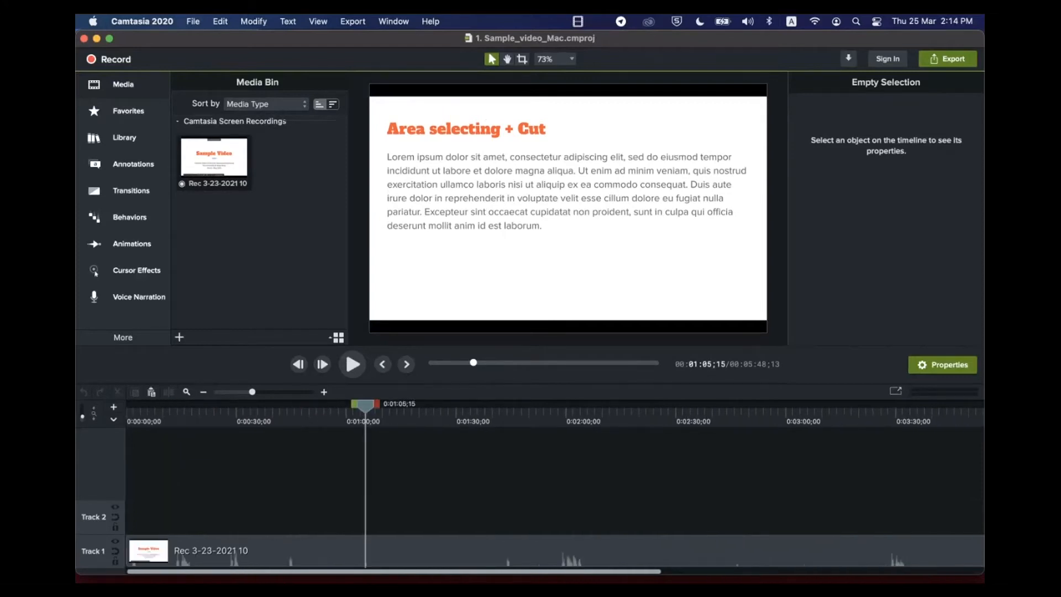
Zoom the timeline in and move the playhead to the Point 1 slide at 0:00:43;27
key(super+equal)
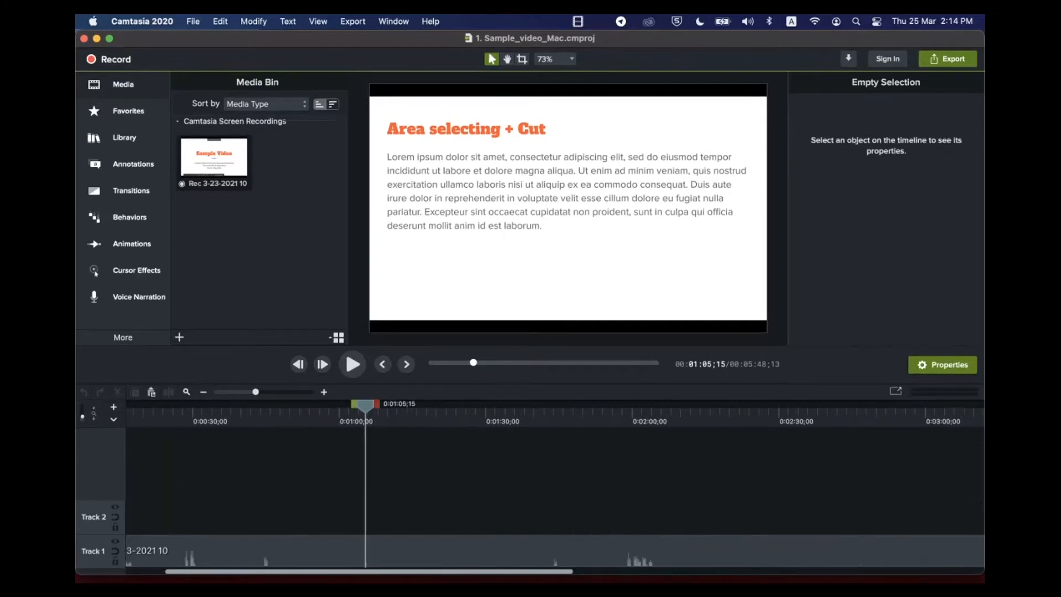
scroll(552, 486, left, 3)
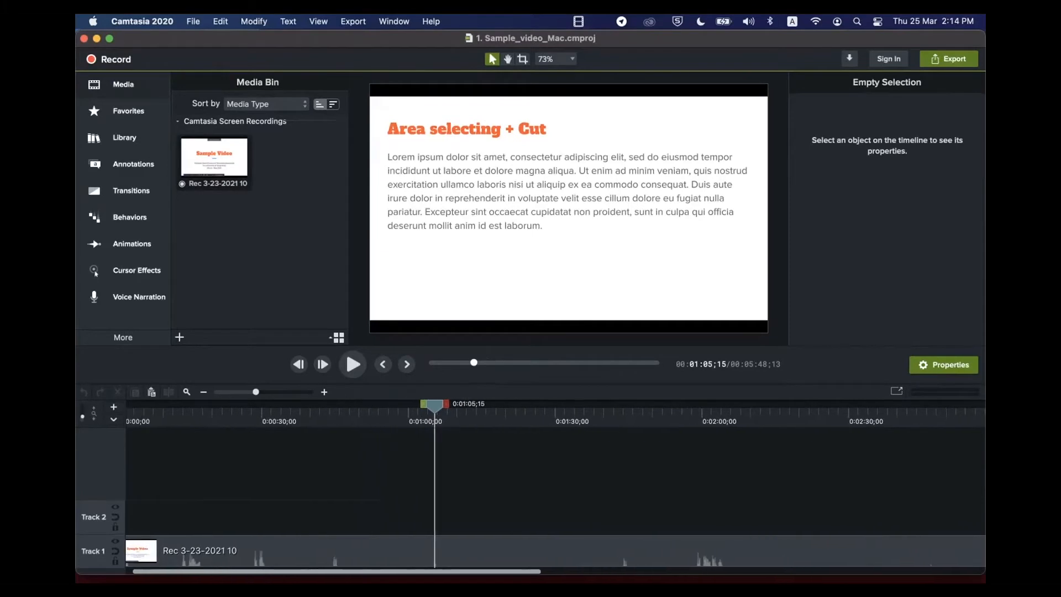
drag(435, 406, 325, 406)
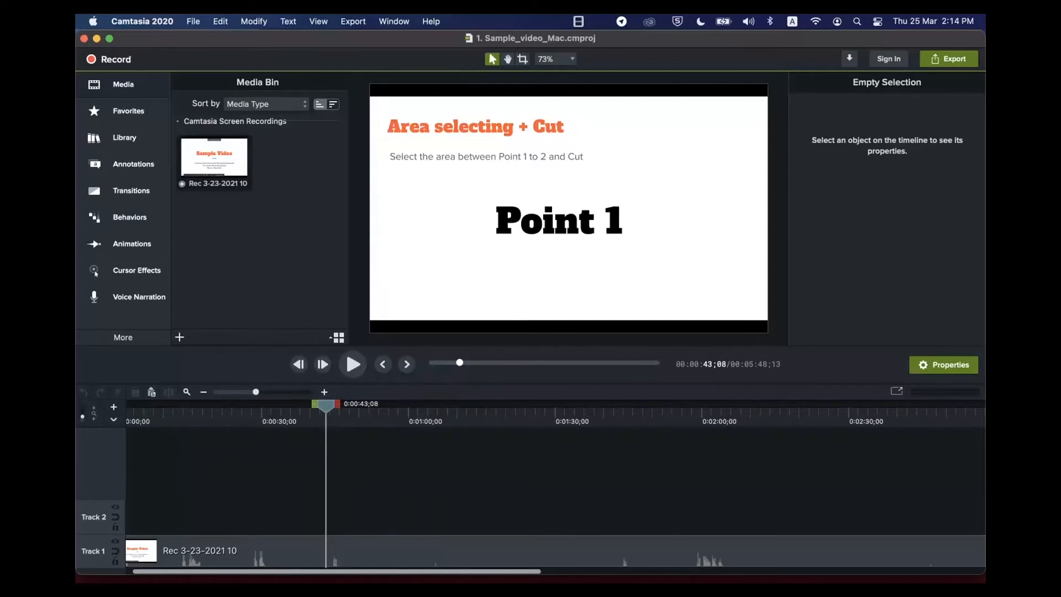
mouse_move(326, 406)
mouse_down()
mouse_move(264, 406)
mouse_move(329, 406)
mouse_up()
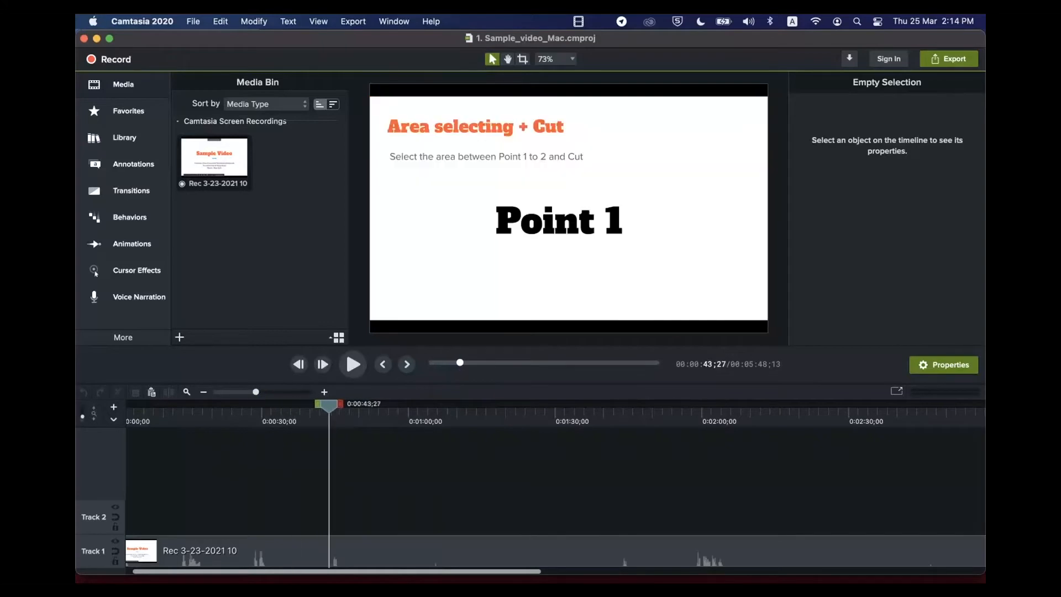
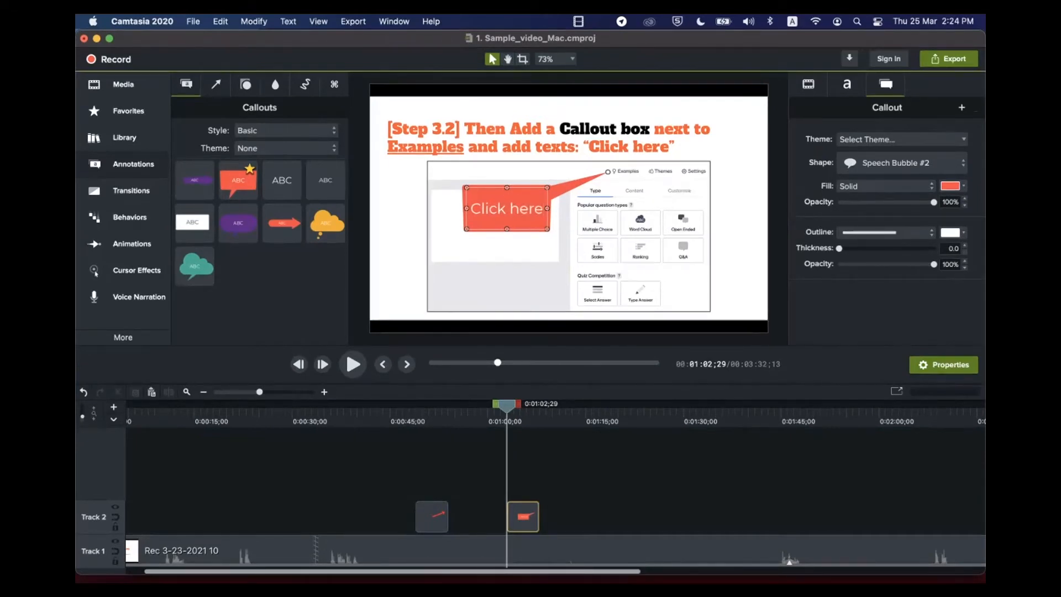
click(901, 163)
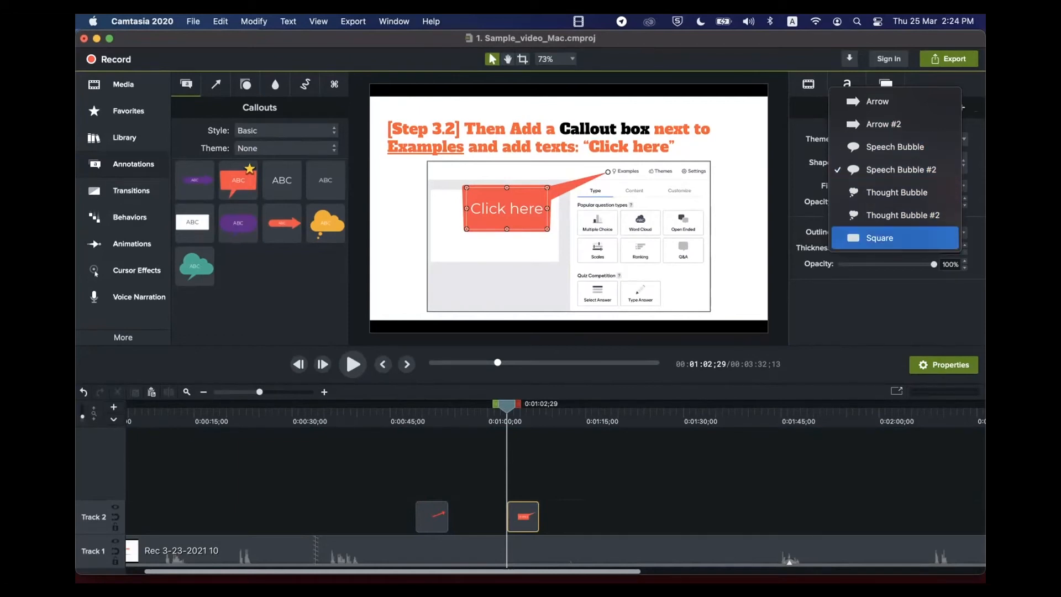
key(Escape)
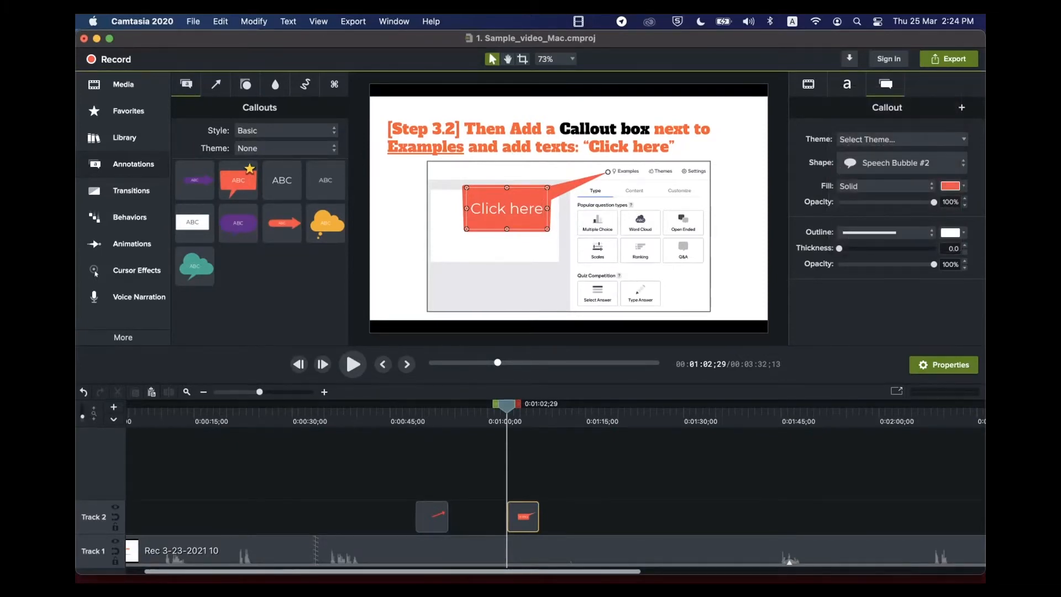
click(884, 186)
key(Escape)
click(885, 186)
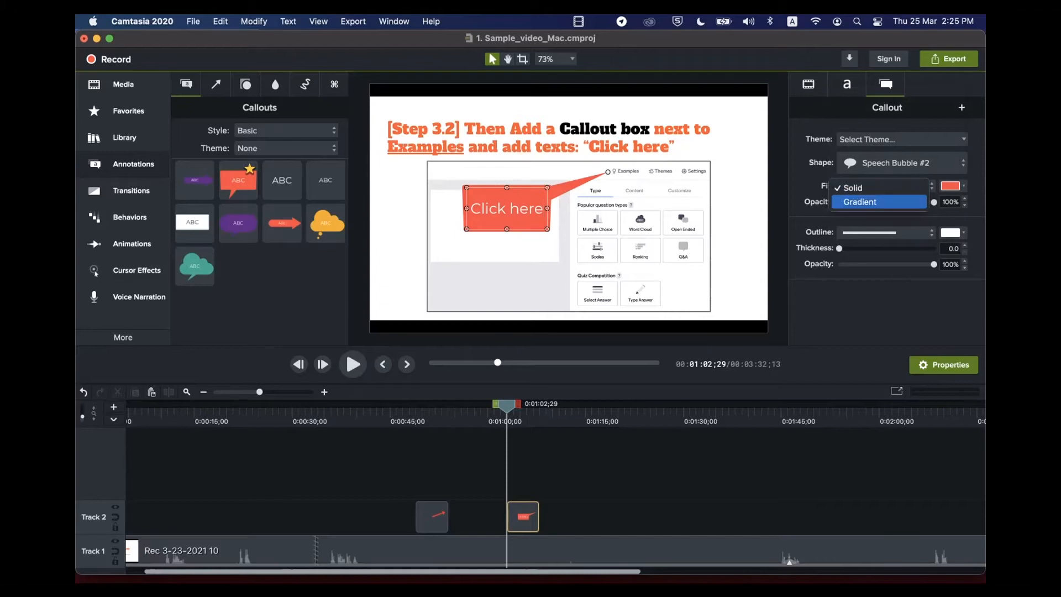
Change the "Click here" callout's solid fill to a muted green, RGB 93, 137, 113
click(950, 187)
click(950, 187)
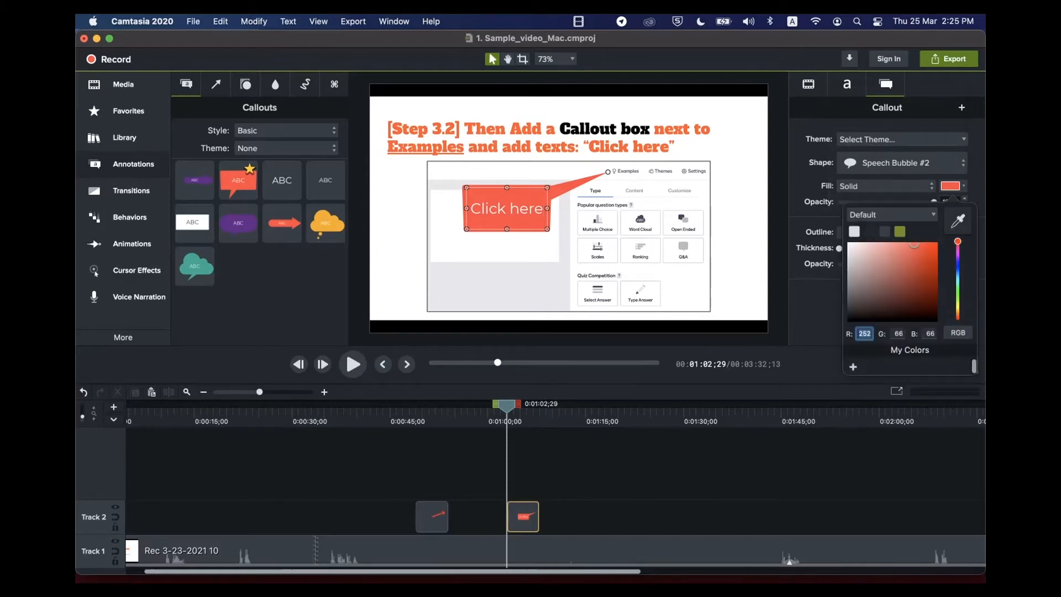
click(958, 288)
click(912, 255)
click(916, 249)
mouse_move(915, 249)
mouse_down()
mouse_move(896, 248)
mouse_move(876, 279)
mouse_up()
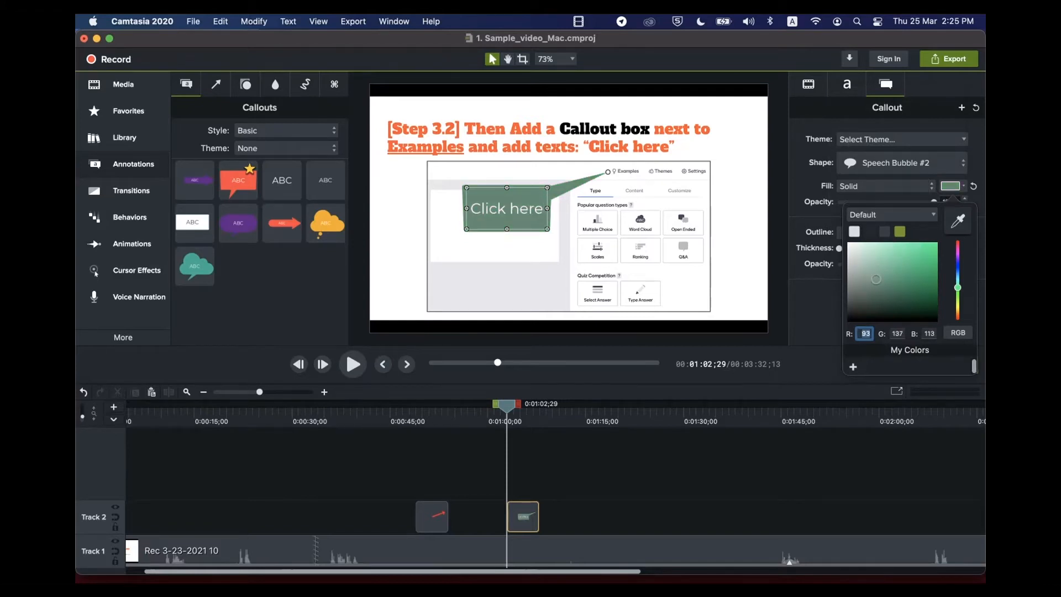
click(820, 307)
mouse_move(934, 203)
mouse_down()
mouse_move(883, 202)
mouse_move(934, 202)
mouse_up()
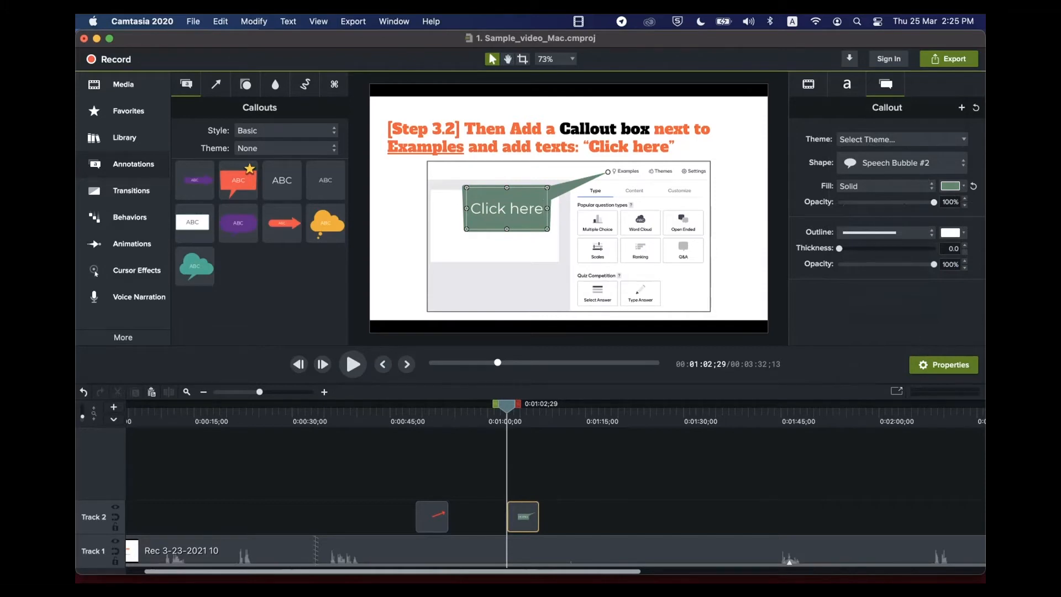
Give the "Click here" callout a red outline with a thickness of 12.7
click(950, 232)
drag(918, 314, 933, 292)
click(820, 307)
drag(839, 248, 851, 248)
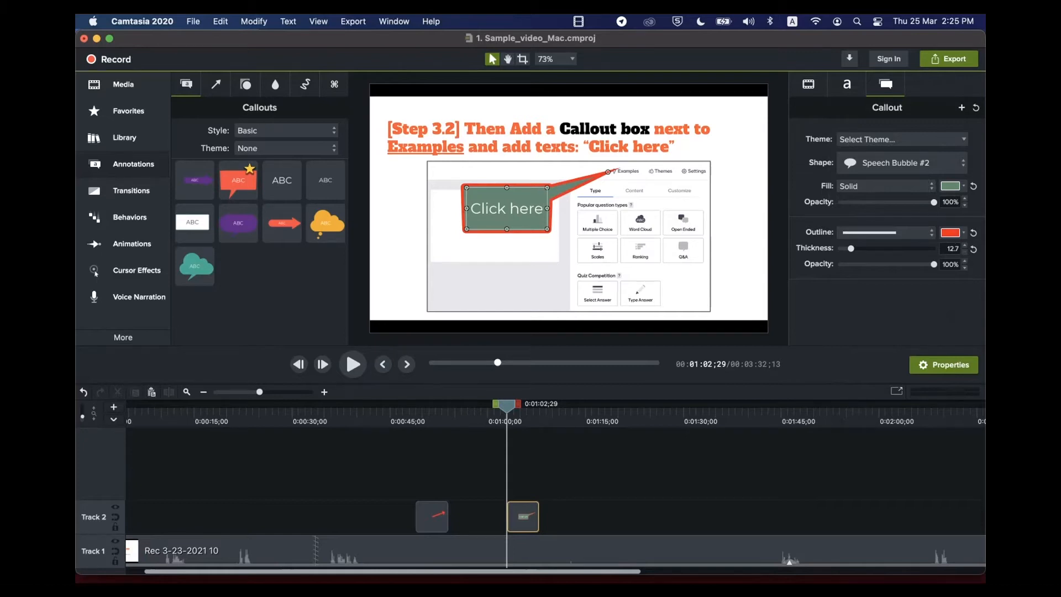
Move the playhead to the Step 3.3 slide at 0:01:10;17, deselect the callout and show the Blur & Highlight annotations
drag(506, 406, 556, 406)
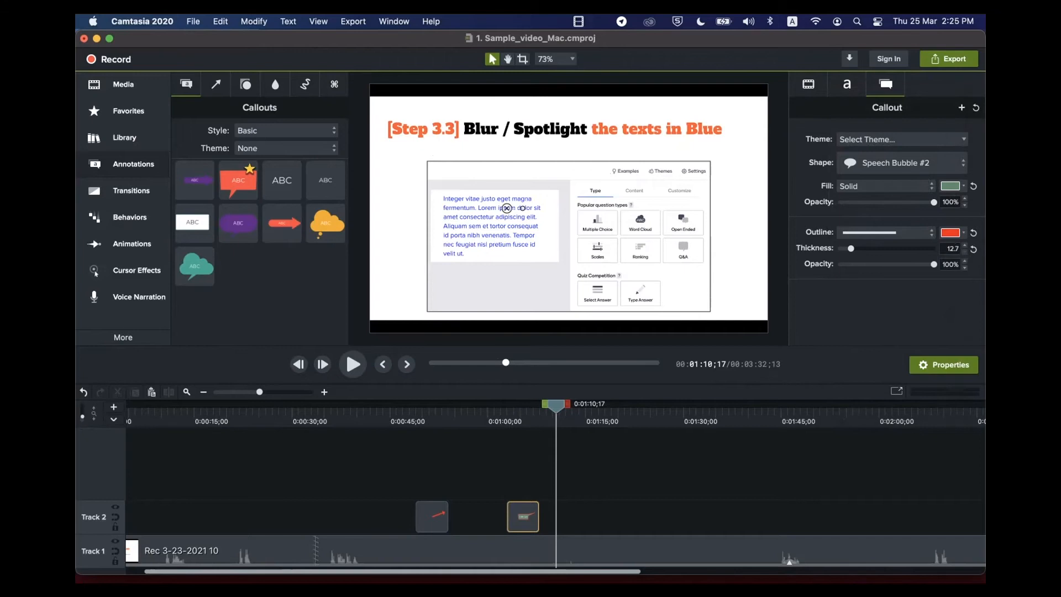
key(Escape)
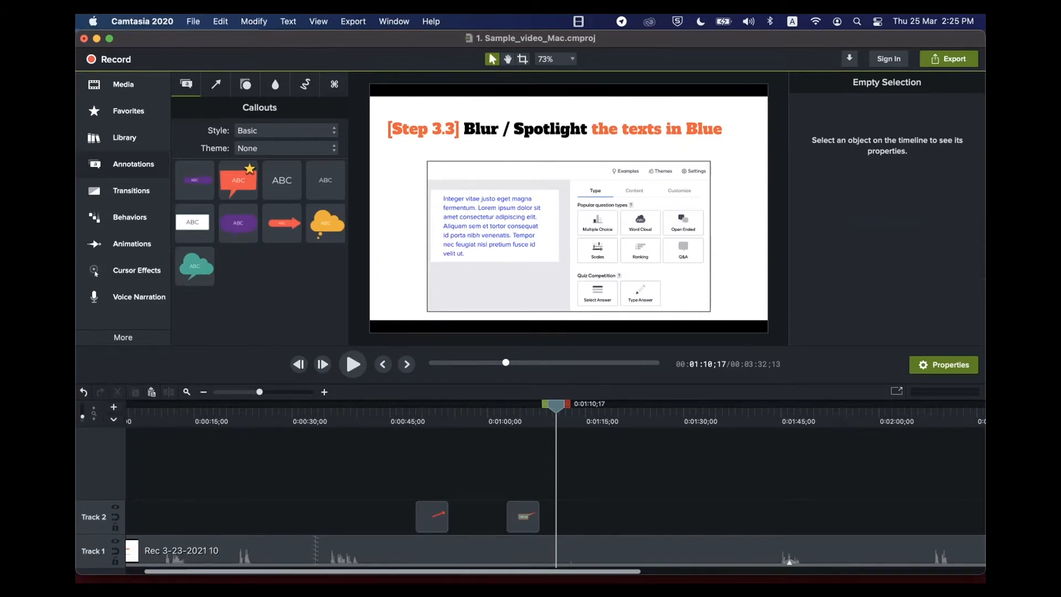
click(245, 84)
click(275, 84)
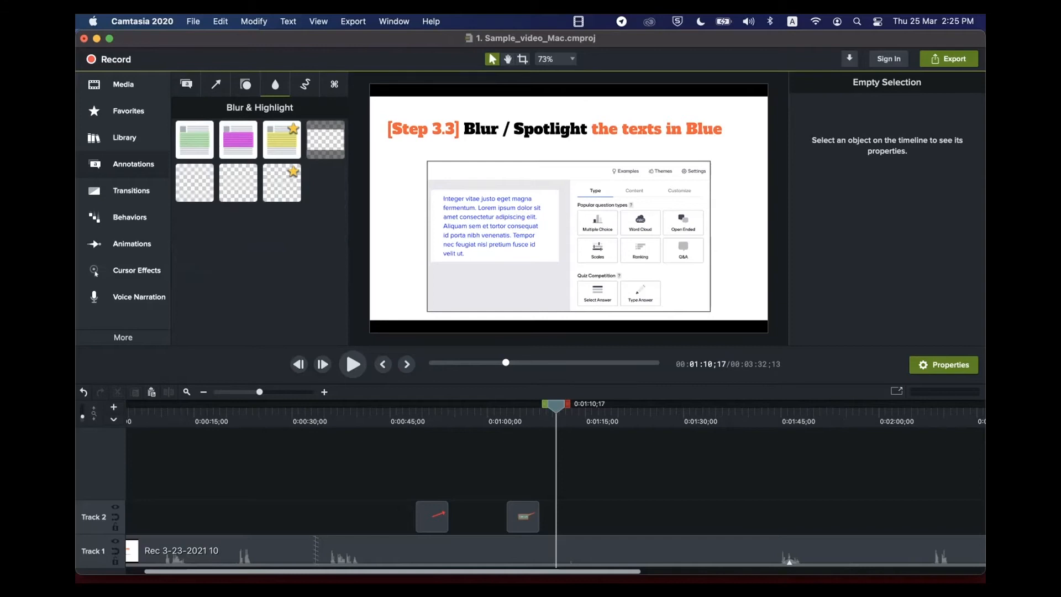
Try the green, magenta and yellow highlights over the blue text on the Step 3.3 slide, and remove them
drag(194, 140, 506, 226)
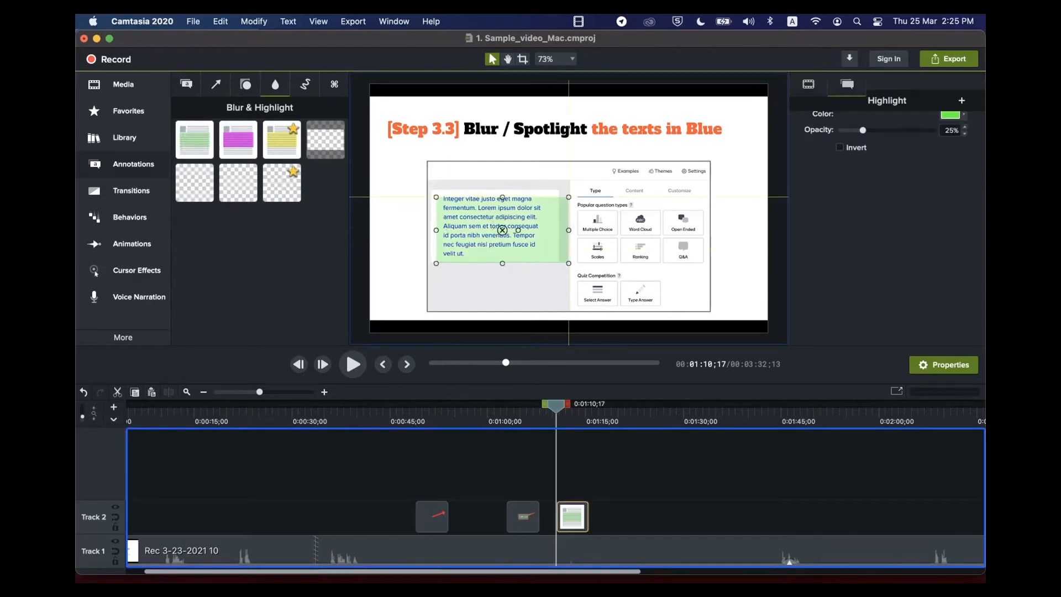
key(Delete)
drag(238, 139, 498, 241)
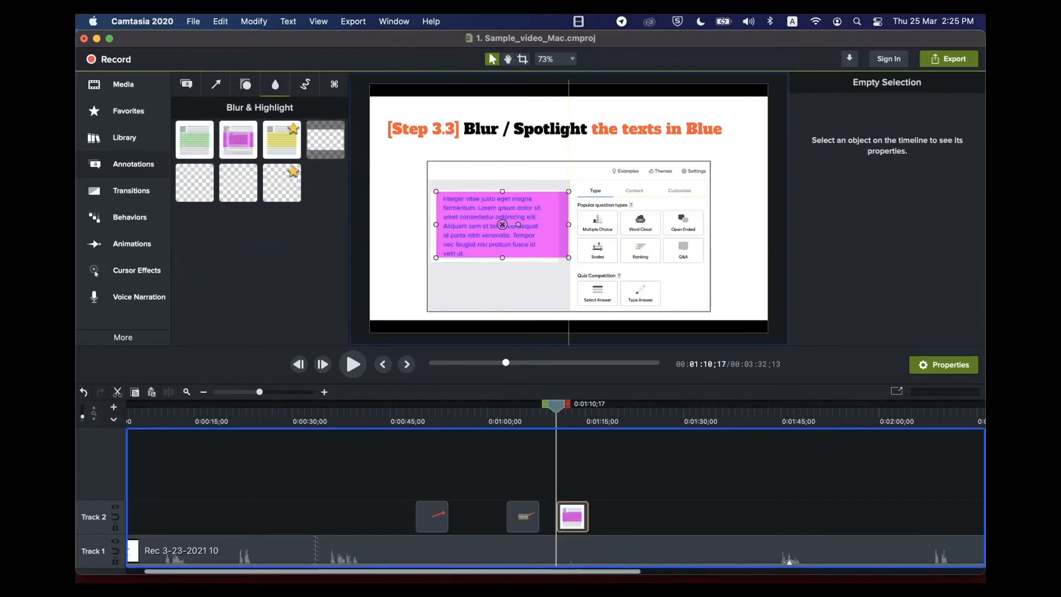
drag(281, 141, 525, 220)
key(super+z)
key(super+z)
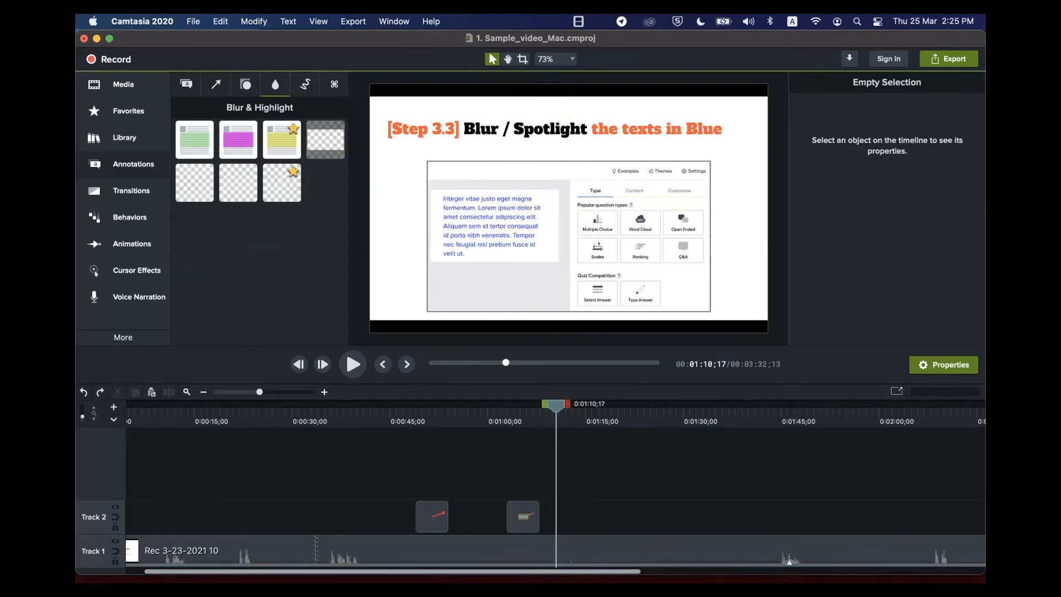
Add a spotlight on the Step 3.3 slide and fit its position and width to the white box with blue text
drag(325, 139, 502, 223)
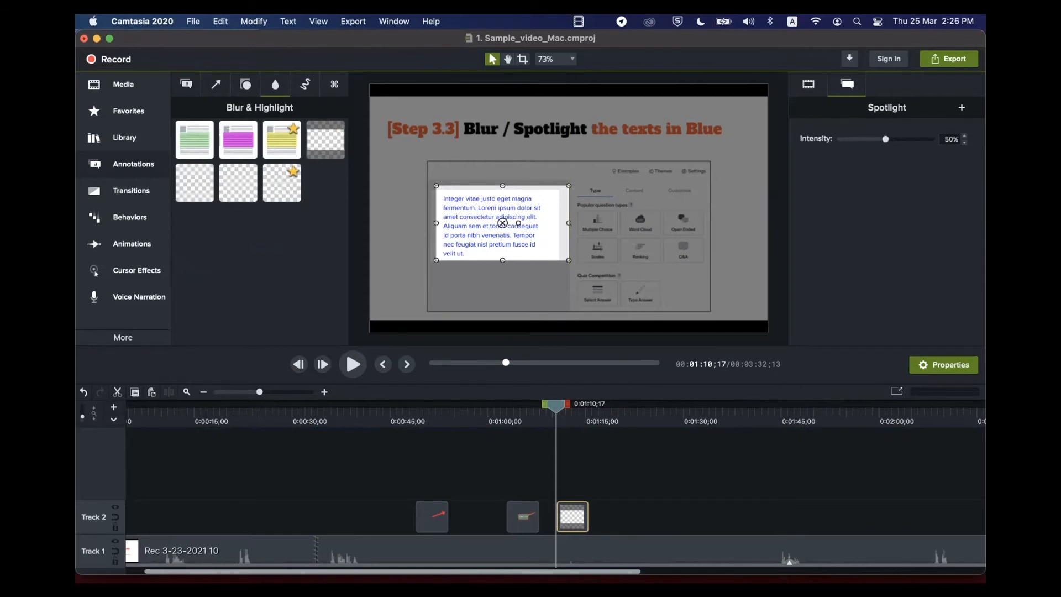
drag(502, 223, 503, 226)
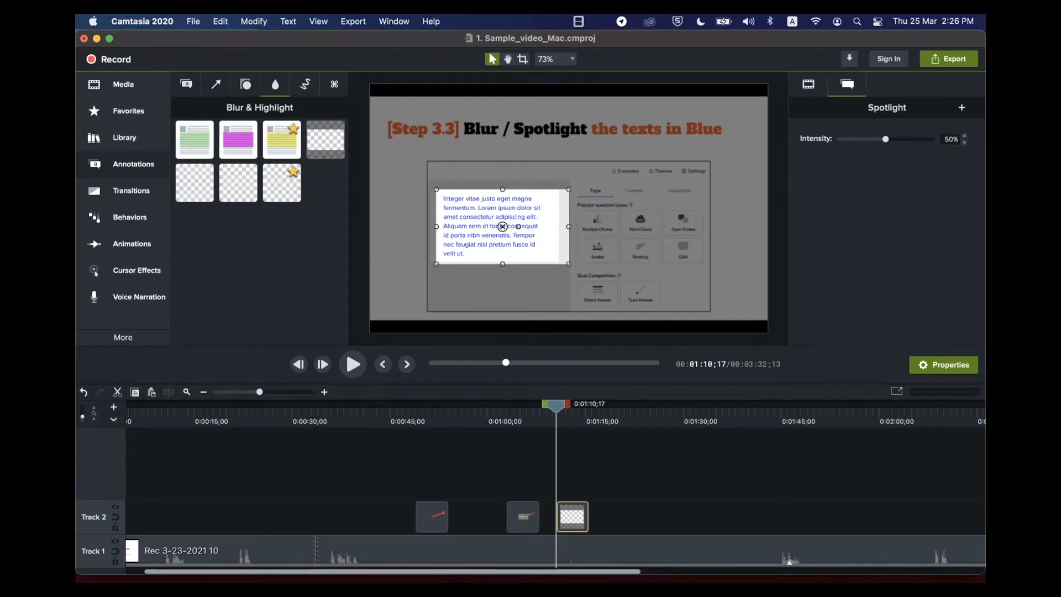
drag(502, 227, 499, 226)
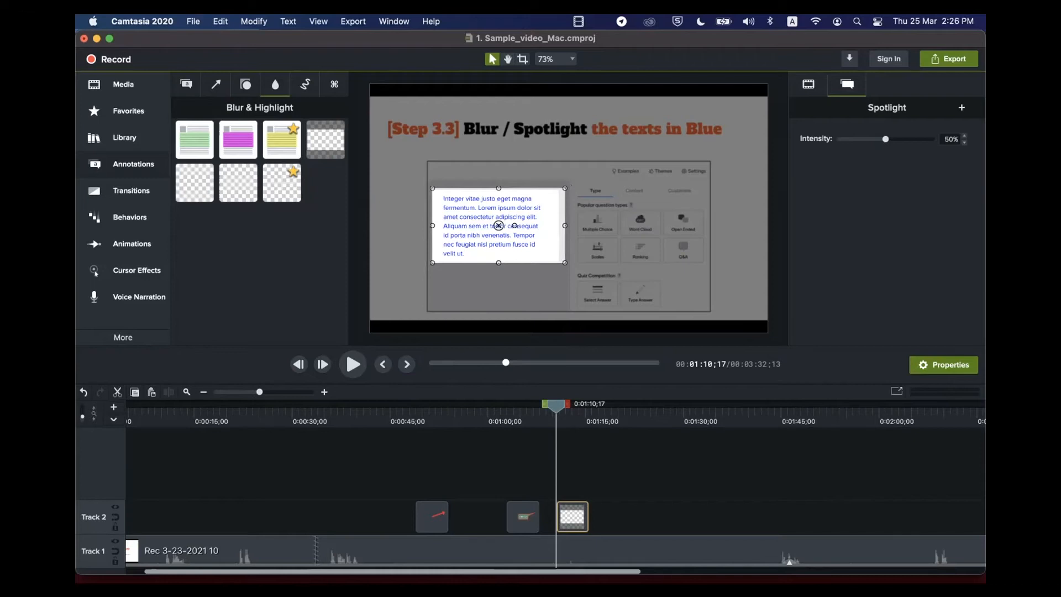
drag(564, 226, 558, 225)
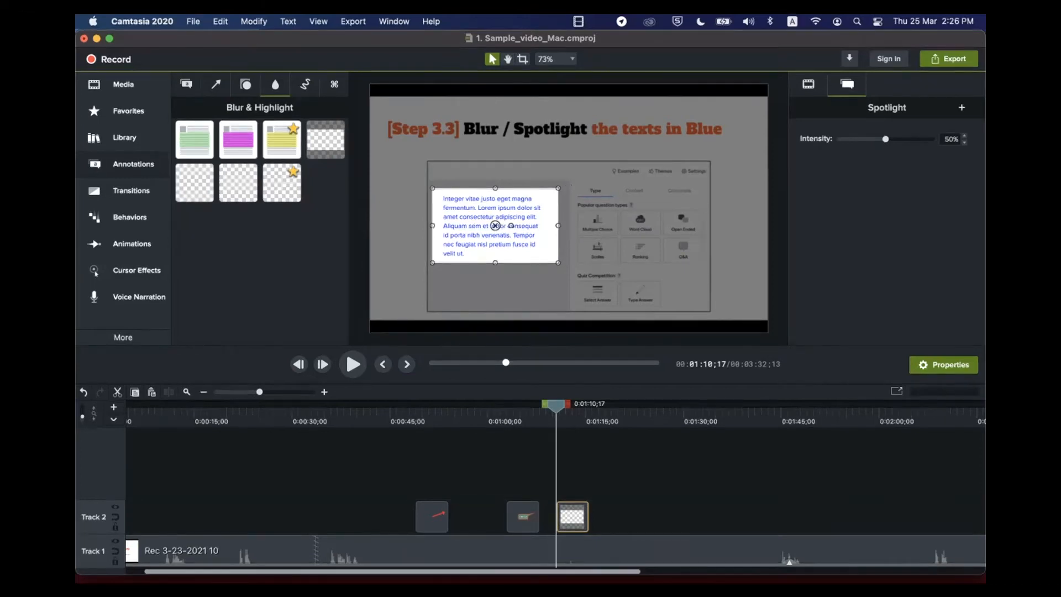
Try a yellow highlight on top of the spotlighted slide and undo it
drag(284, 141, 554, 192)
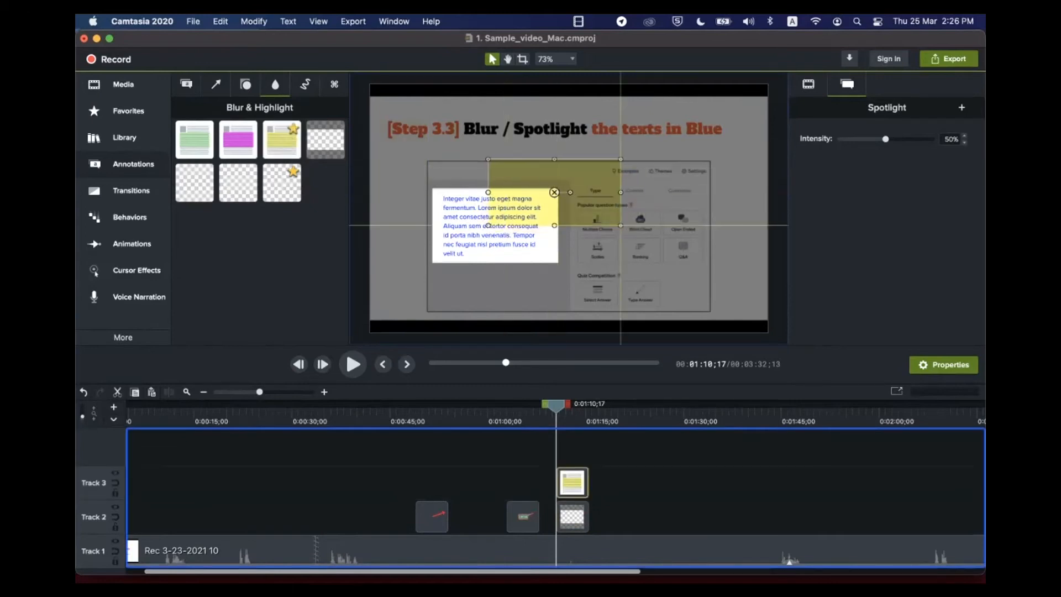
key(super+z)
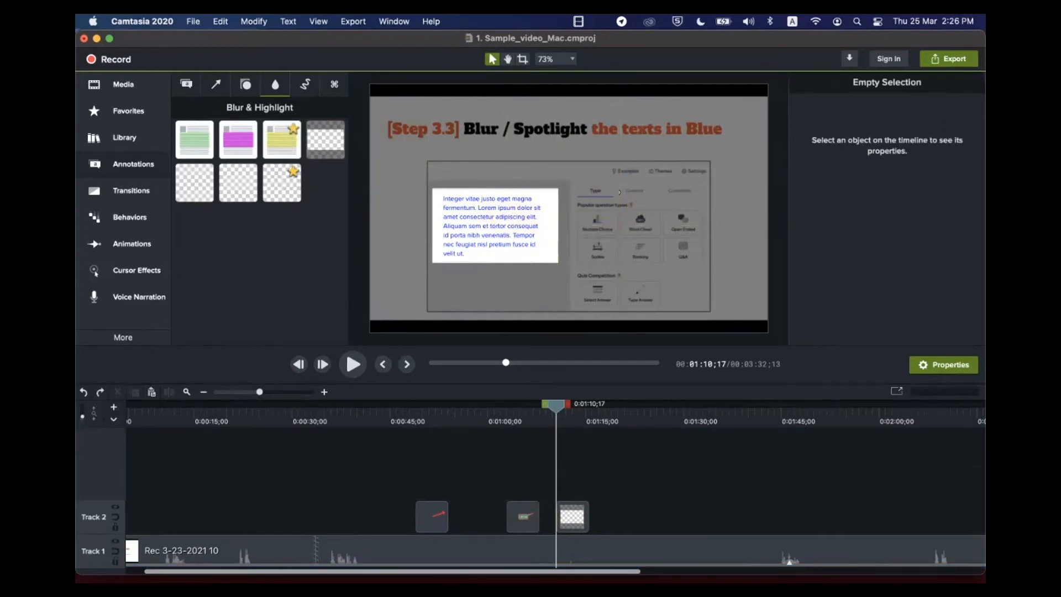
Move the playhead to 0:01:11;21 and set the spotlight's intensity to 63%
drag(556, 406, 564, 406)
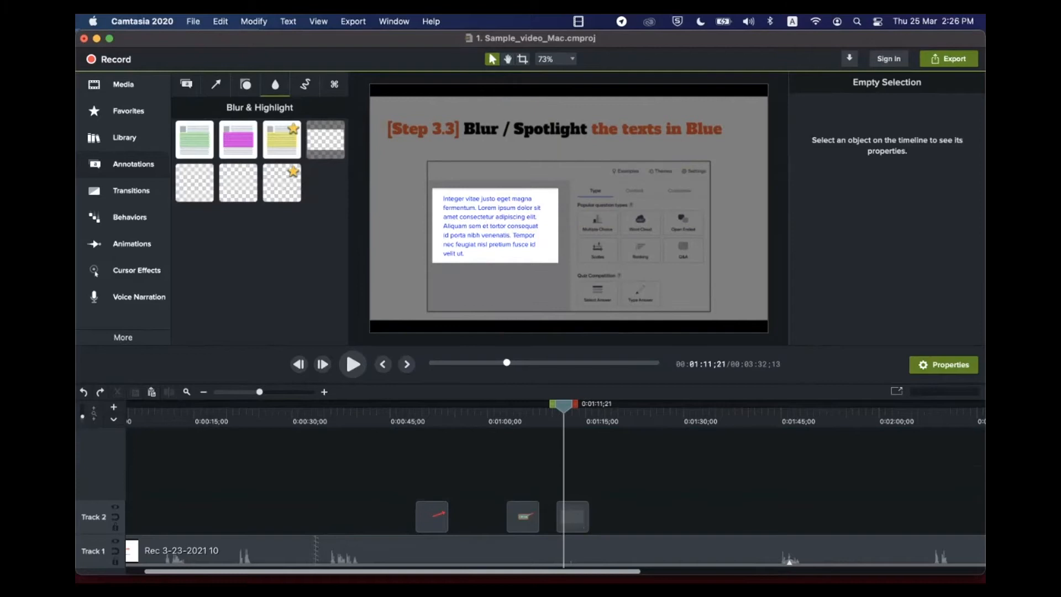
click(573, 517)
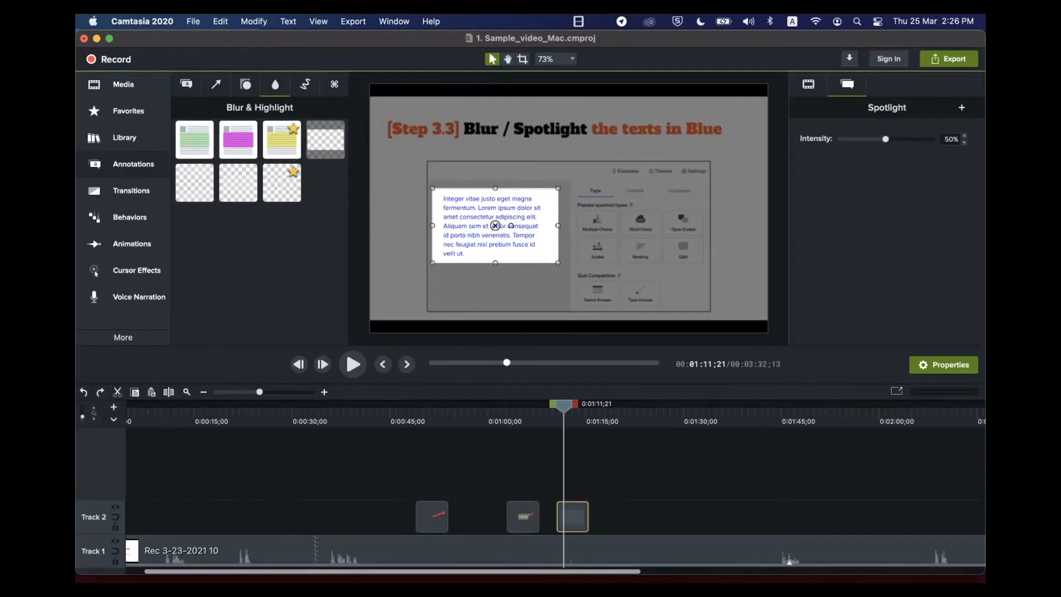
drag(885, 138, 902, 139)
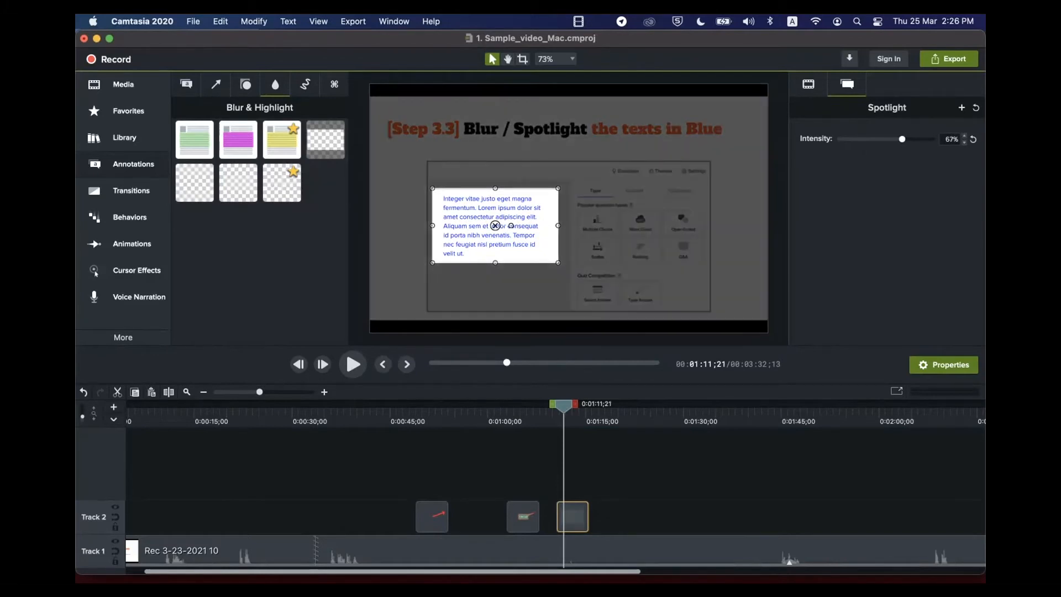
mouse_move(901, 139)
mouse_down()
mouse_move(882, 139)
mouse_move(897, 138)
mouse_up()
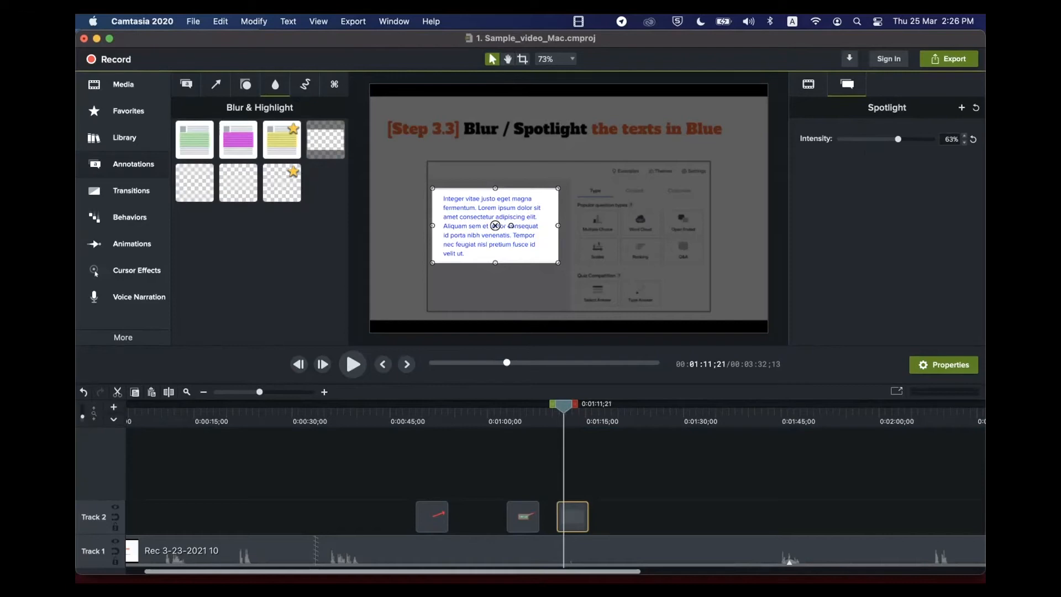
Scrub forward to the Step 3.4 slide, and bring the playhead back to the Step 3.3 slide after the spotlight clip
drag(563, 406, 632, 406)
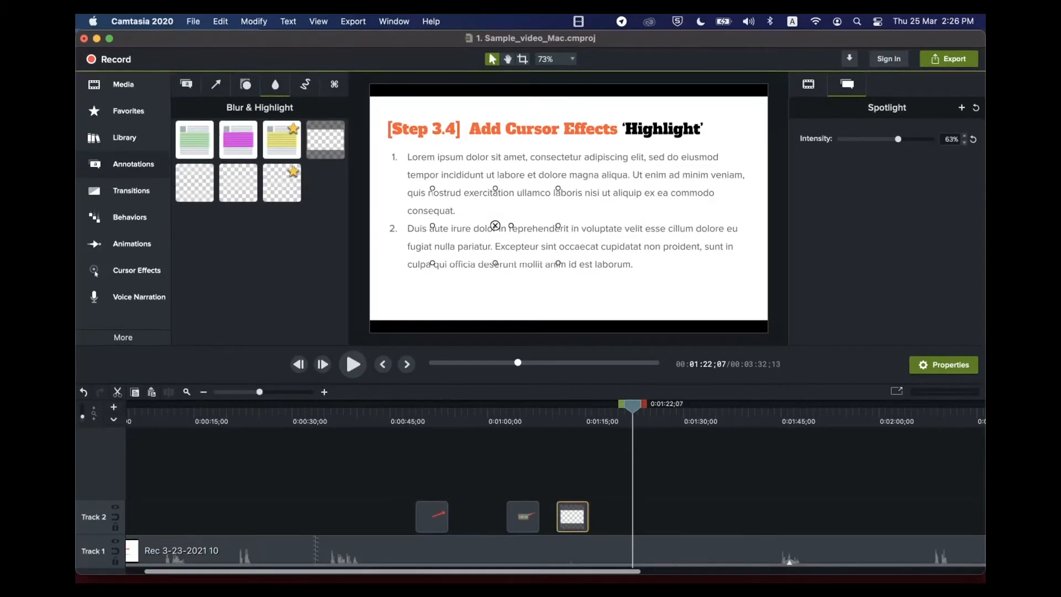
drag(632, 406, 612, 406)
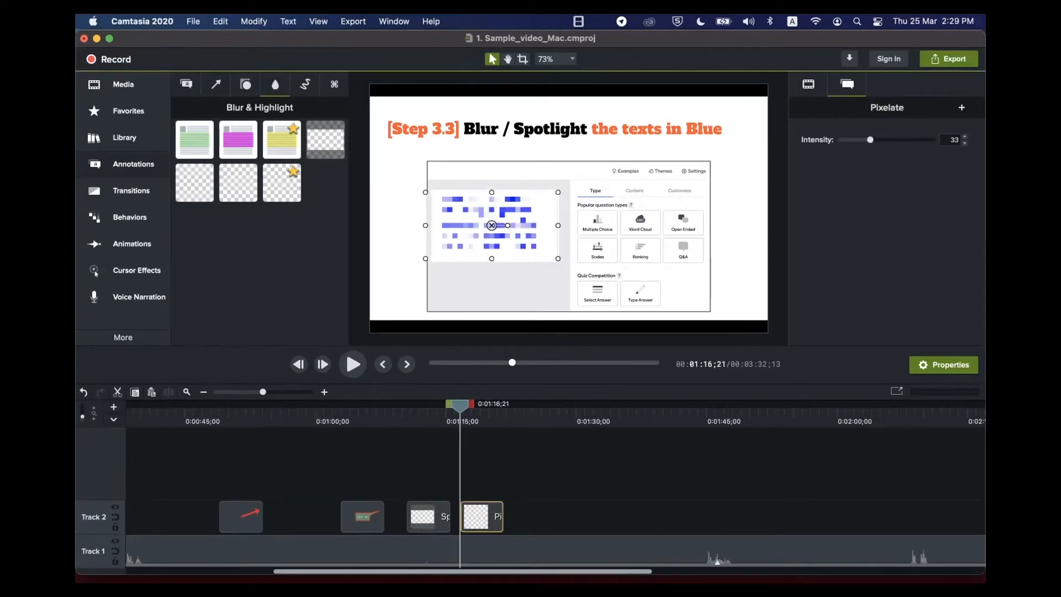
Try a pixelate effect at intensity 44 and a blur over the blue text, and undo both
drag(870, 140, 880, 139)
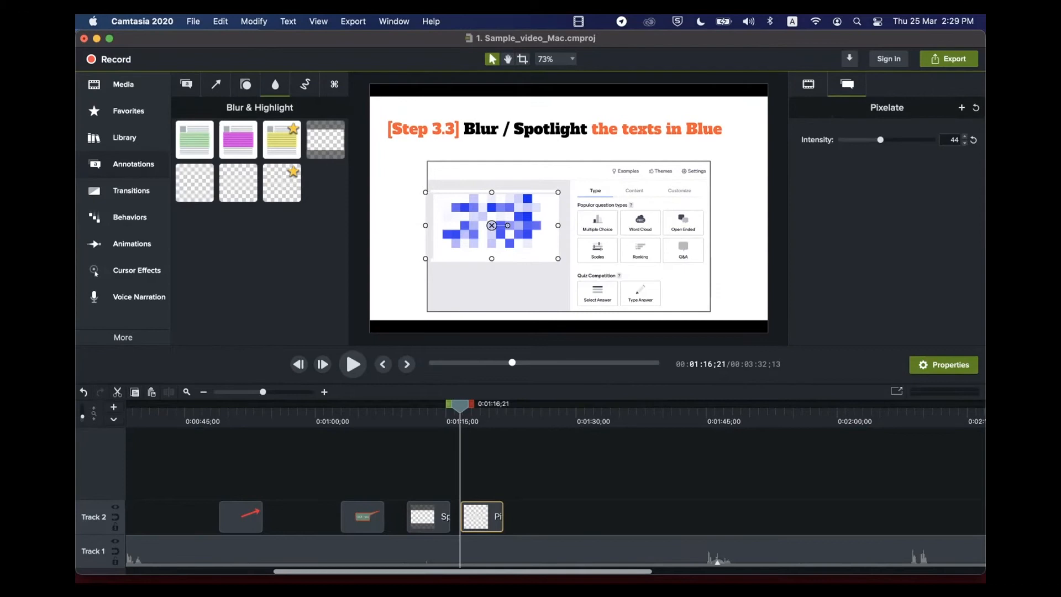
drag(491, 225, 501, 225)
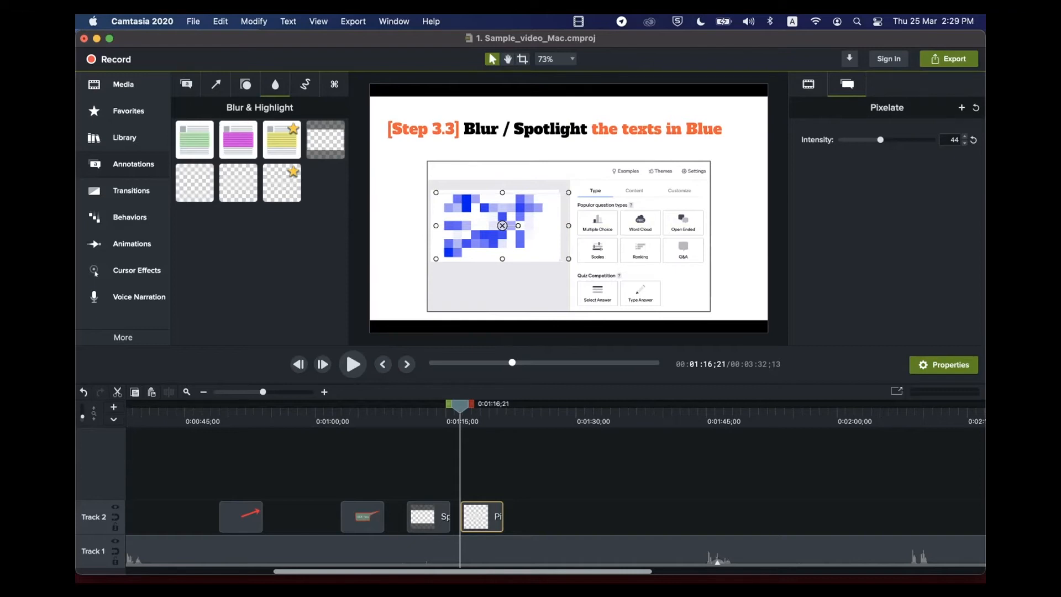
drag(238, 183, 495, 225)
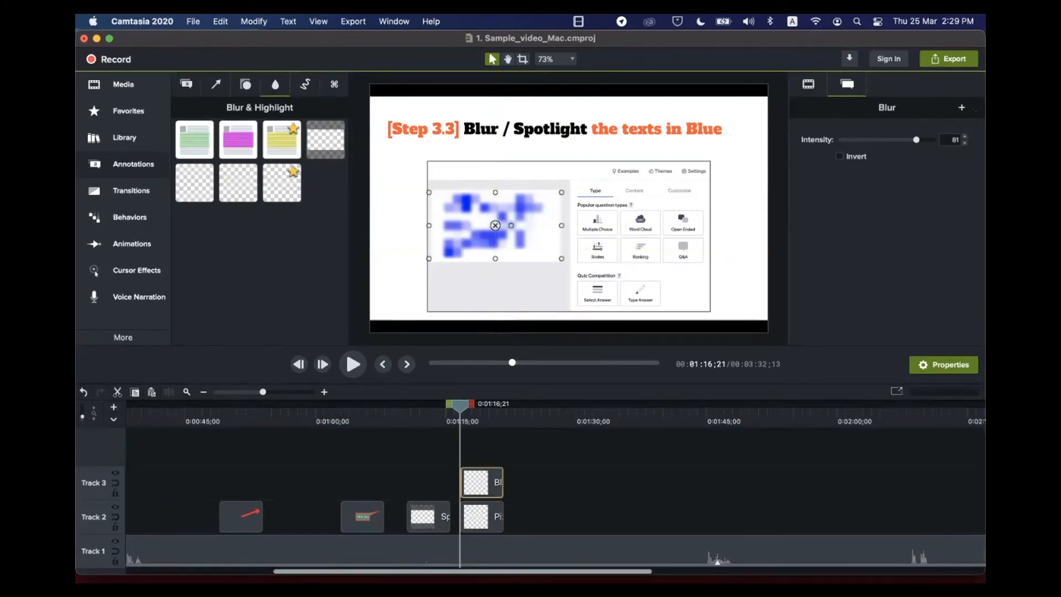
key(super+z)
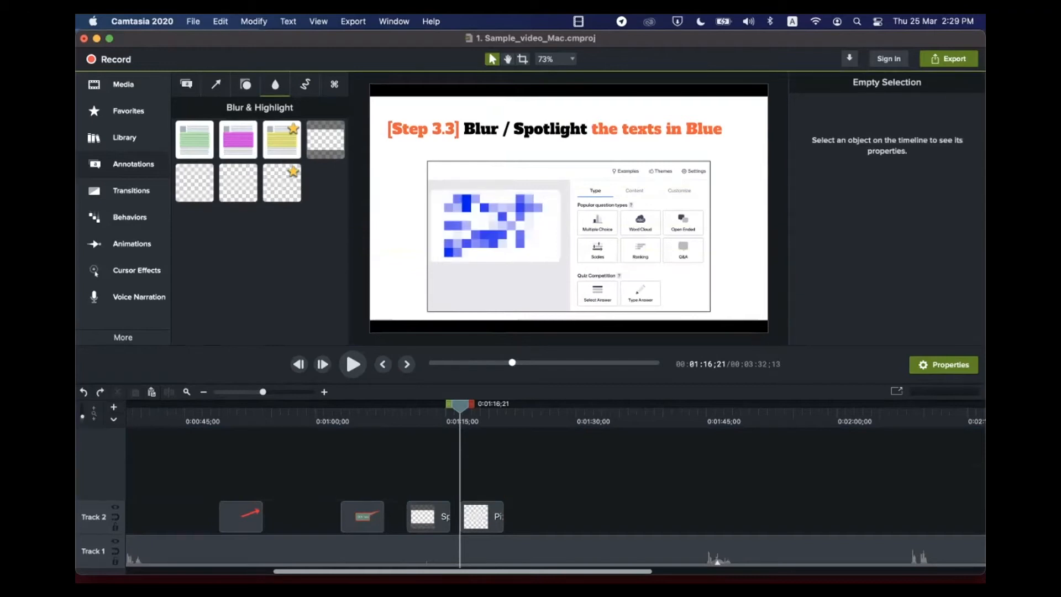
key(super+z)
key(super+z)
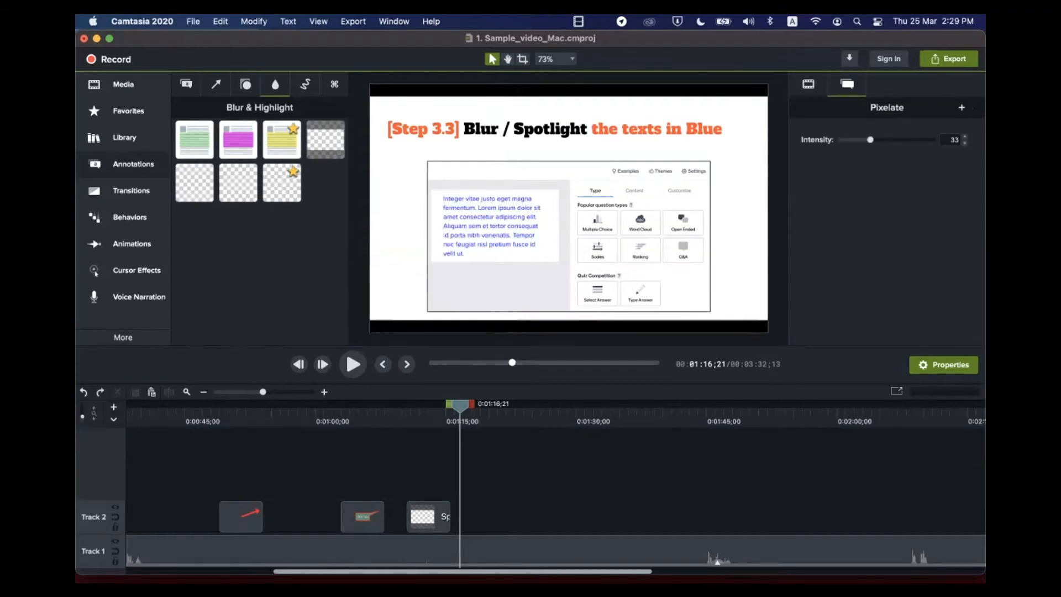
Apply the Highlight cursor effect to the short middle clip on Track 1 and move the playhead to 0:01:29;20
drag(459, 406, 500, 406)
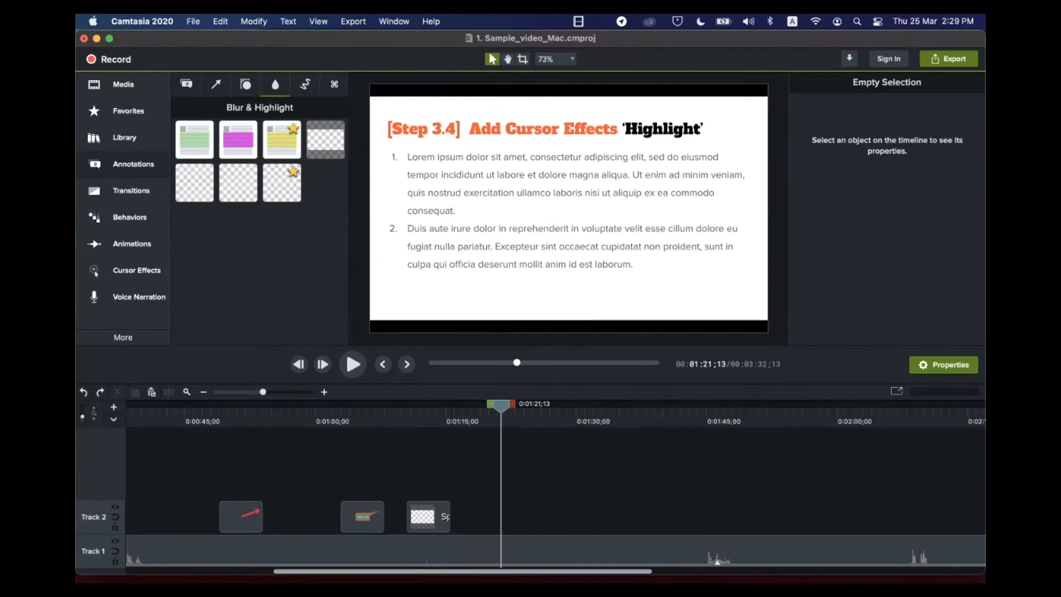
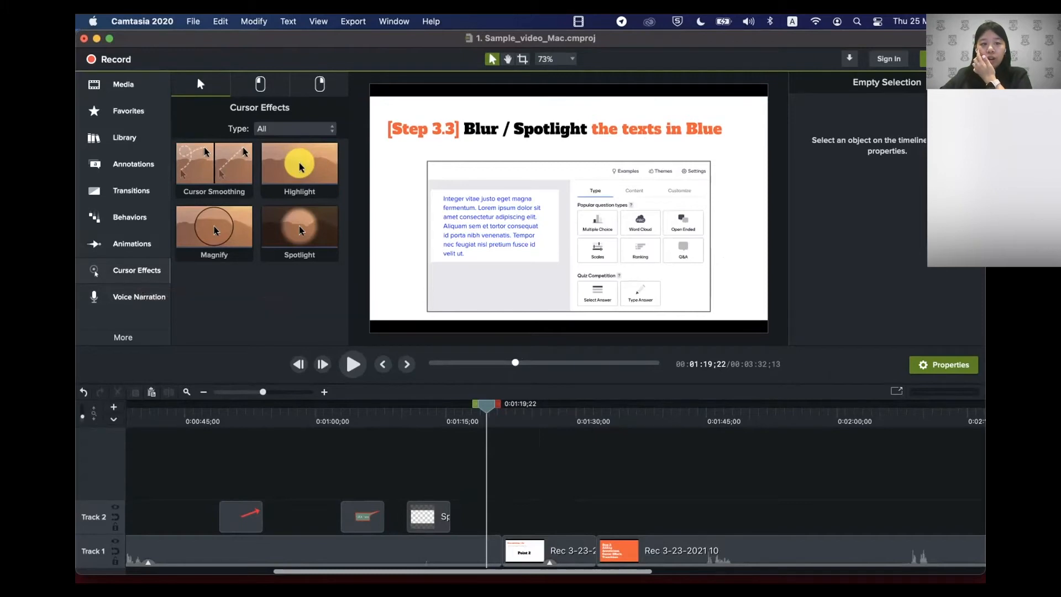
click(132, 270)
click(133, 271)
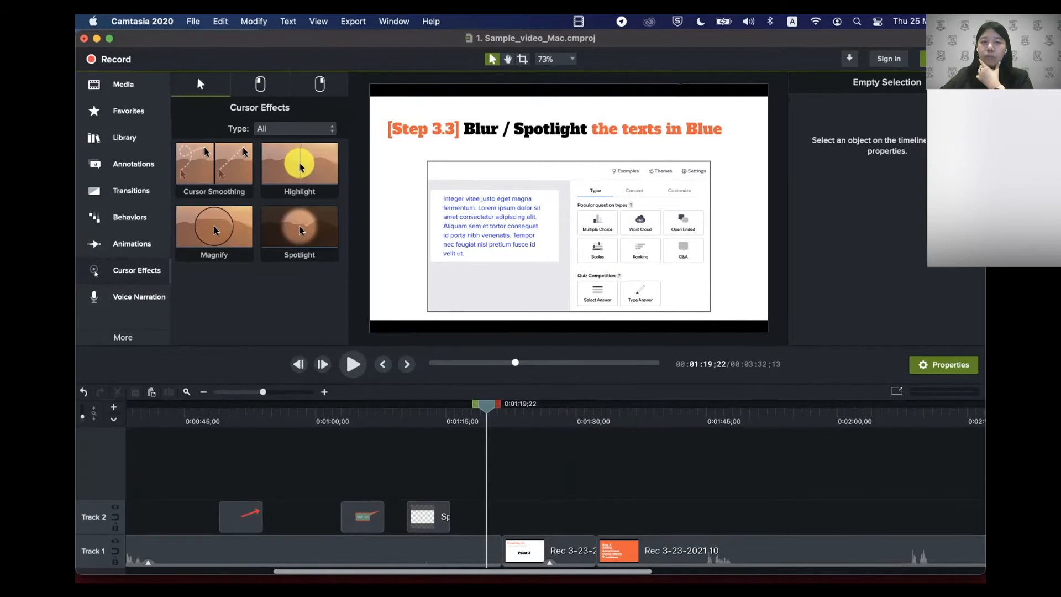
drag(290, 168, 548, 551)
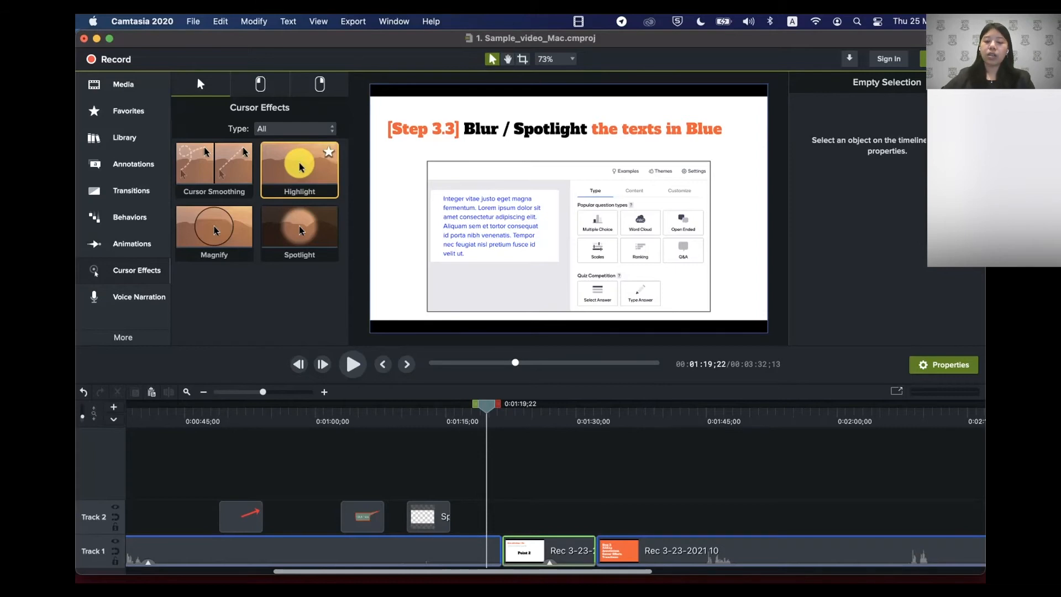
drag(548, 551, 548, 551)
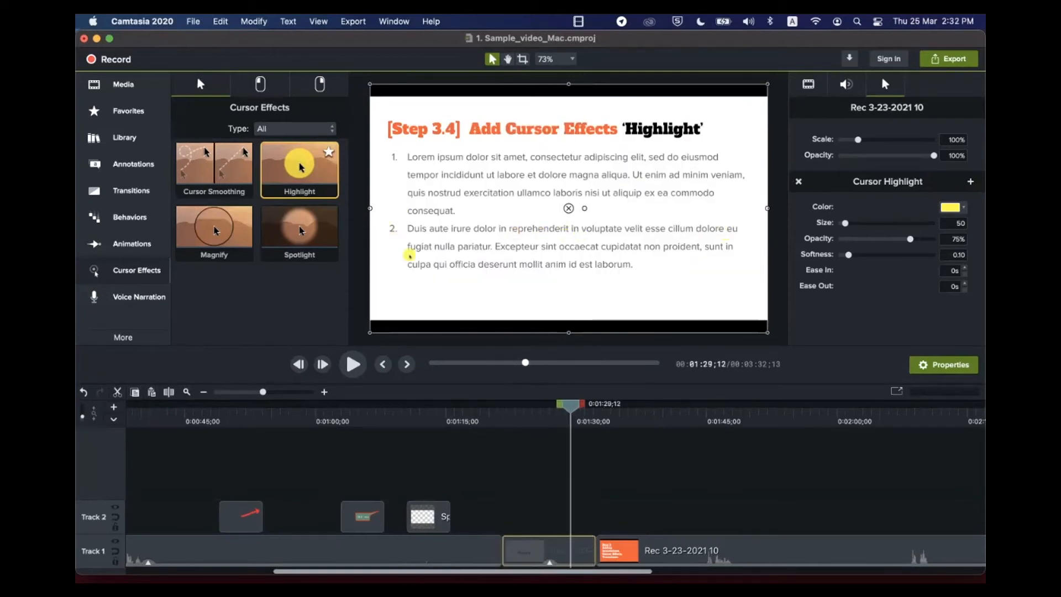
mouse_move(578, 406)
mouse_down()
mouse_move(587, 406)
mouse_move(573, 406)
mouse_up()
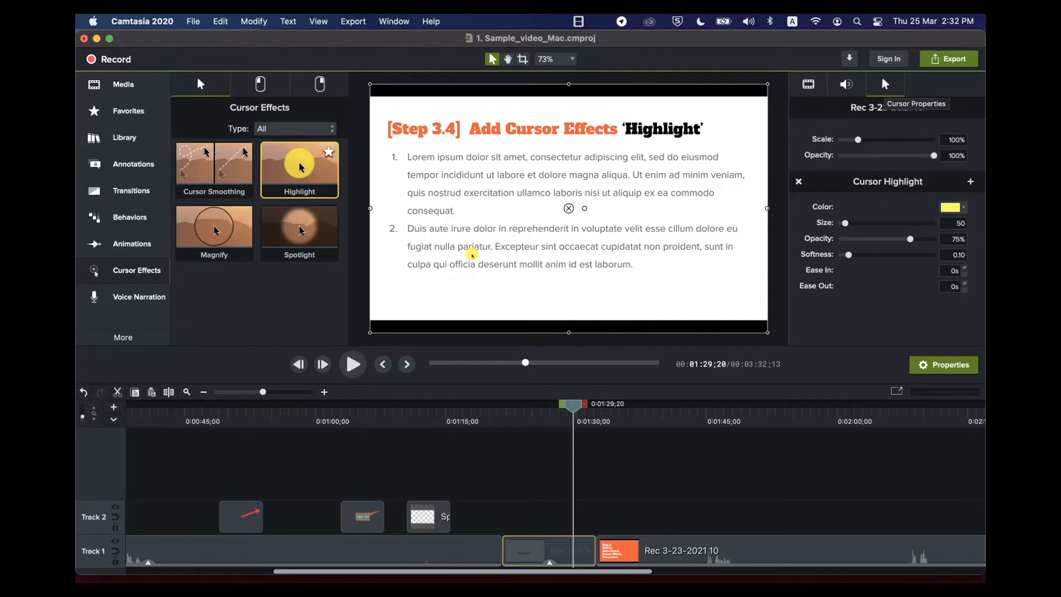
Set the cursor scale to 372% and style its highlight blue with size 102, opacity 51% and softness 0.16, previewing at 0:01:30;17
drag(857, 139, 909, 139)
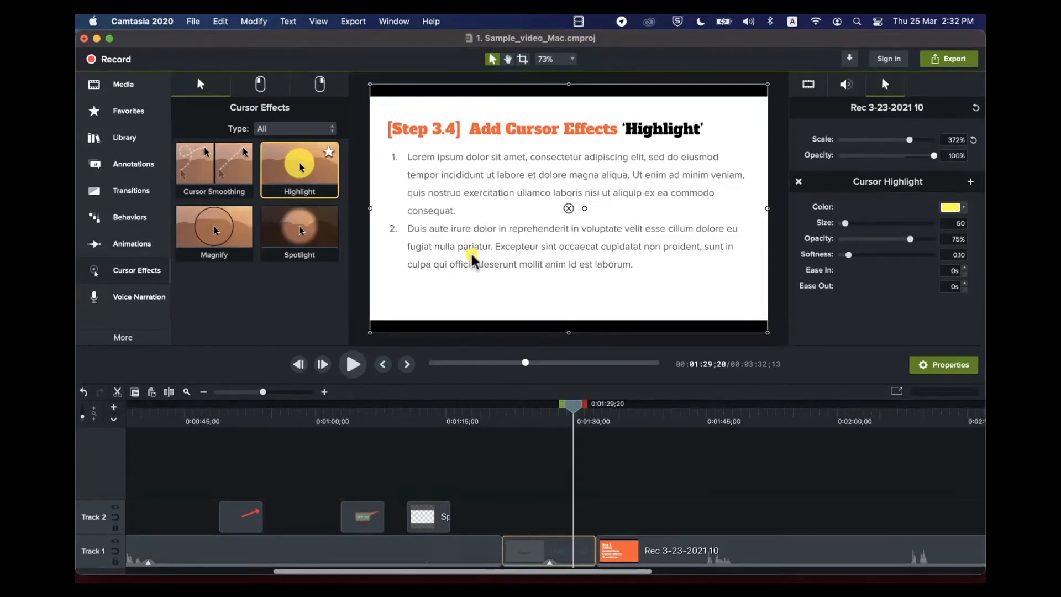
click(953, 207)
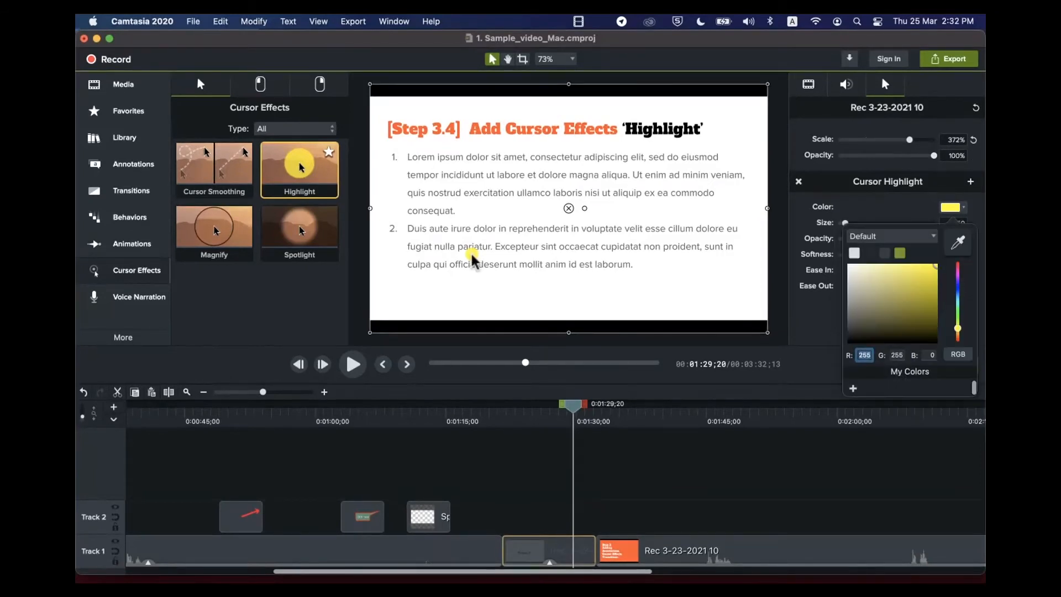
drag(958, 328, 957, 295)
click(886, 207)
mouse_move(844, 223)
mouse_down()
mouse_move(862, 223)
mouse_move(850, 223)
mouse_up()
drag(910, 238, 854, 255)
mouse_move(573, 406)
mouse_down()
mouse_move(488, 406)
mouse_move(616, 406)
mouse_move(580, 406)
mouse_up()
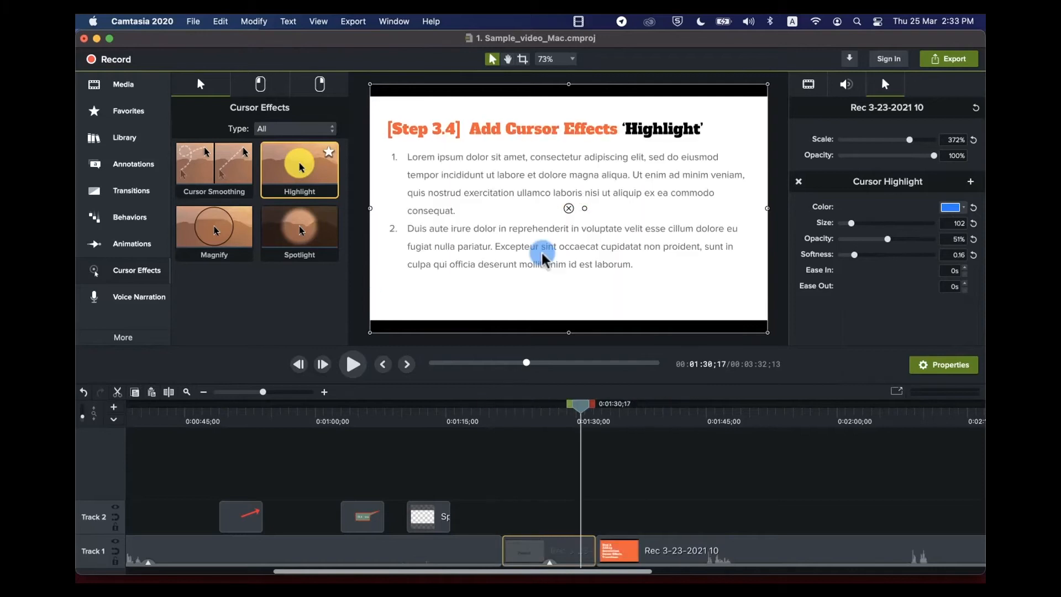
Undo the cursor styling, the highlight effect and the clip splits on Track 1, and move the playhead back to 0:01:15;19
key(super+z)
key(super+z)
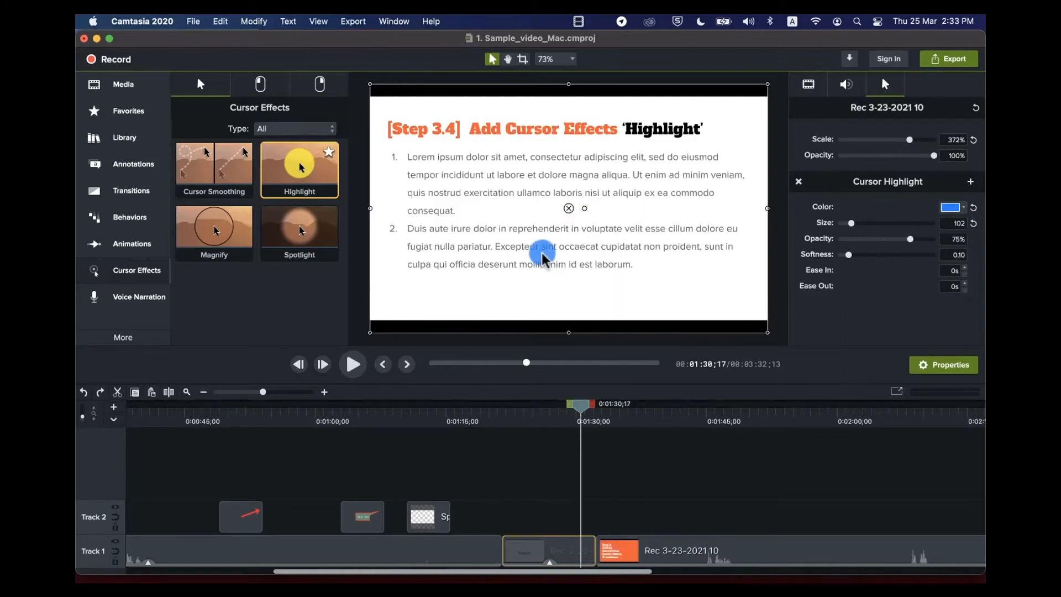
key(super+z)
key(super+z)
key(super+z)
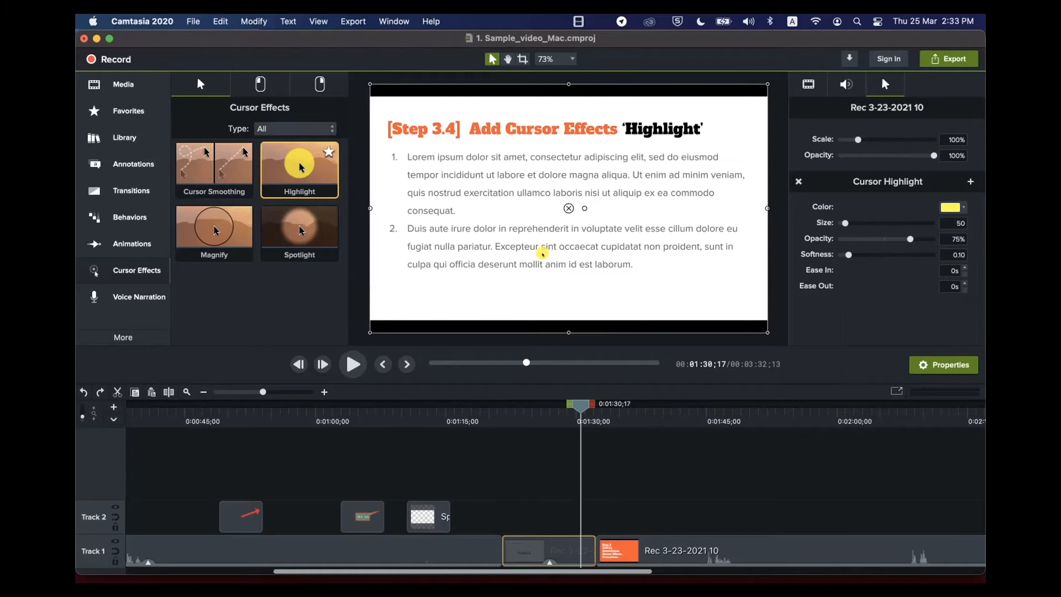
key(super+z)
key(super+z)
key(super+z)
drag(580, 406, 450, 406)
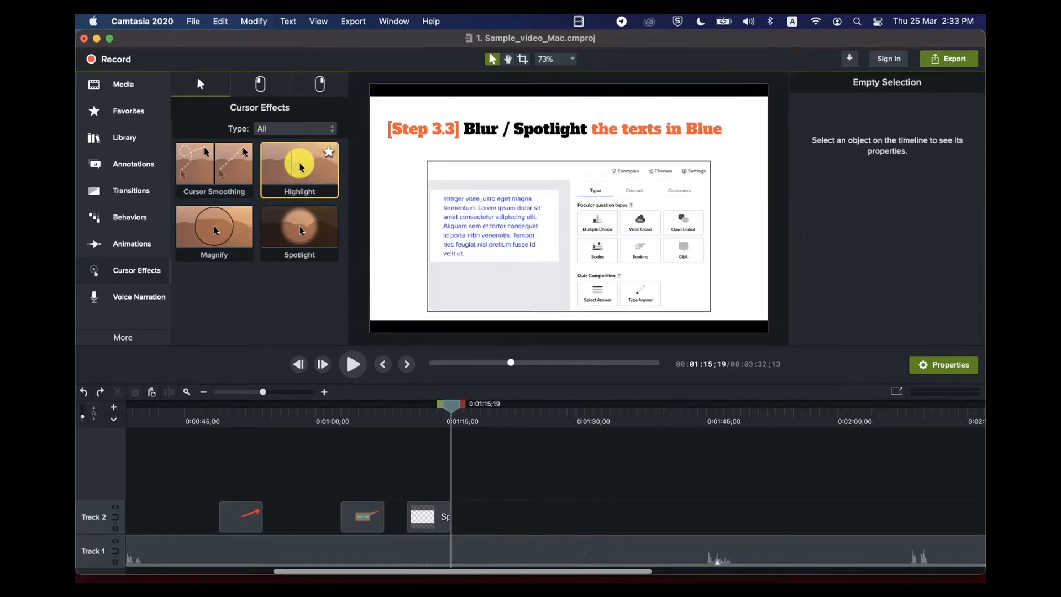
Apply the Highlight cursor effect to the whole recording on Track 1 and preview it on the Step 3.4 slide up to 0:01:26;10
click(487, 551)
drag(298, 165, 497, 551)
drag(451, 406, 533, 406)
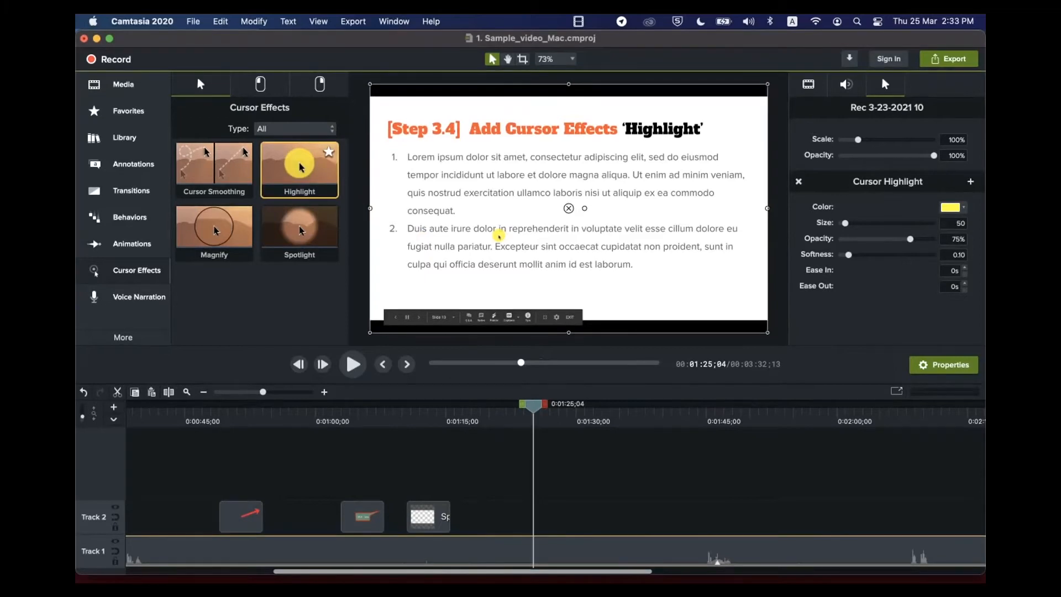
drag(533, 406, 544, 406)
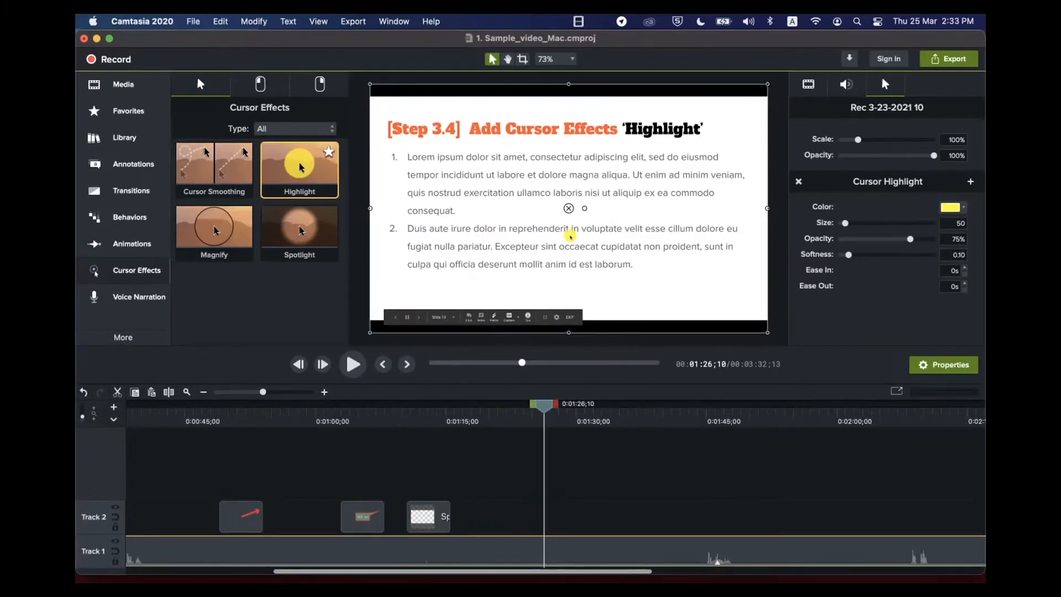
Add a Fade Through Black transition at the end of the recording on Track 1
key(super+minus)
key(super+minus)
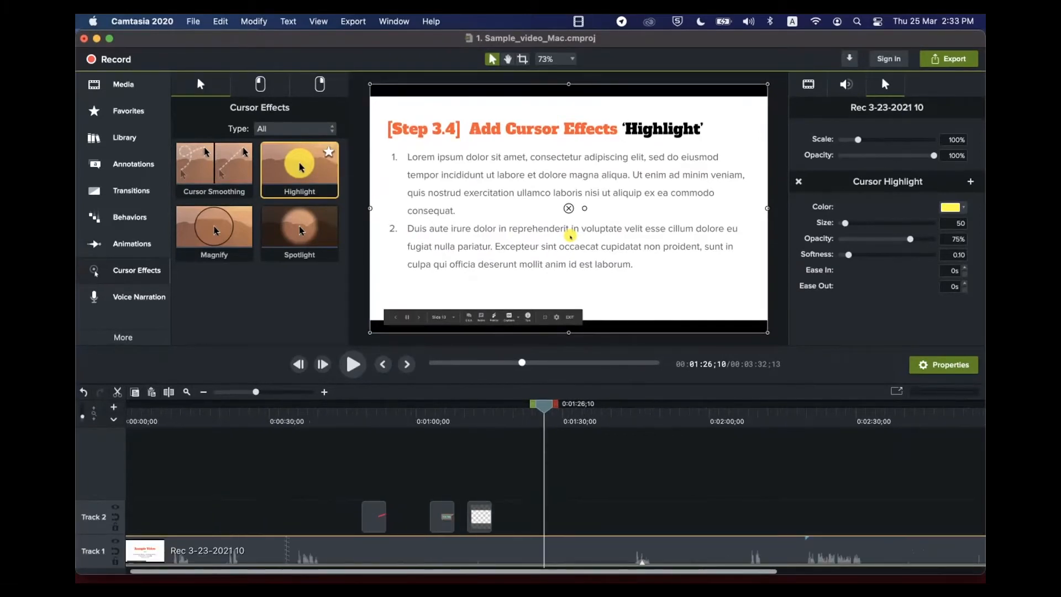
drag(543, 406, 520, 406)
key(super+minus)
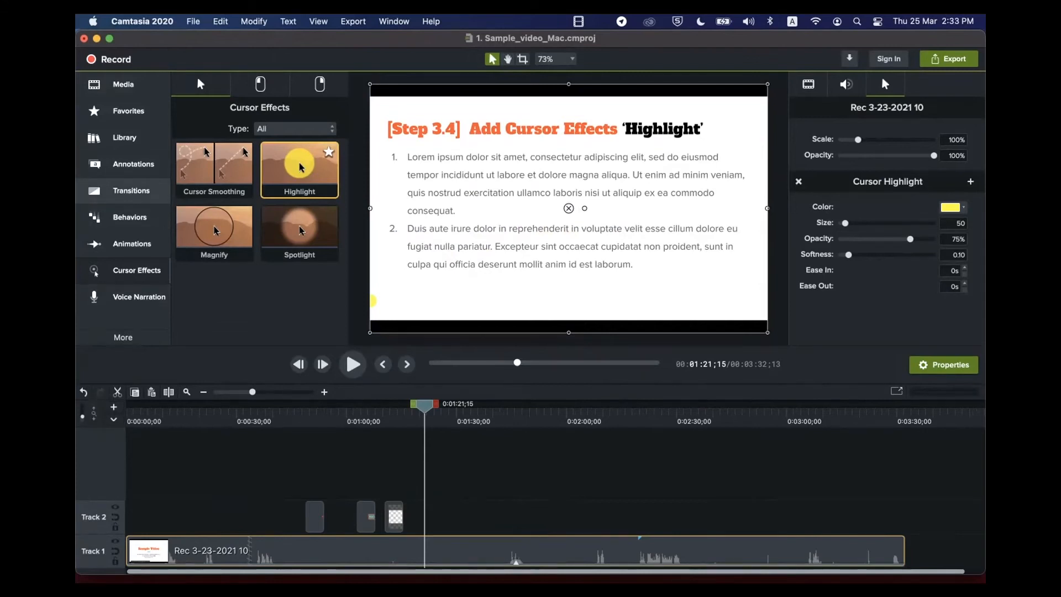
click(131, 190)
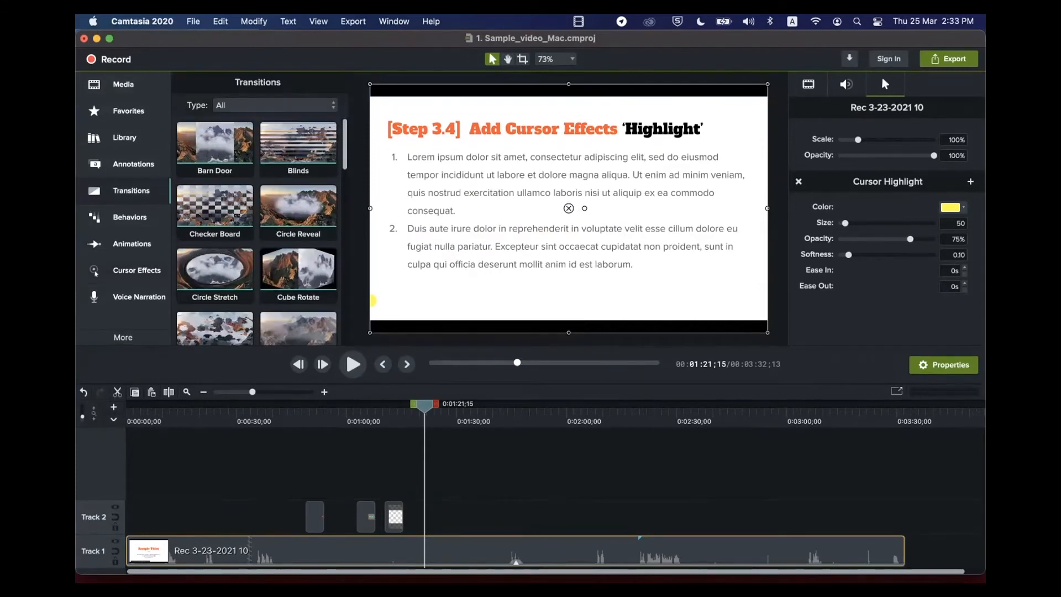
scroll(257, 232, down, 1)
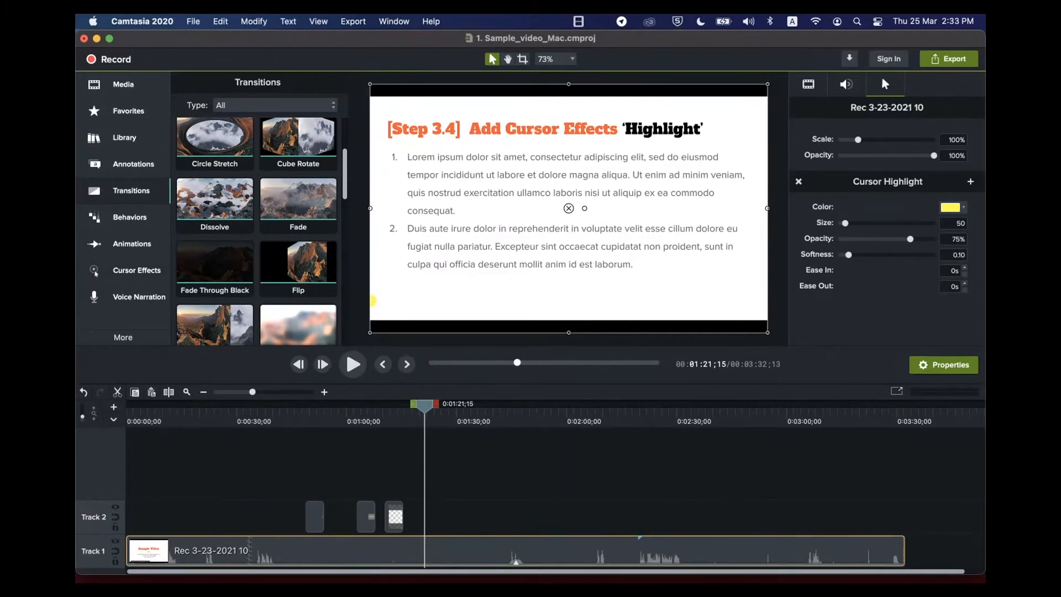
scroll(215, 226, down, 5)
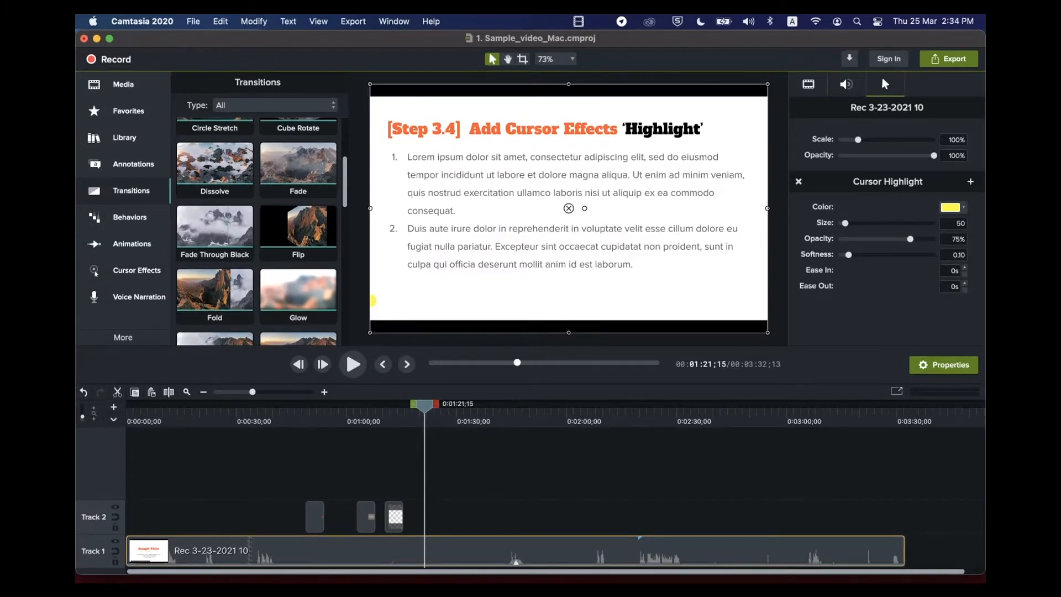
drag(424, 406, 475, 406)
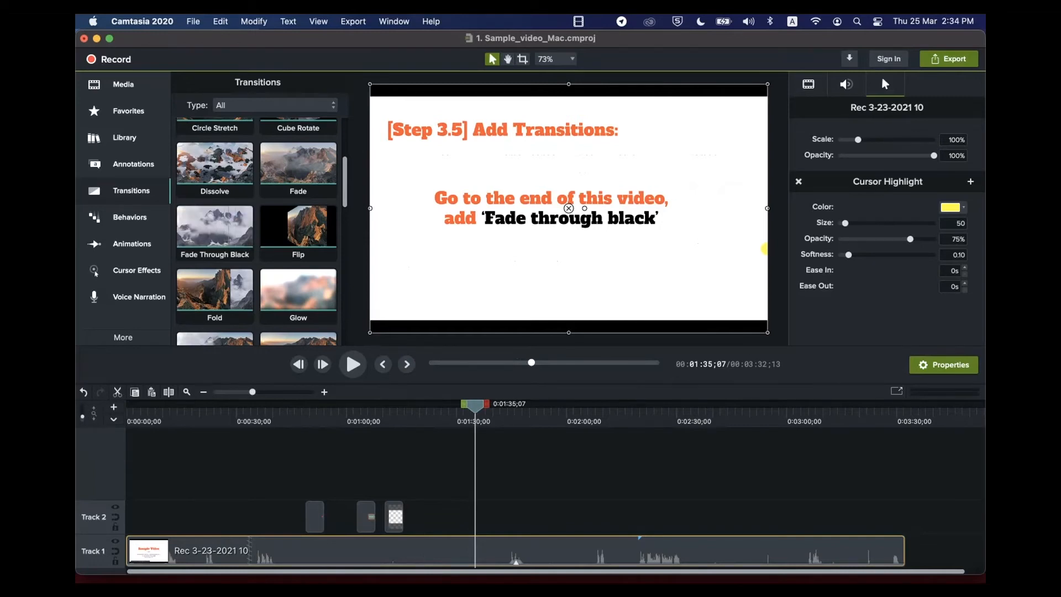
key(super+a)
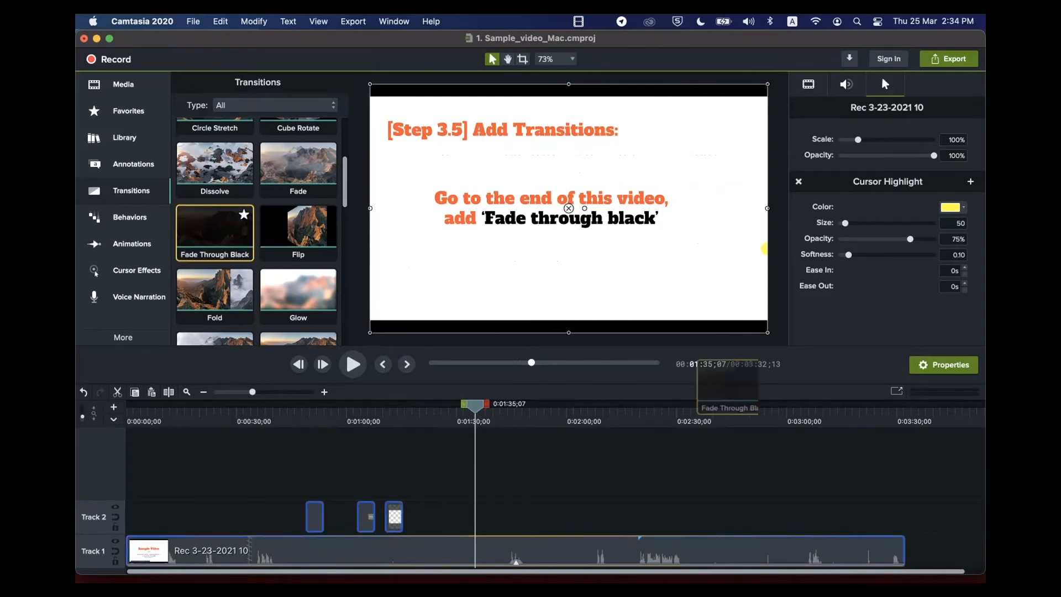
drag(214, 232, 902, 550)
Scrub through the end of the video to check the transition, and return the playhead to 0:01:26;10
drag(475, 407, 905, 406)
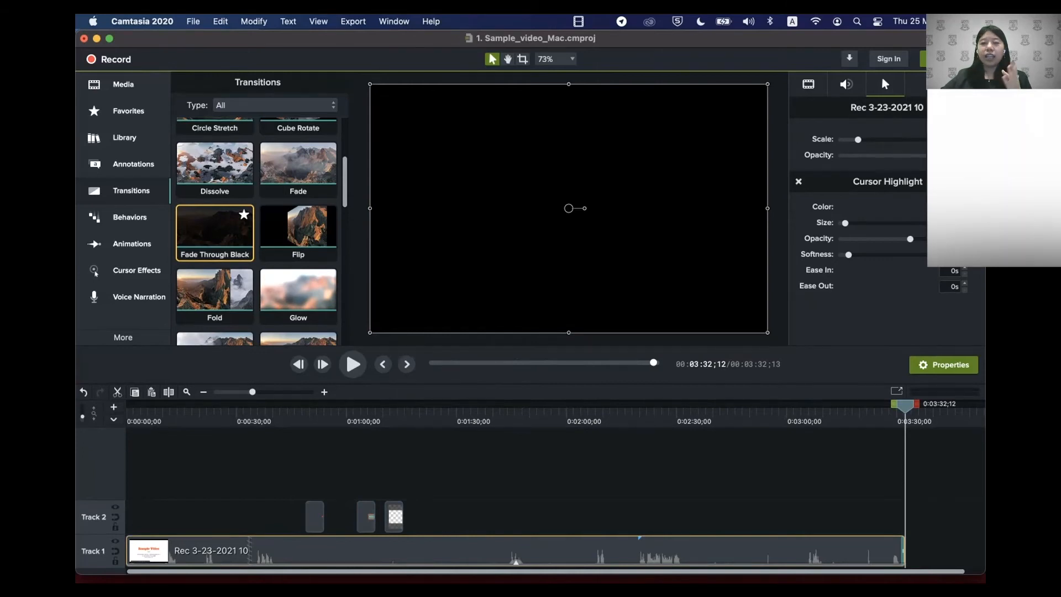
drag(905, 406, 884, 406)
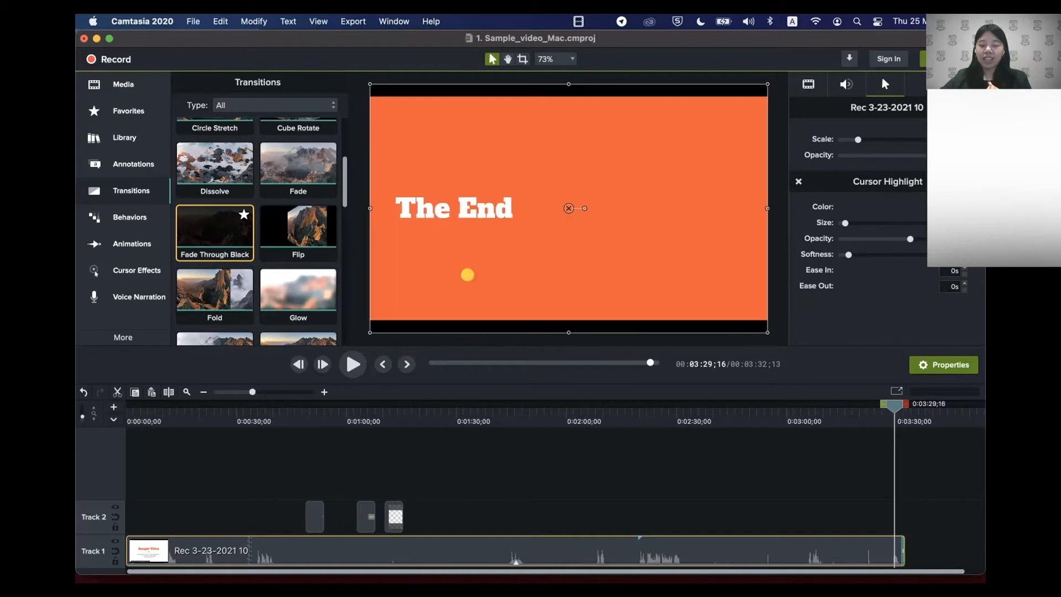
drag(902, 406, 904, 406)
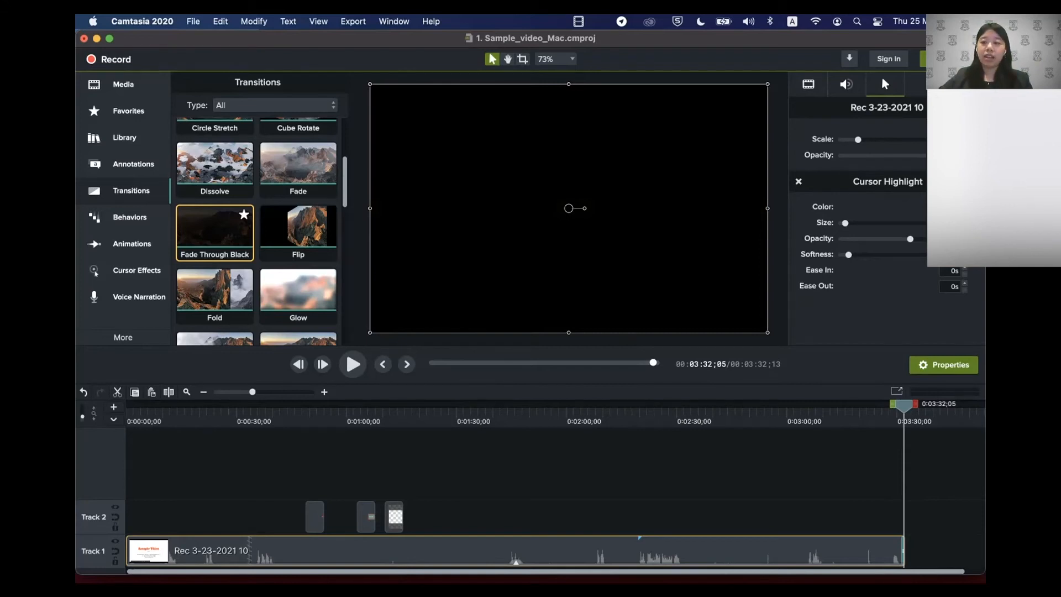
drag(903, 406, 442, 406)
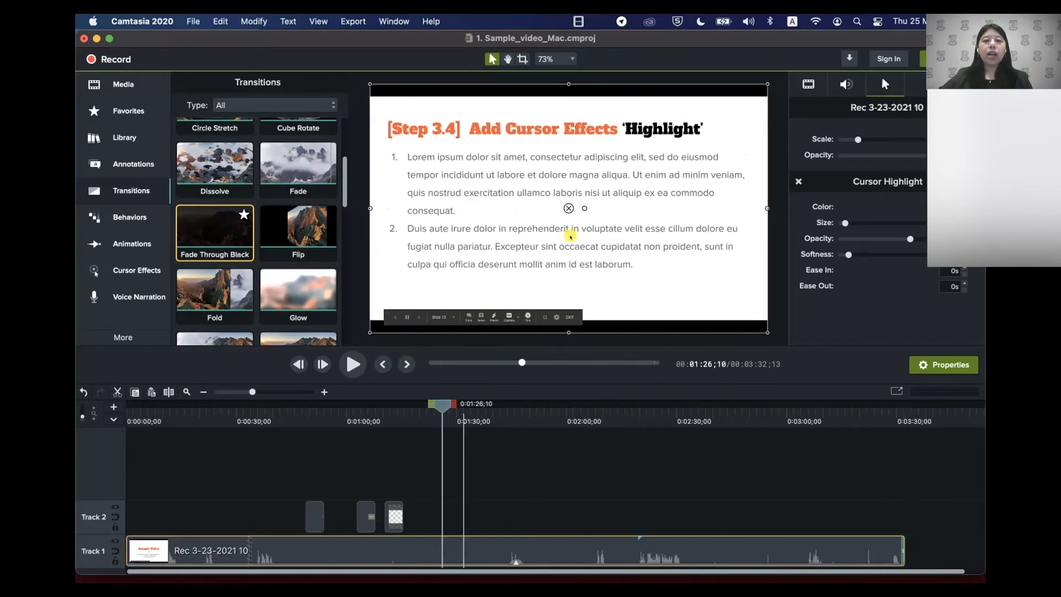
scroll(257, 231, up, 5)
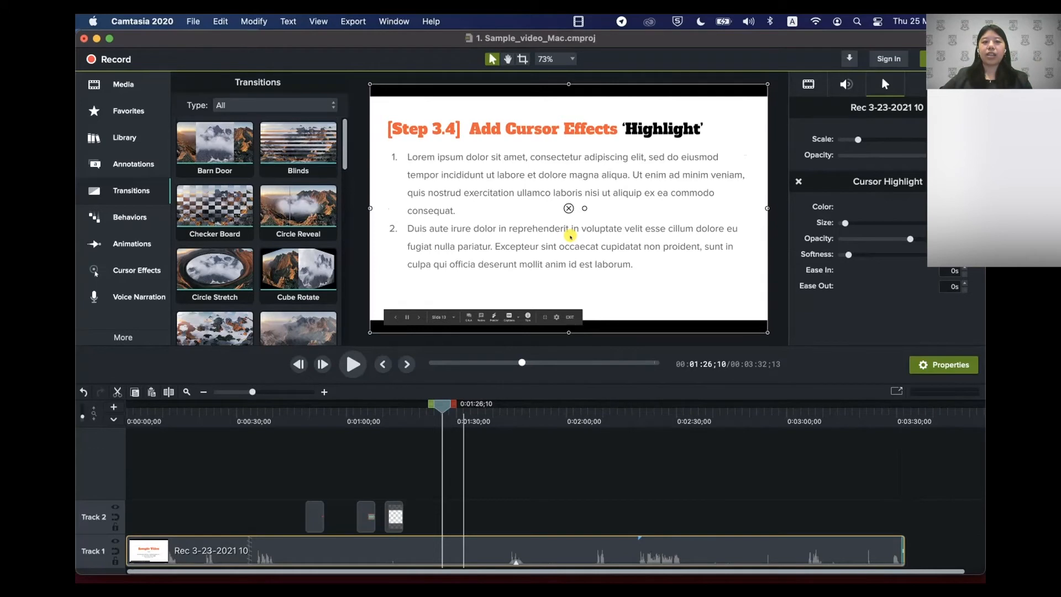
scroll(215, 287, down, 4)
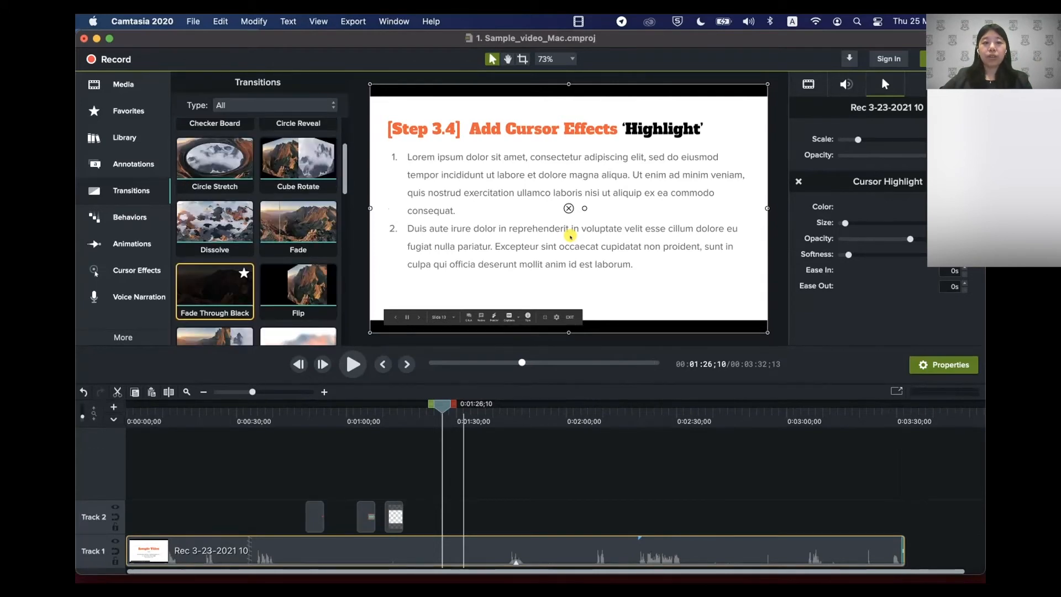
scroll(215, 287, up, 2)
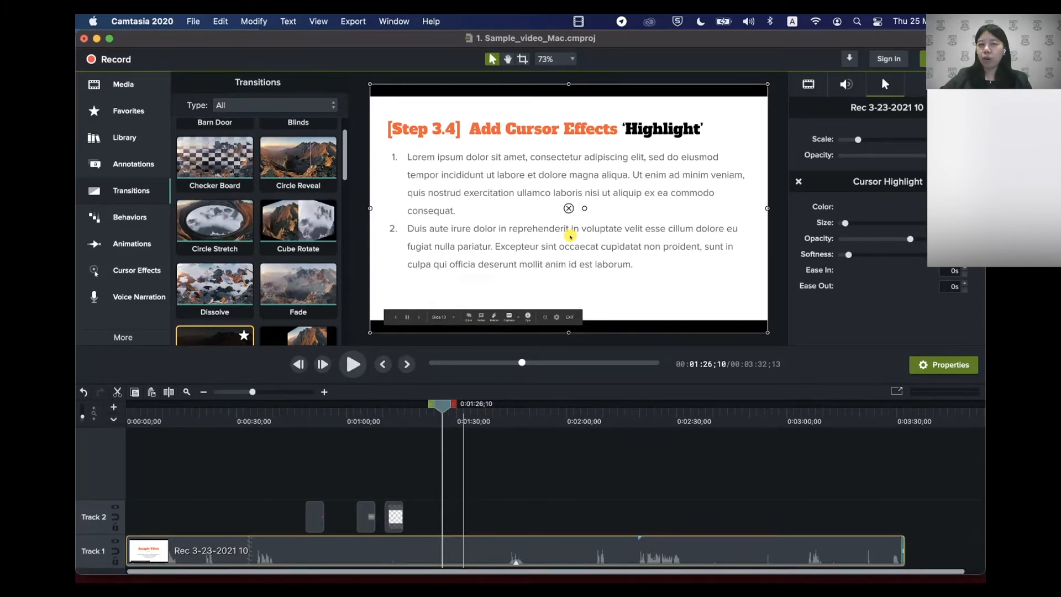
scroll(256, 231, up, 2)
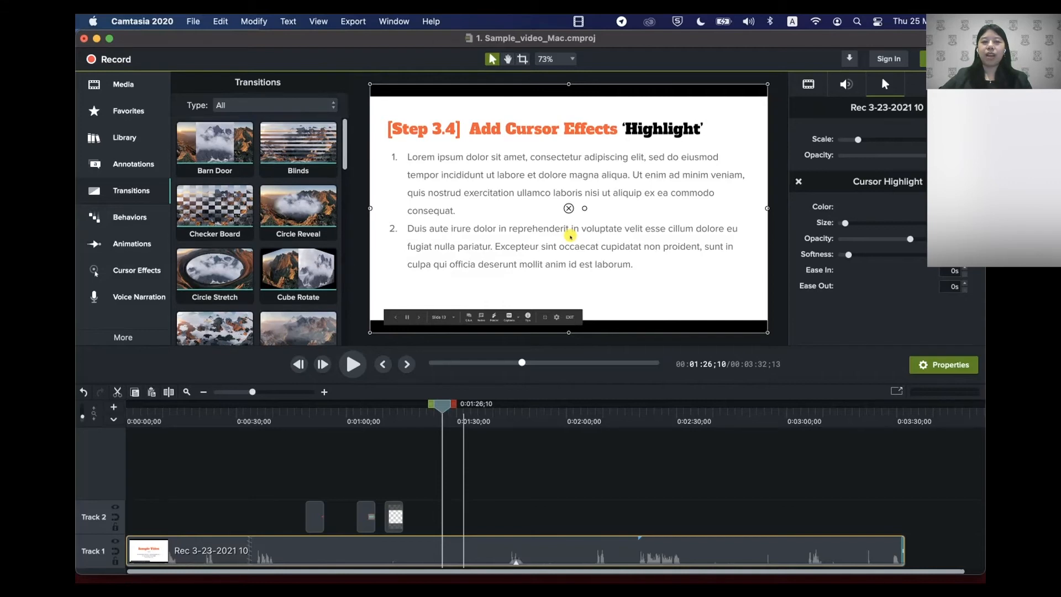
scroll(216, 232, down, 6)
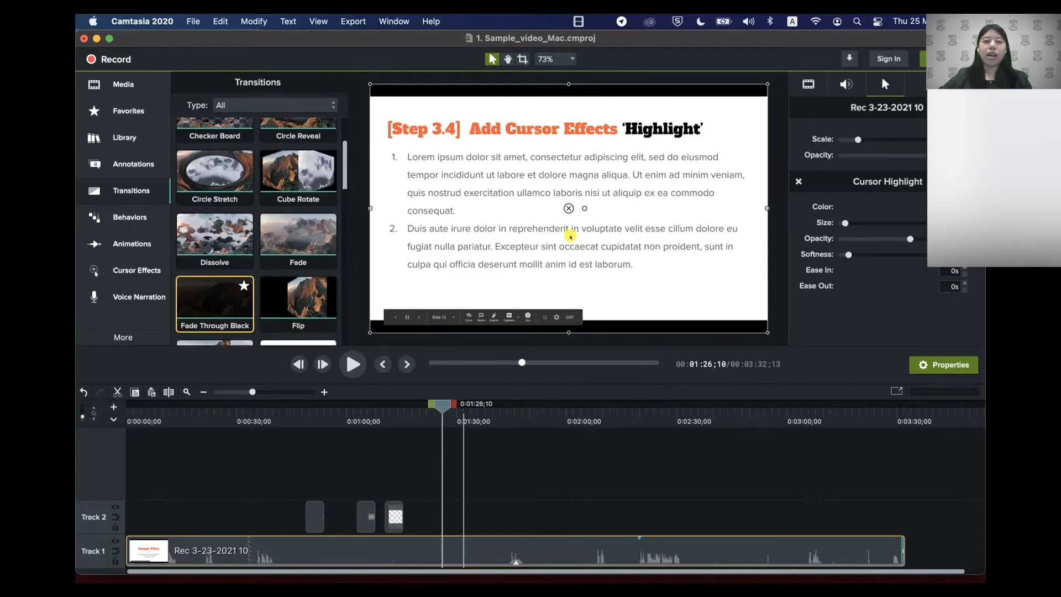
Move the playhead to the Step 4 title slide at 0:01:44;26 and remove the cursor highlight from the recording
drag(441, 406, 498, 406)
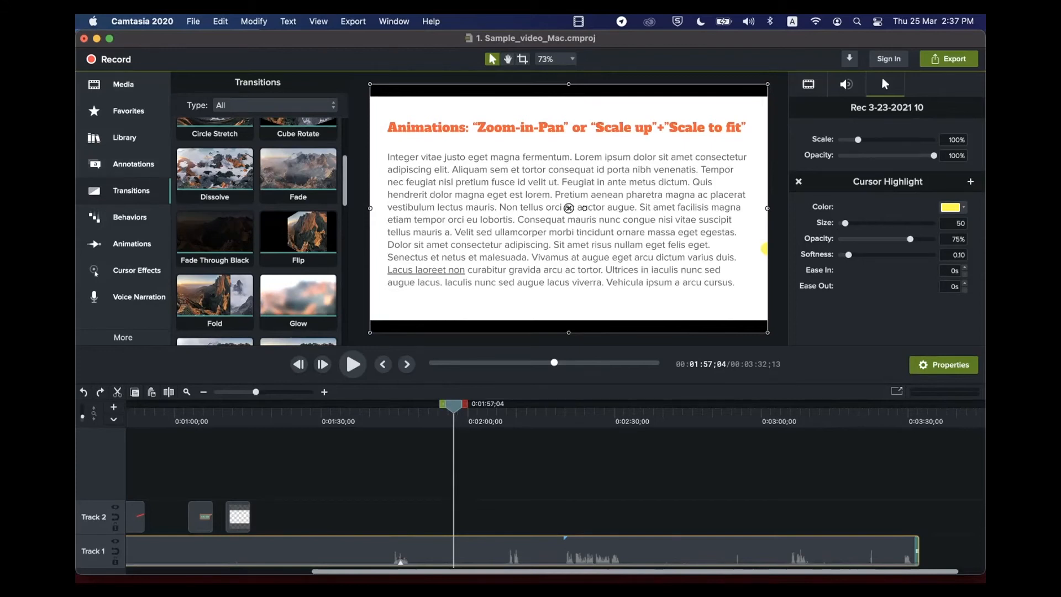
click(221, 21)
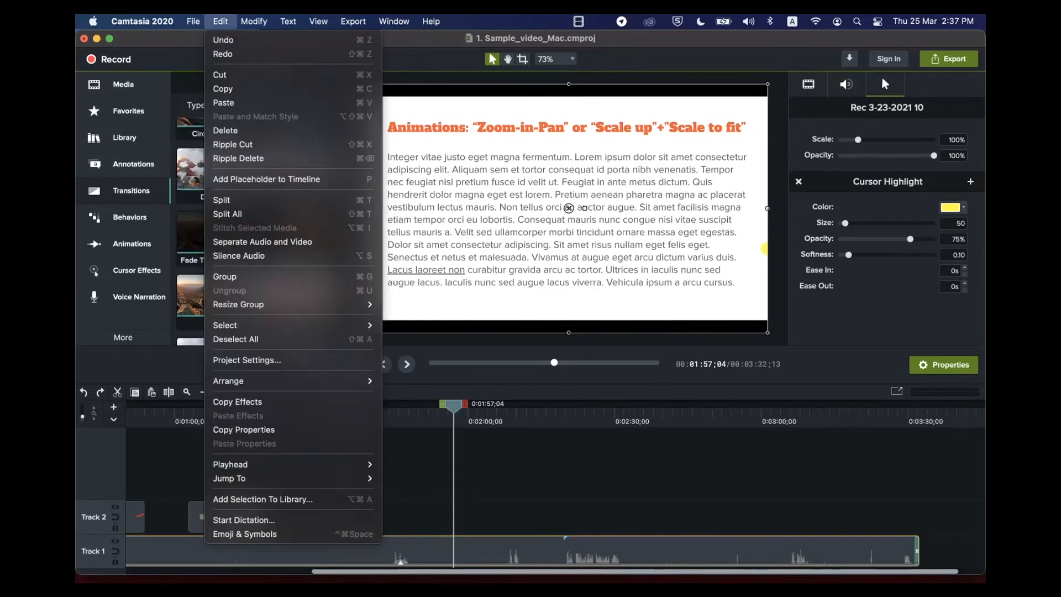
click(220, 21)
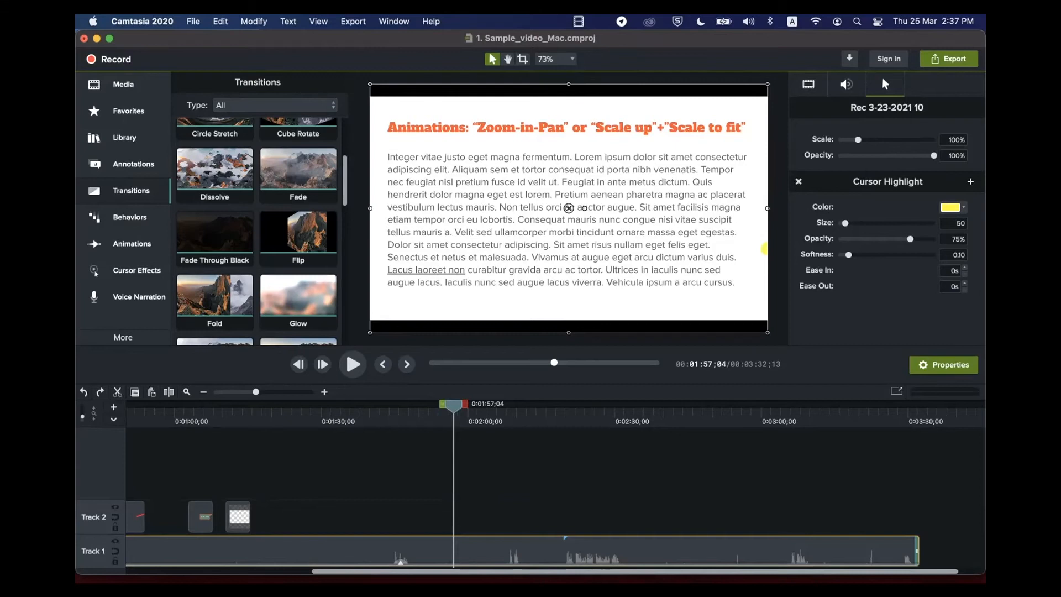
drag(454, 406, 393, 406)
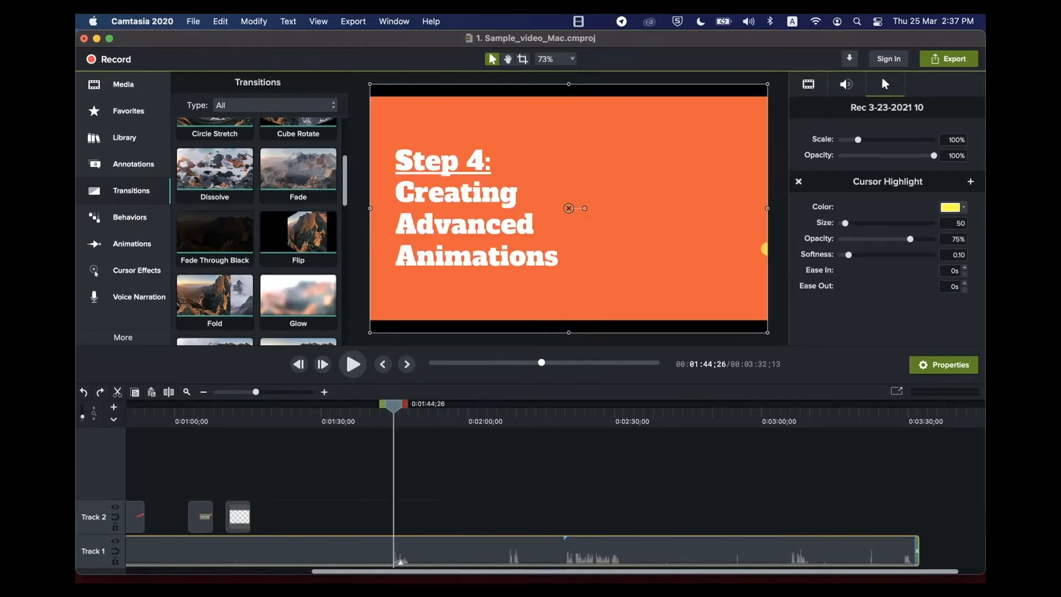
click(798, 182)
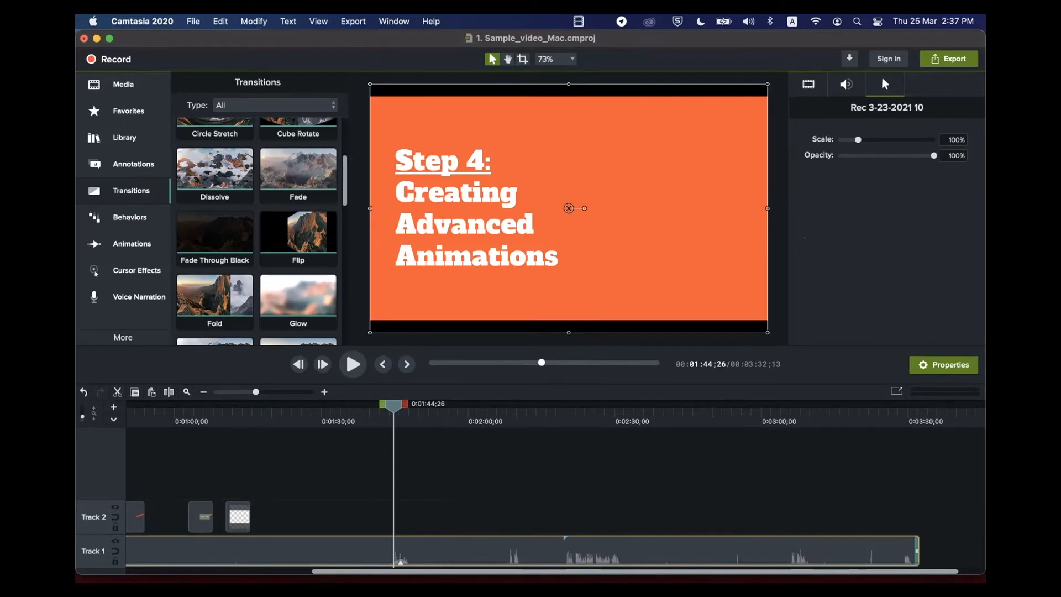
Undo and redo the removal of the cursor highlight on the recording
key(super+z)
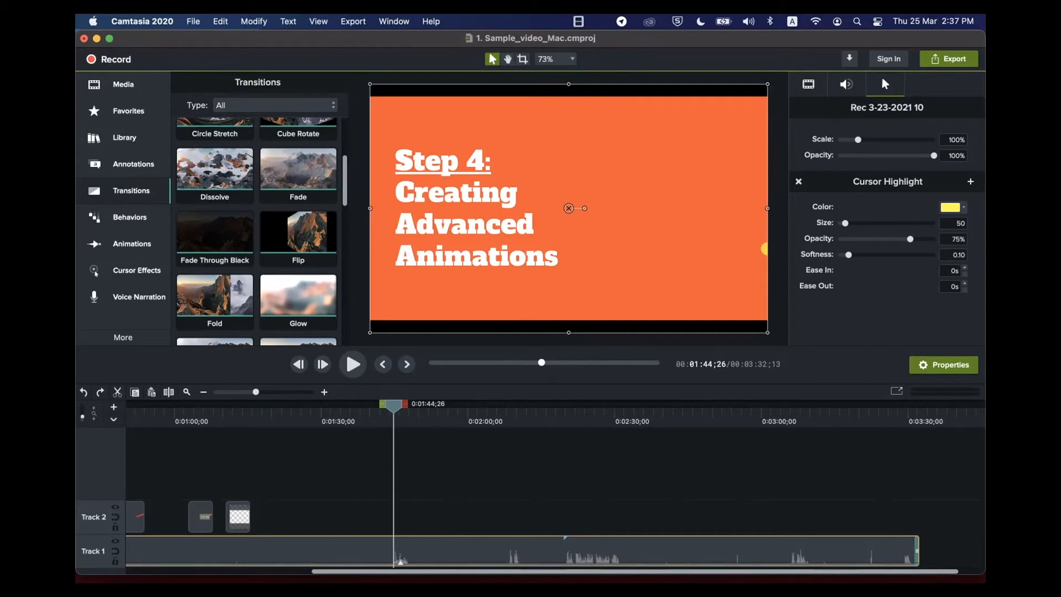
key(super+shift+z)
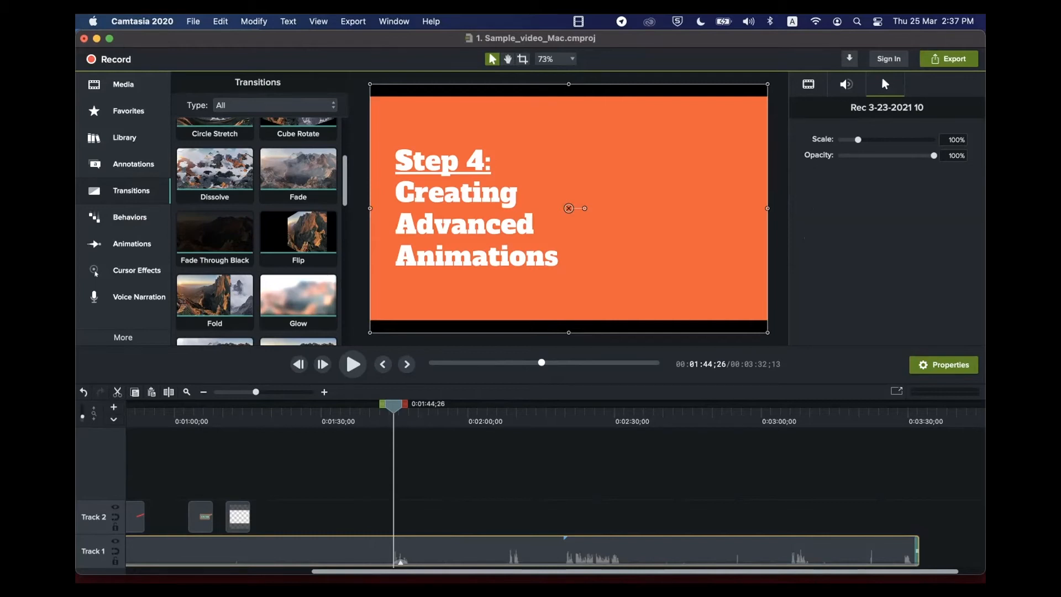
Split the Track 1 recording at 0:01:55;27, on the "Zoom-in-Pan" animations slide
drag(393, 406, 410, 406)
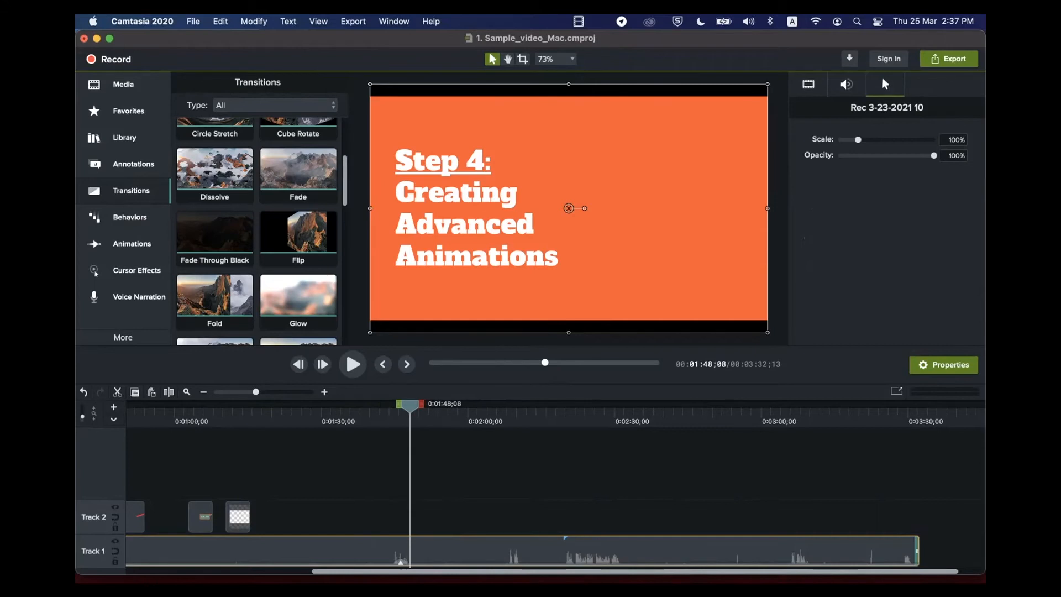
drag(410, 406, 453, 406)
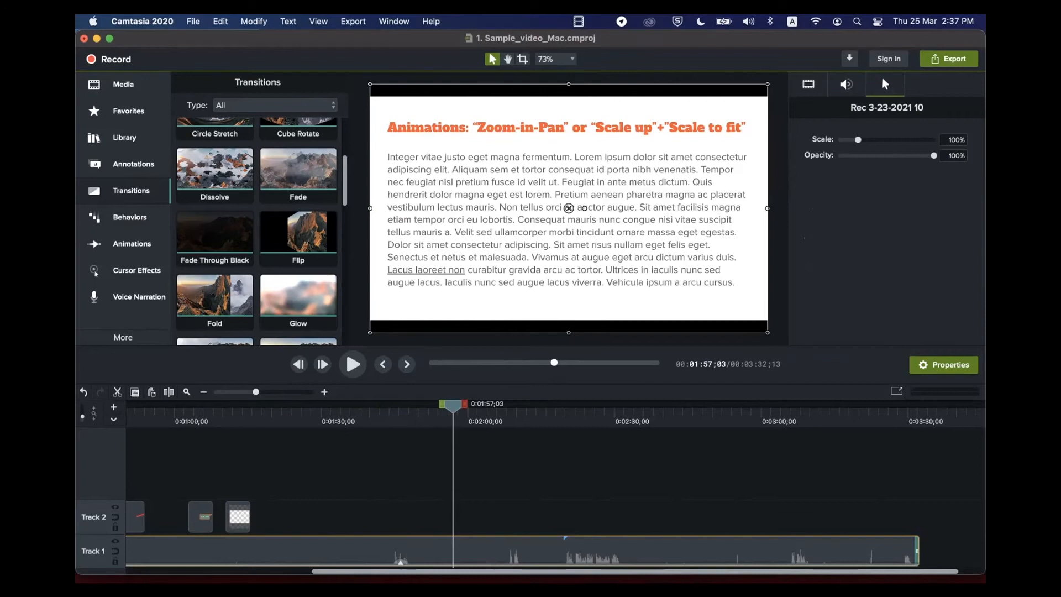
mouse_move(453, 406)
mouse_down()
mouse_move(403, 406)
mouse_move(463, 406)
mouse_up()
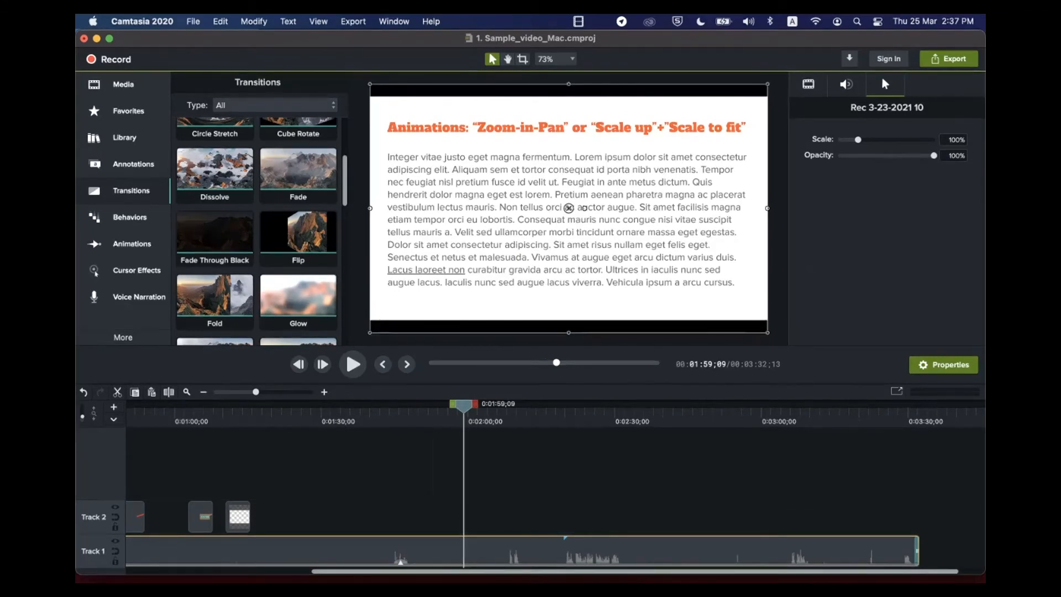
mouse_move(463, 406)
mouse_down()
mouse_move(418, 406)
mouse_move(450, 406)
mouse_up()
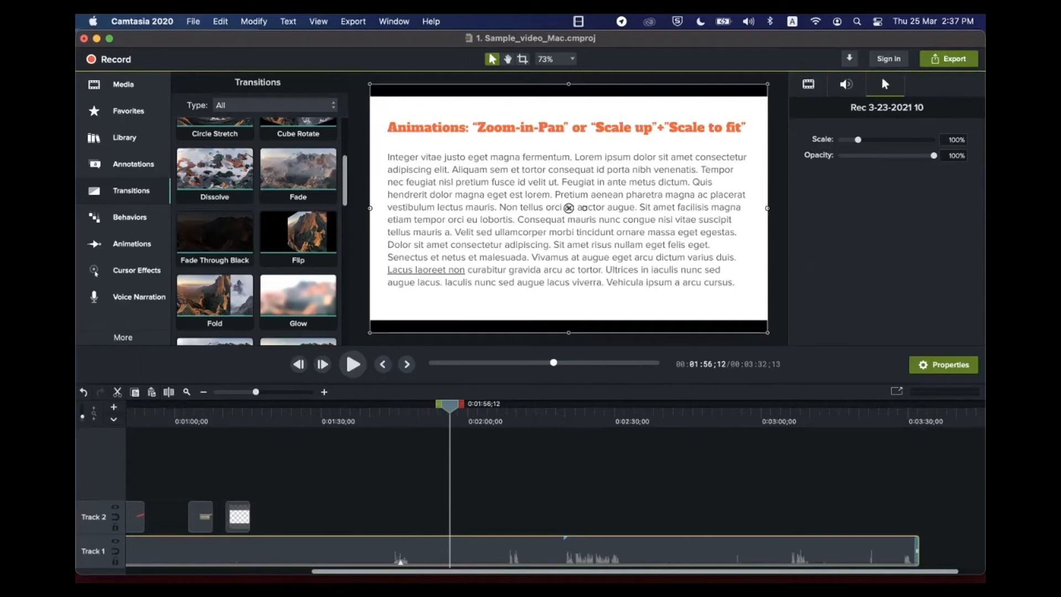
key(super+equal)
key(super+equal)
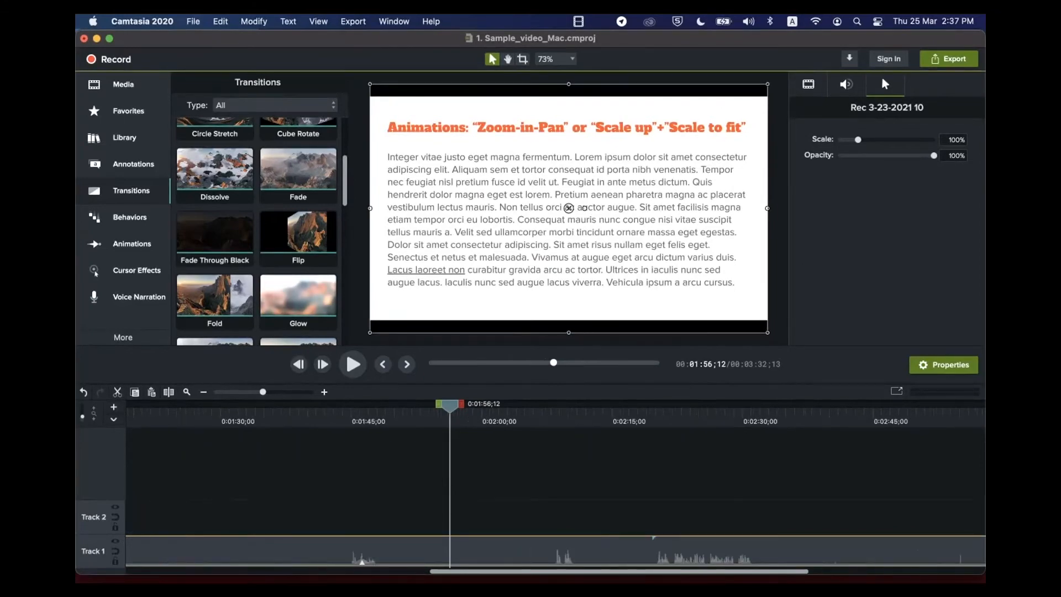
key(super+equal)
key(super+equal)
mouse_move(449, 406)
mouse_down()
mouse_move(427, 406)
mouse_move(442, 406)
mouse_up()
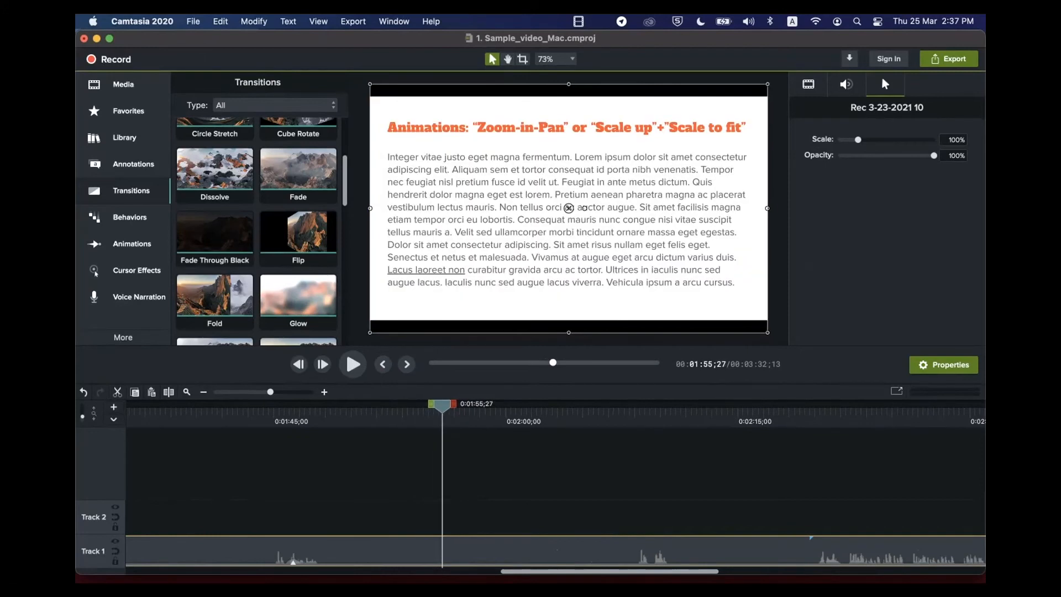
right_click(442, 406)
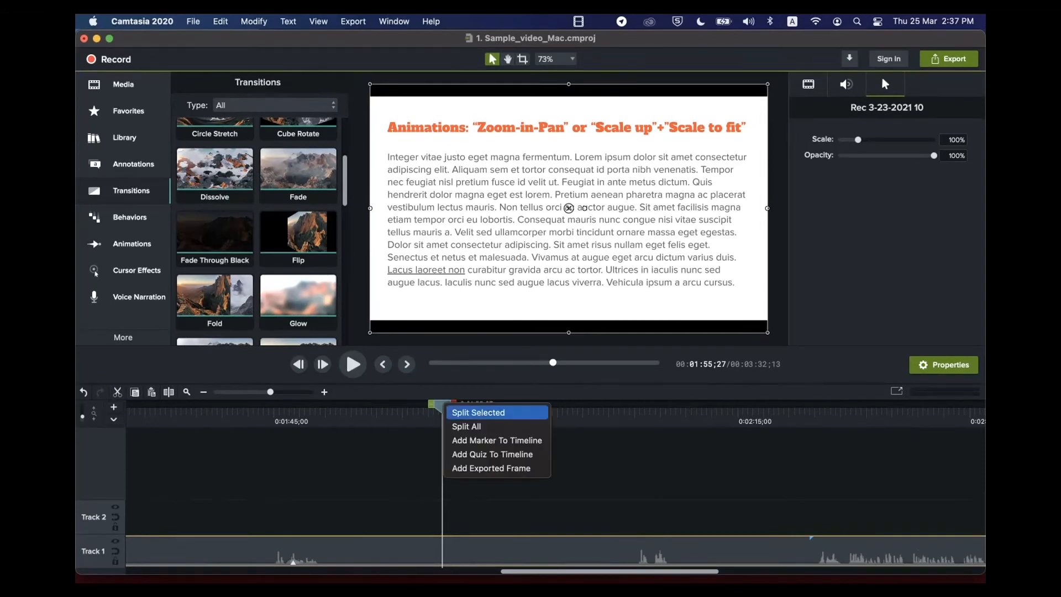
click(478, 412)
Split the recording again at 0:02:07;05 and return the playhead to the start of the new middle clip at 0:01:55;29
drag(442, 406, 615, 406)
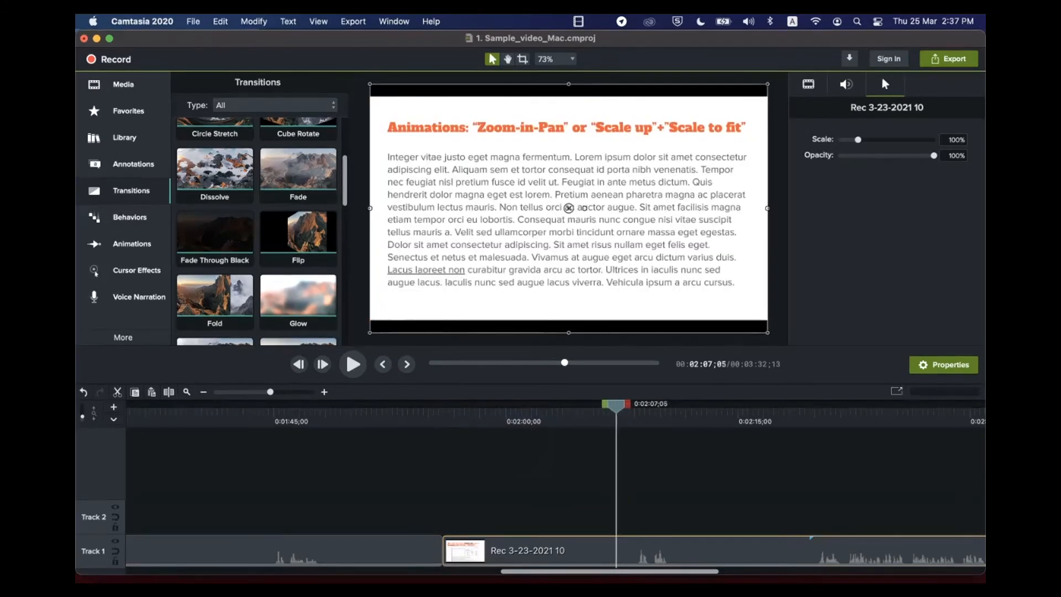
key(super+t)
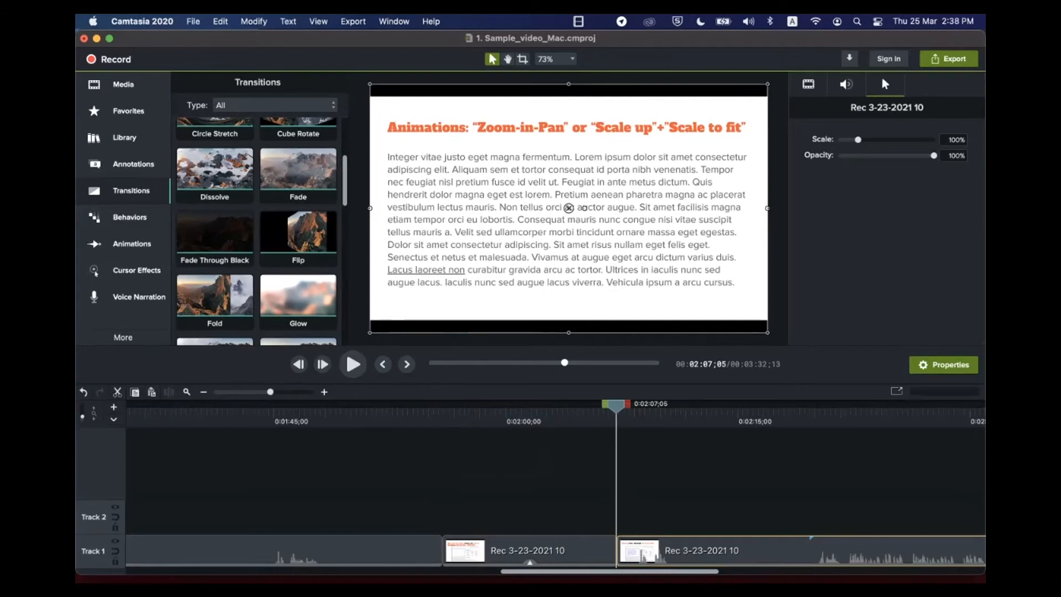
drag(615, 406, 443, 406)
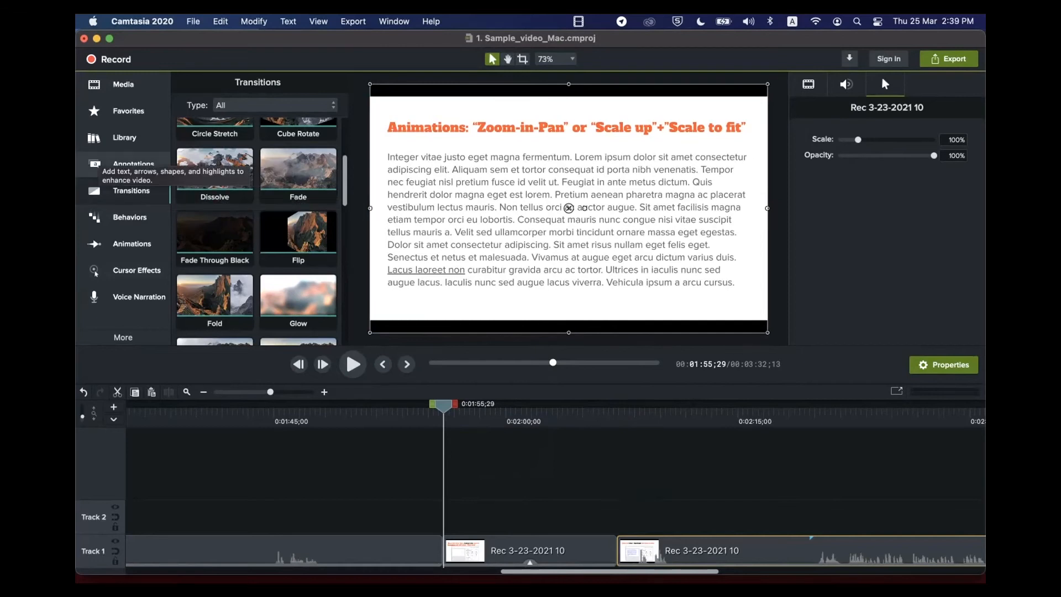
Add the Scale Up animation at the start of the middle clip on Track 1 and play it to 0:01:56;29
click(132, 244)
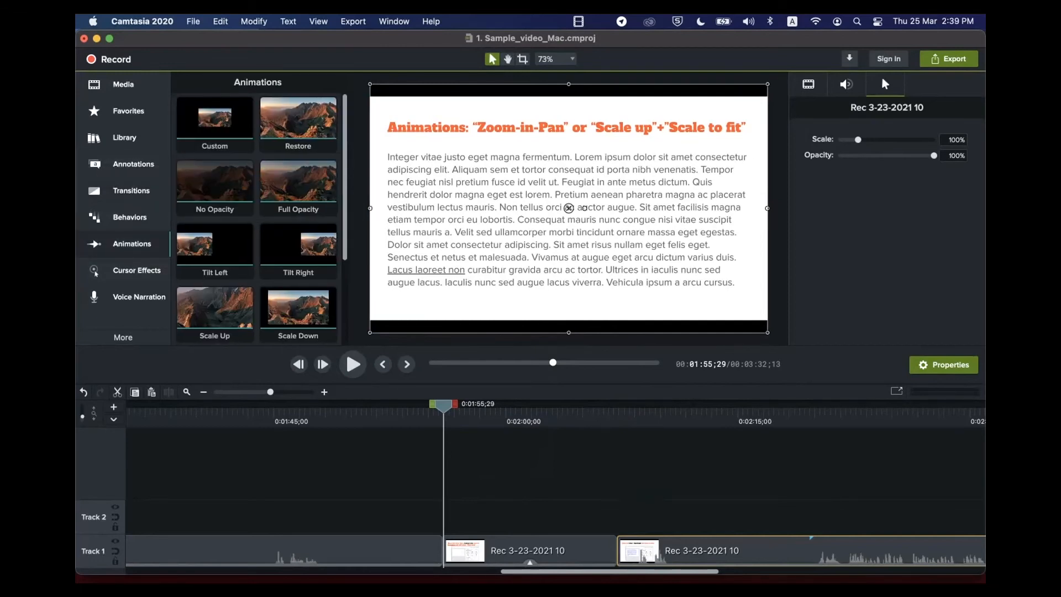
scroll(257, 220, down, 2)
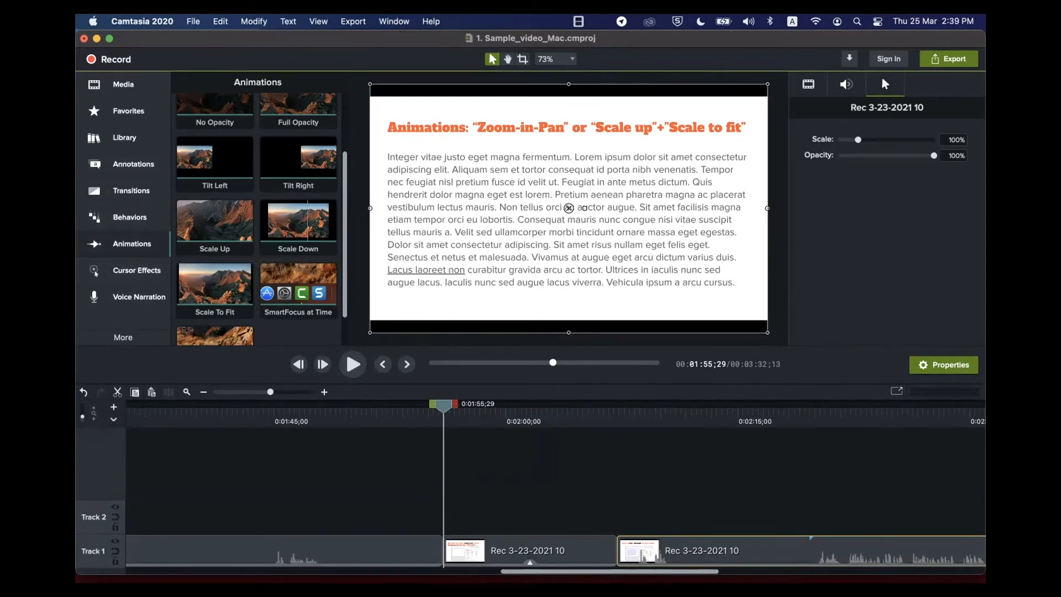
scroll(259, 221, down, 3)
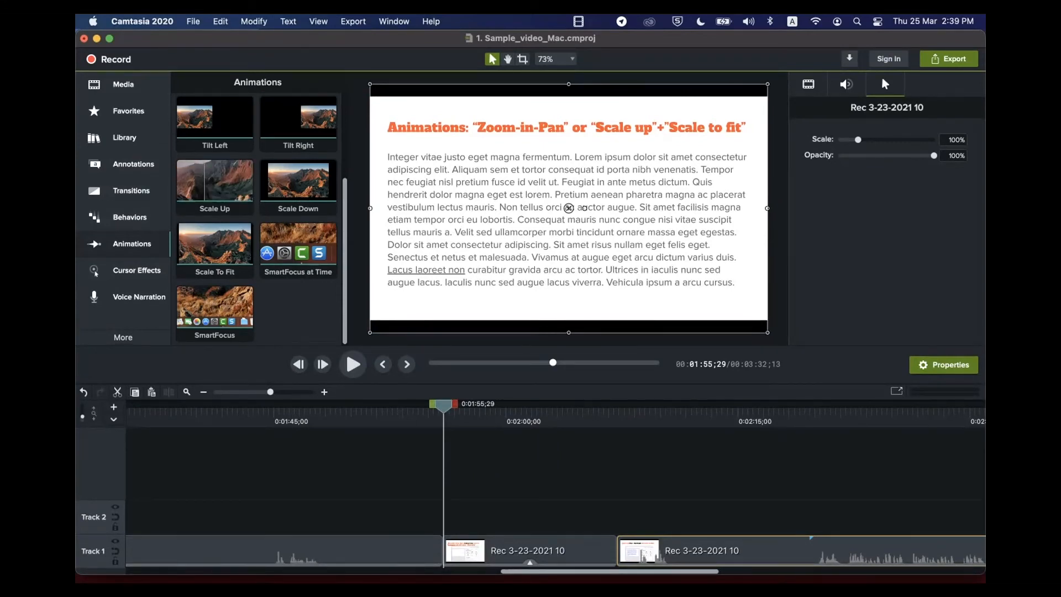
click(207, 182)
mouse_move(207, 182)
mouse_down()
mouse_move(466, 436)
mouse_move(464, 550)
mouse_up()
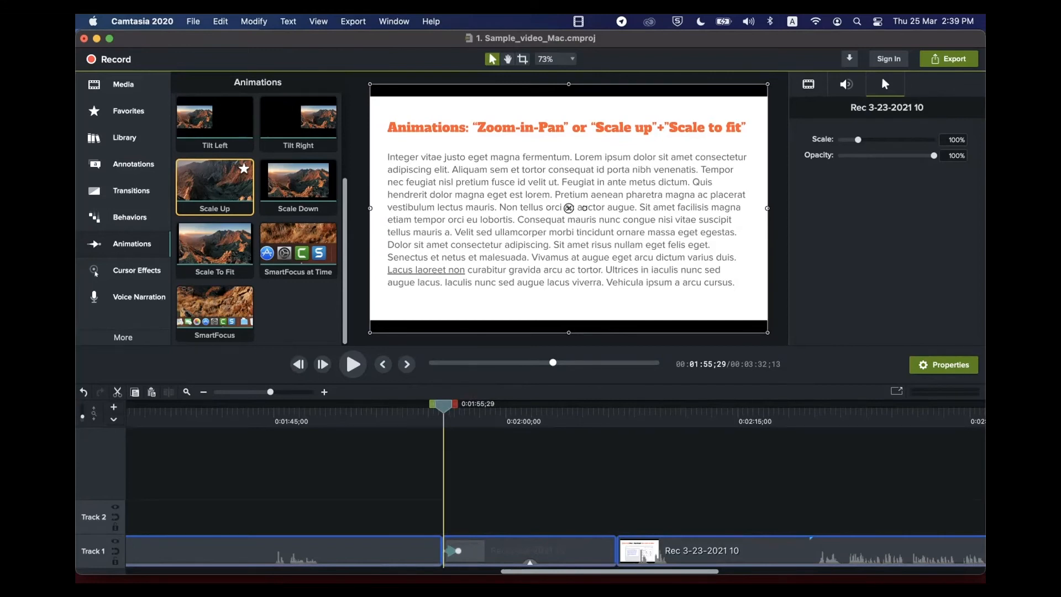
key(space)
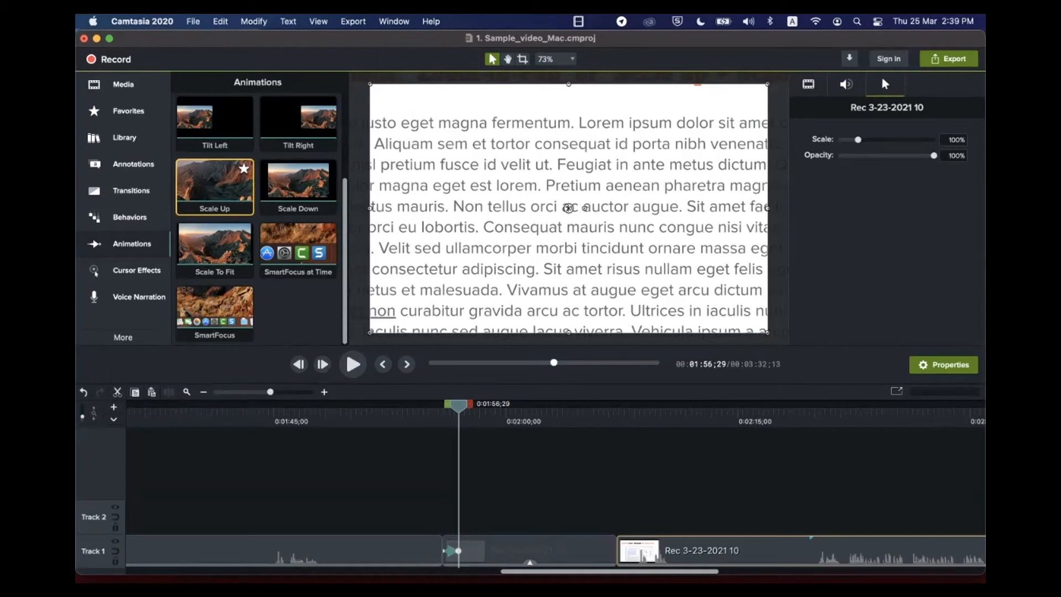
Lengthen the Scale Up animation on the middle clip to a duration of 0:00:02;00, ending at 0:01:57;29
mouse_move(459, 406)
mouse_down()
mouse_move(442, 406)
mouse_move(472, 406)
mouse_up()
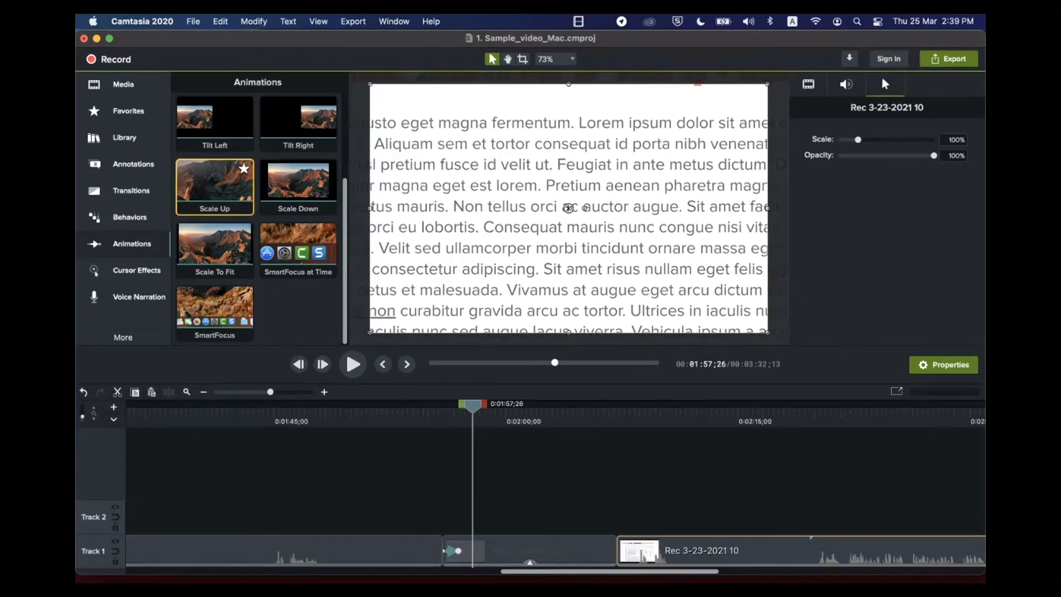
click(458, 551)
drag(458, 551, 476, 551)
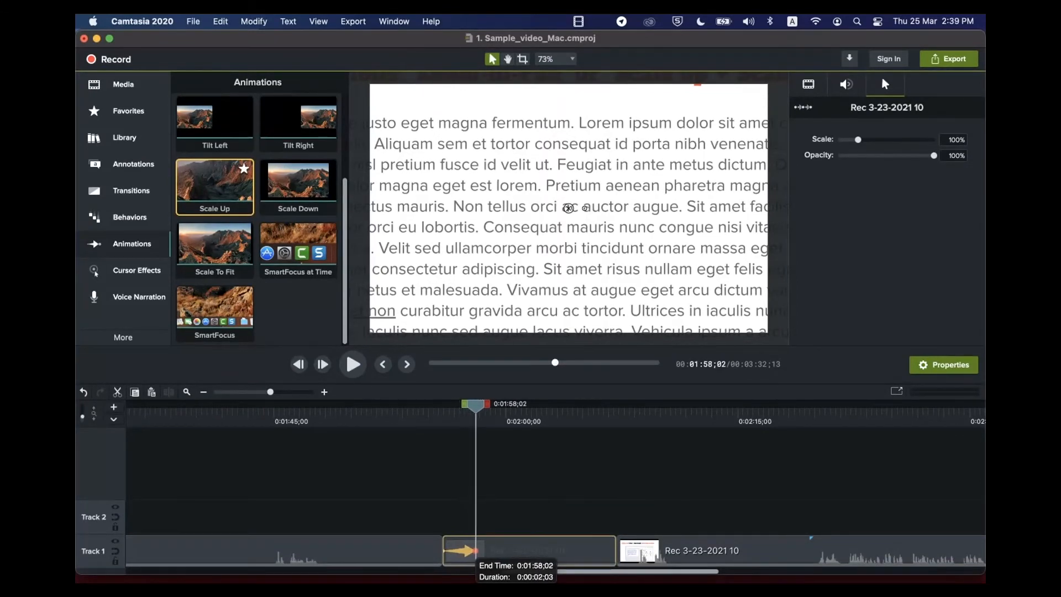
drag(476, 551, 473, 551)
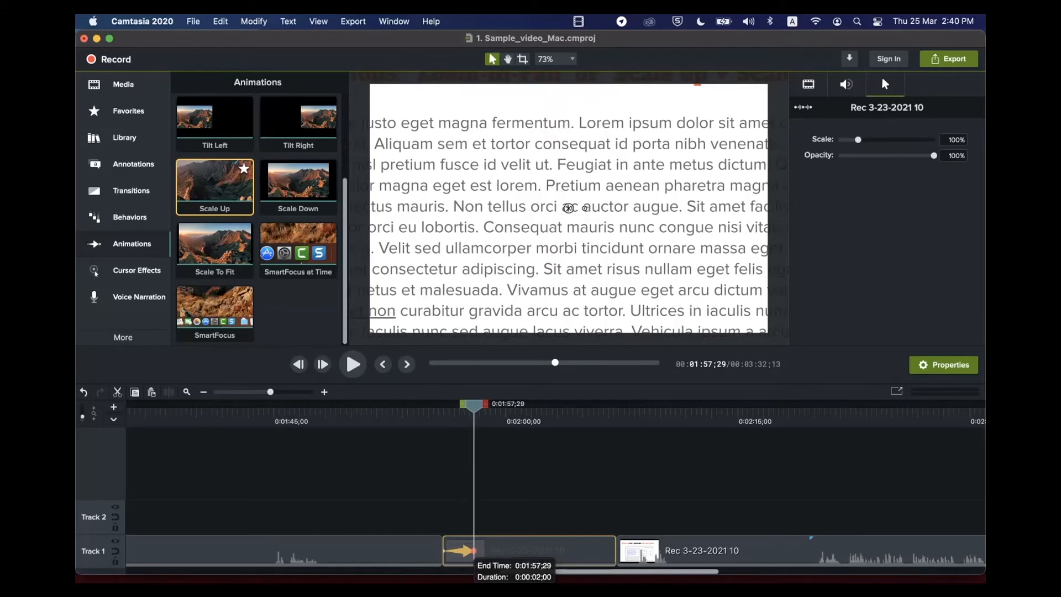
Preview the lengthened Scale Up animation from the clip's start and stop the playhead at its end, 0:01:58;00
drag(473, 406, 444, 406)
key(space)
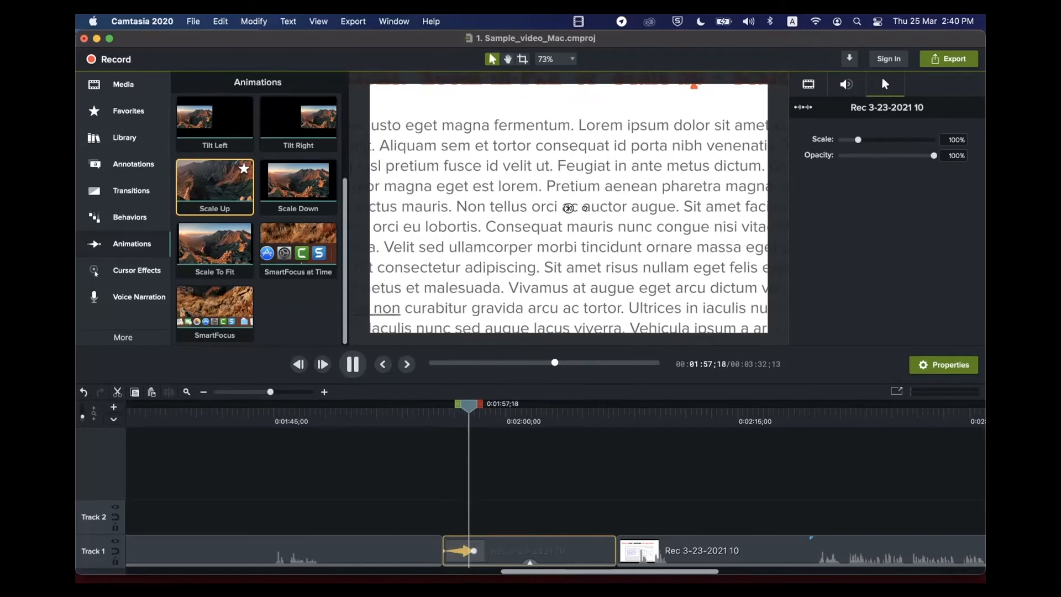
key(space)
drag(480, 406, 489, 406)
mouse_move(474, 551)
mouse_down()
mouse_move(486, 551)
mouse_move(473, 550)
mouse_up()
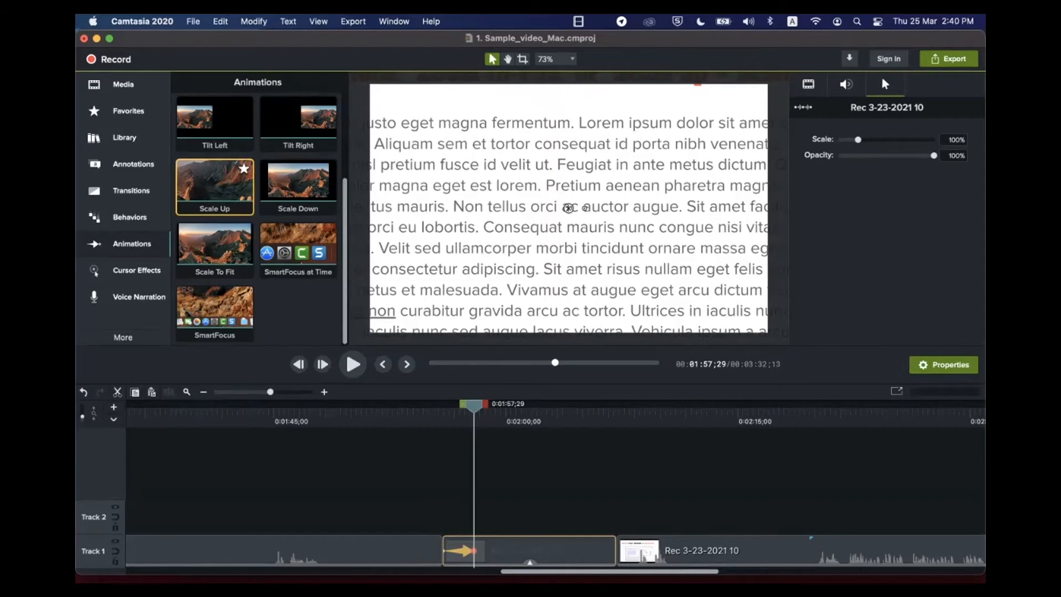
drag(473, 406, 443, 406)
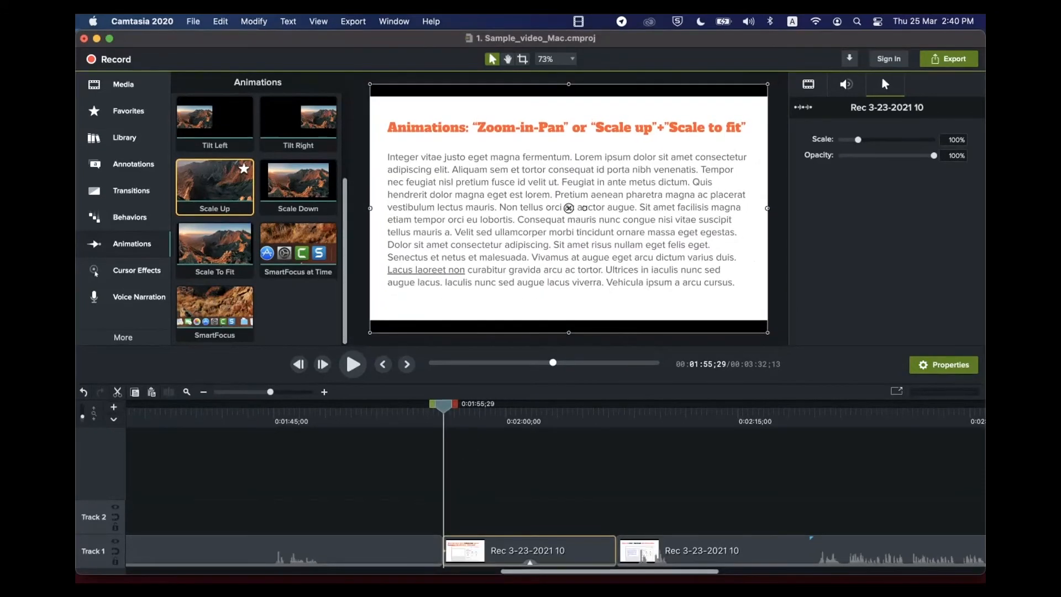
drag(443, 406, 473, 406)
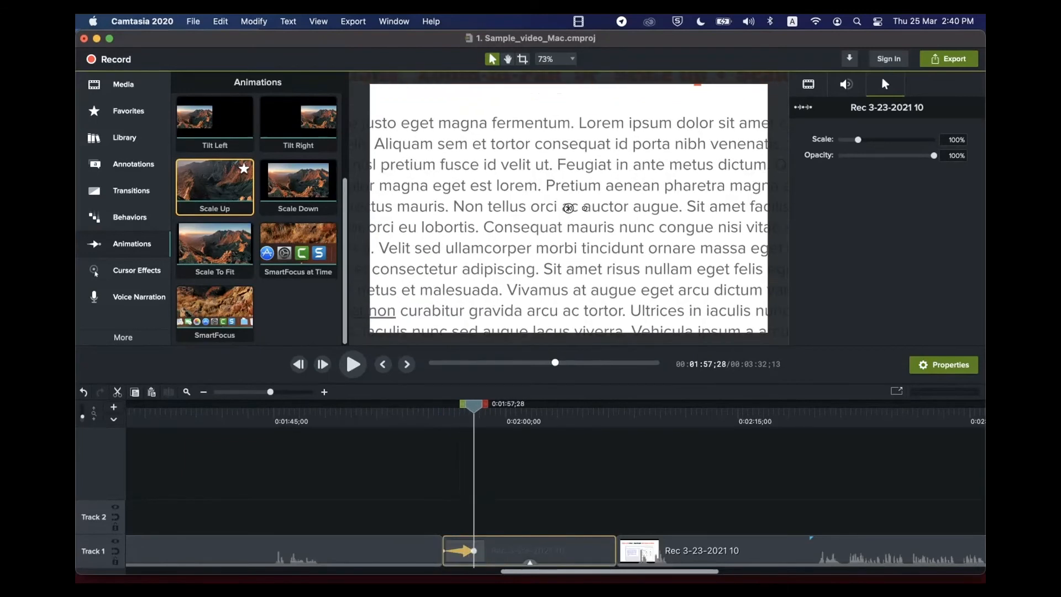
drag(473, 406, 443, 406)
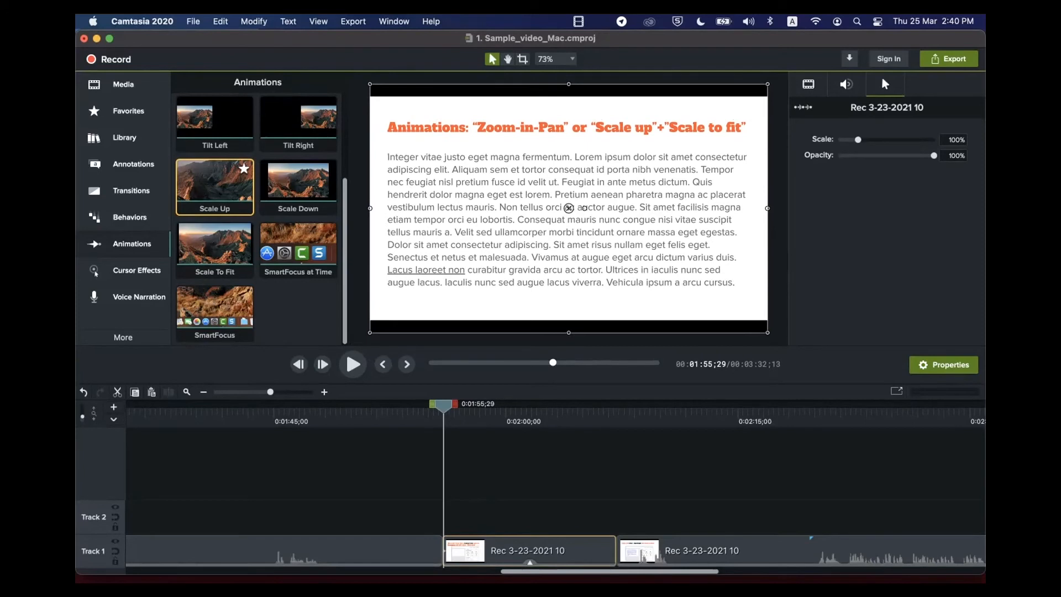
key(space)
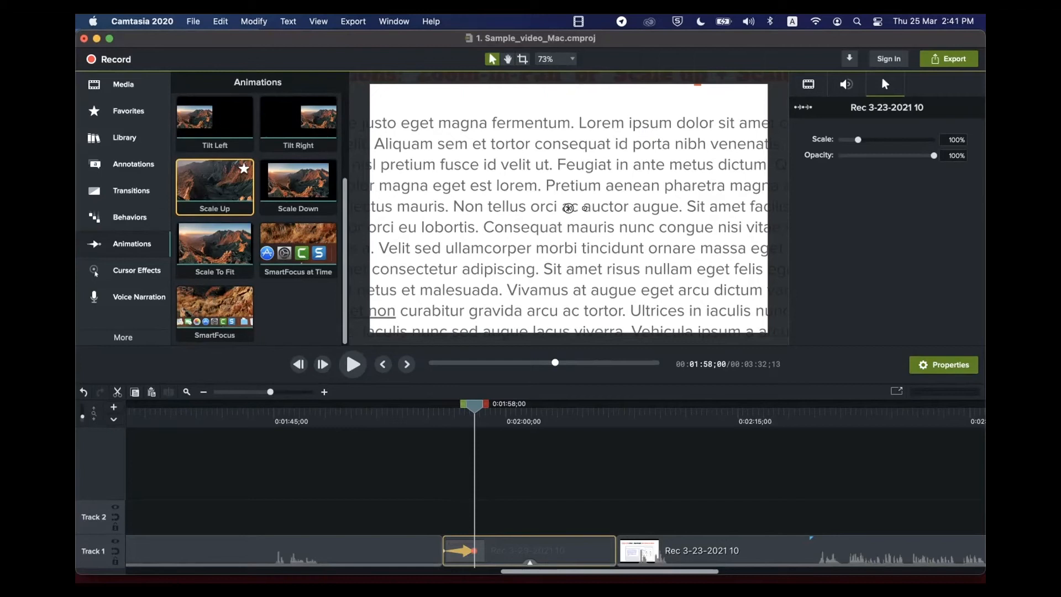
At the animation's end, enlarge the slide further and reposition it so its lower-left text fills the canvas, using 50% and 25% canvas views
drag(568, 209, 690, 161)
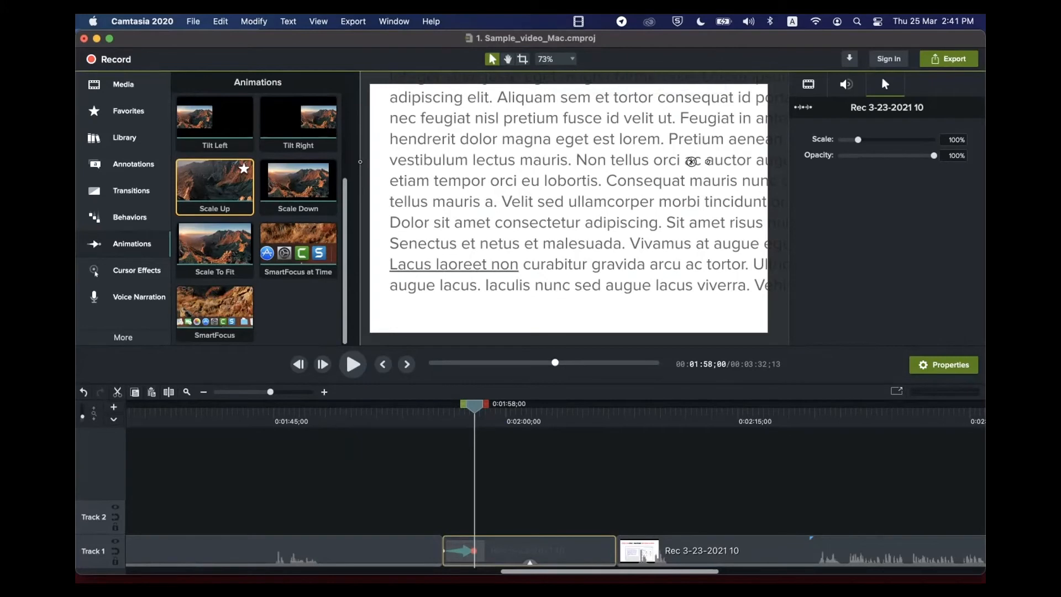
click(555, 59)
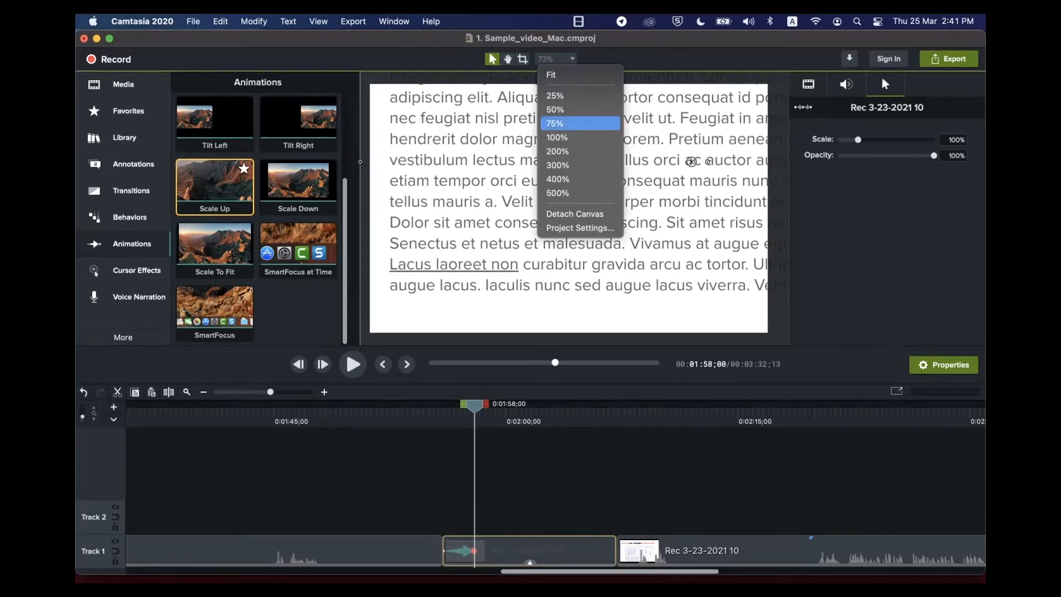
click(555, 109)
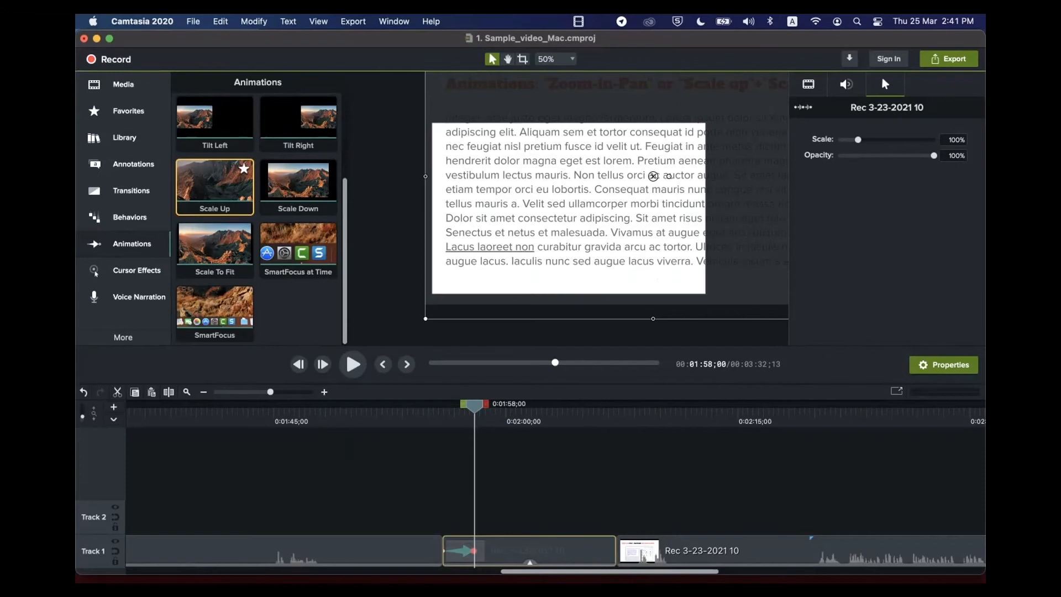
mouse_move(425, 319)
mouse_down()
mouse_move(404, 331)
mouse_move(437, 311)
mouse_move(419, 322)
mouse_up()
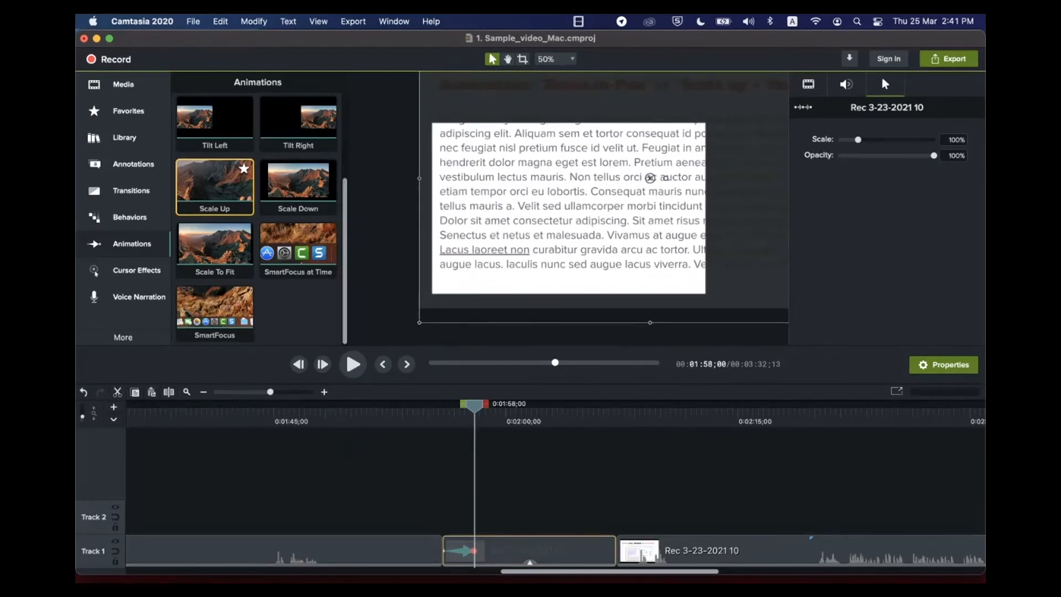
click(555, 59)
click(574, 95)
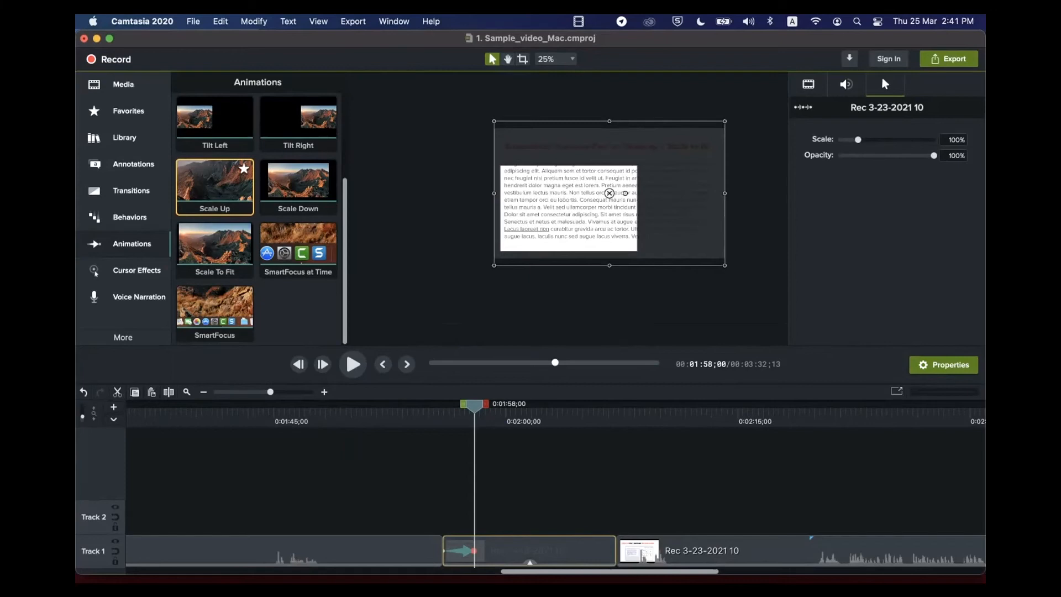
drag(494, 265, 447, 295)
drag(585, 208, 633, 181)
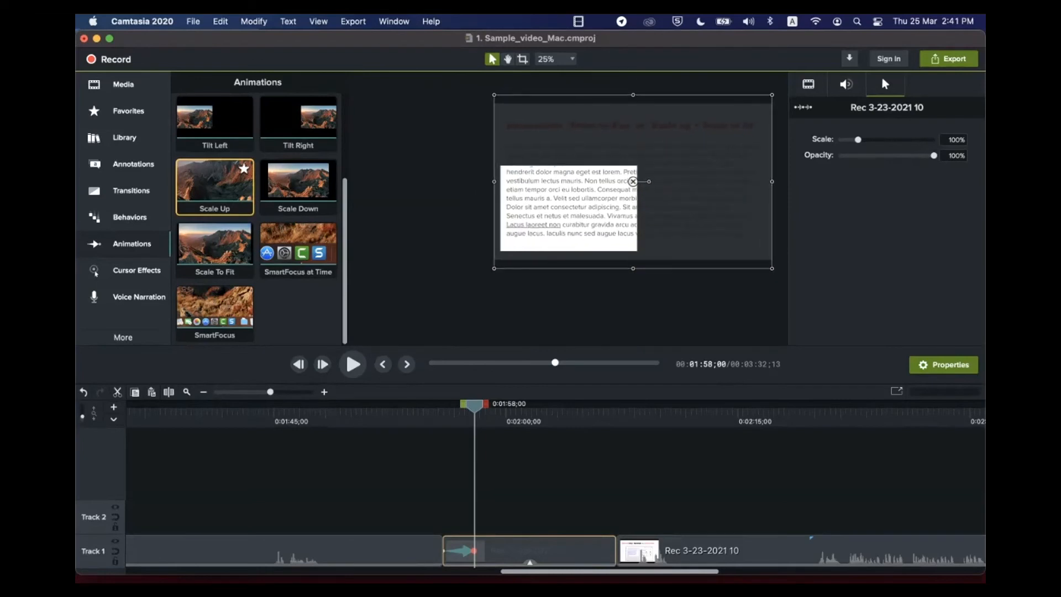
Fit the canvas to the view and move the playhead back to 0:01:55;27, before the Scale Up animation
drag(474, 406, 471, 406)
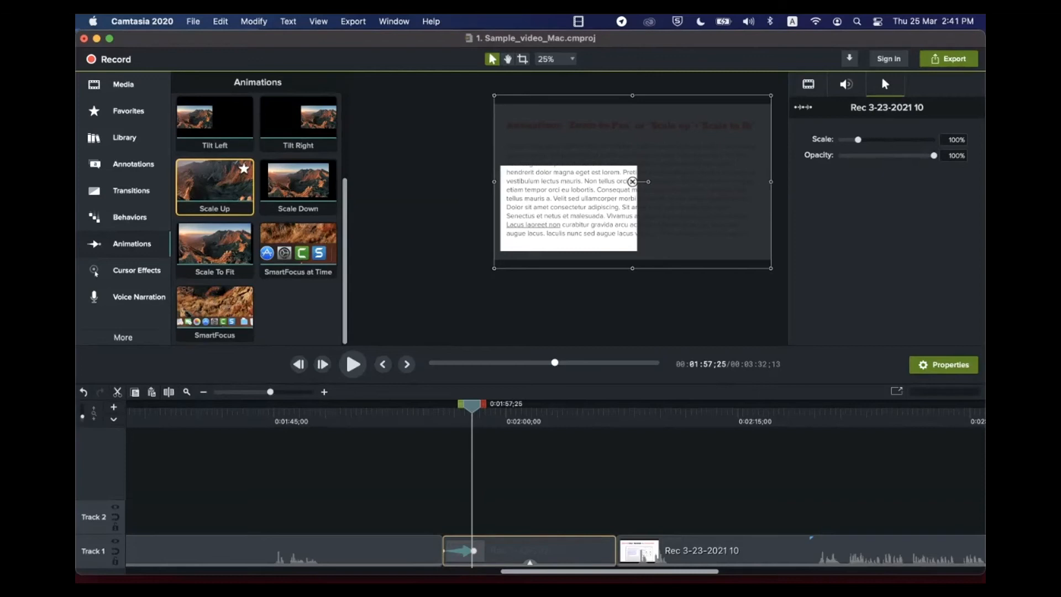
click(557, 59)
click(556, 73)
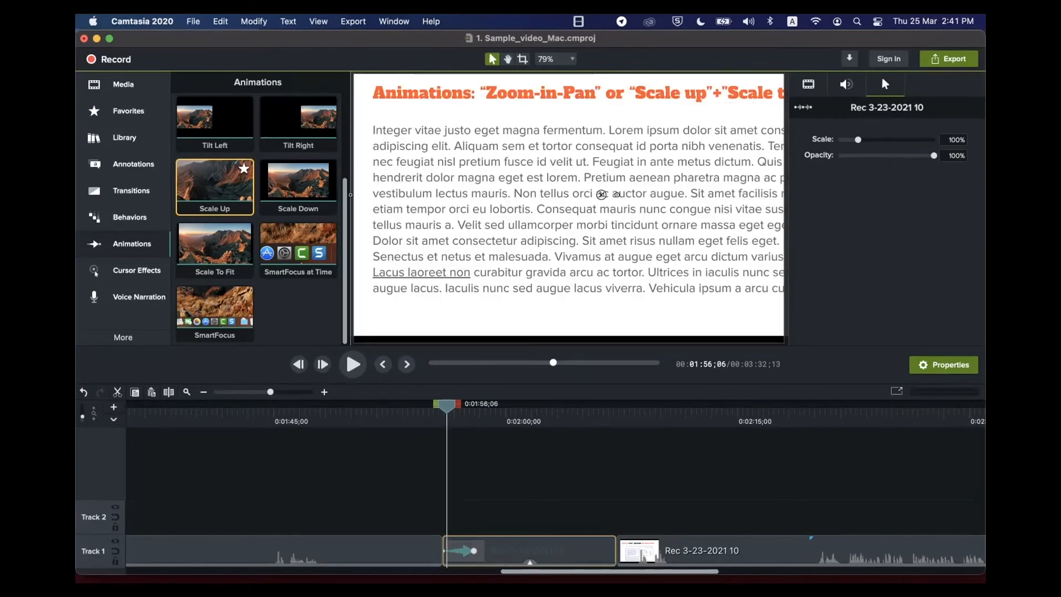
drag(447, 406, 442, 406)
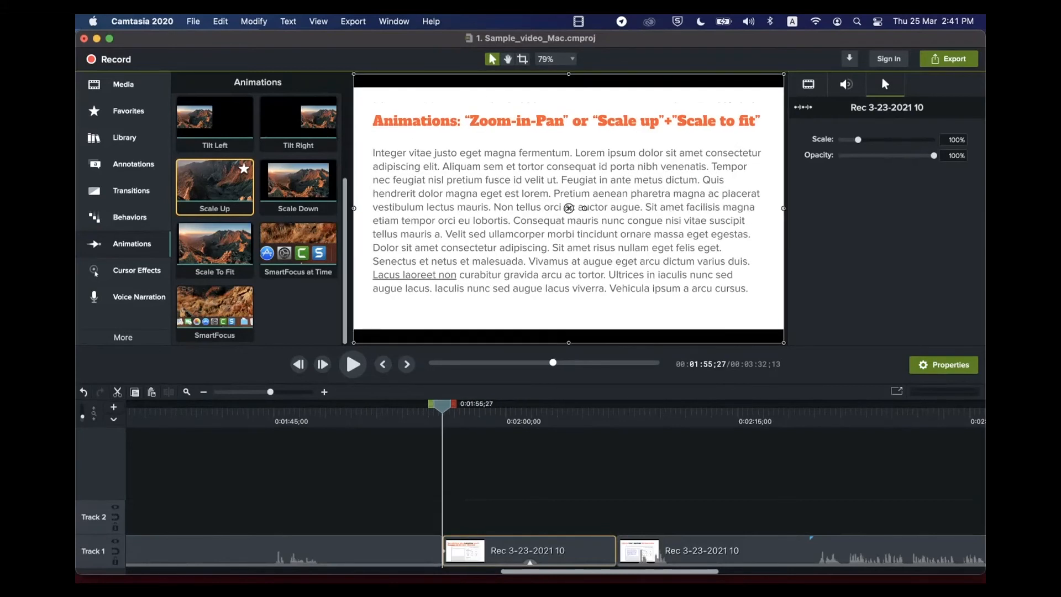
Preview the enlarged Scale Up animation on the middle clip and place the playhead just after its end, at 0:01:58;02
key(space)
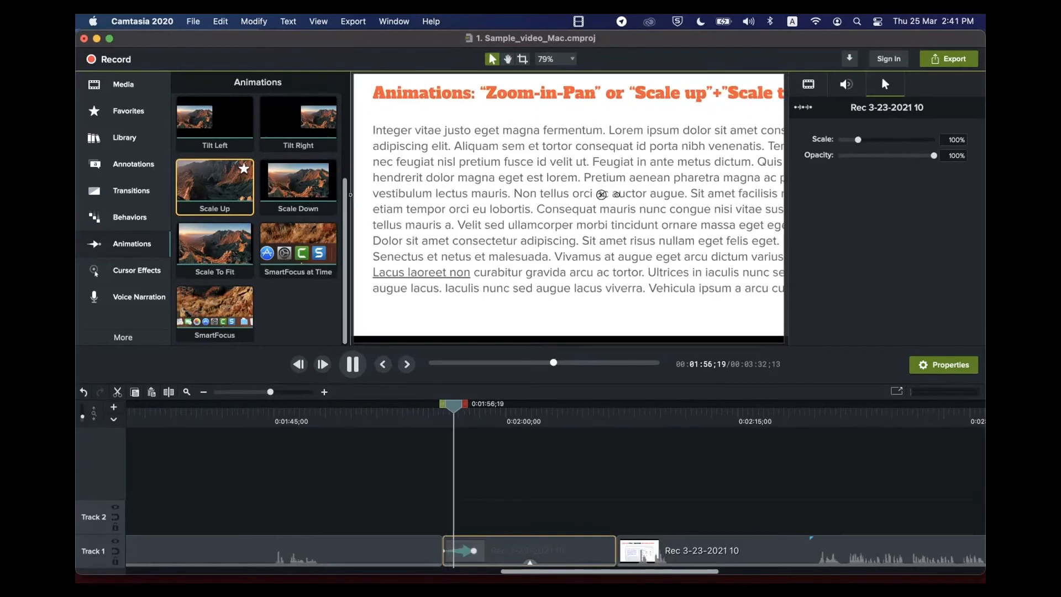
key(space)
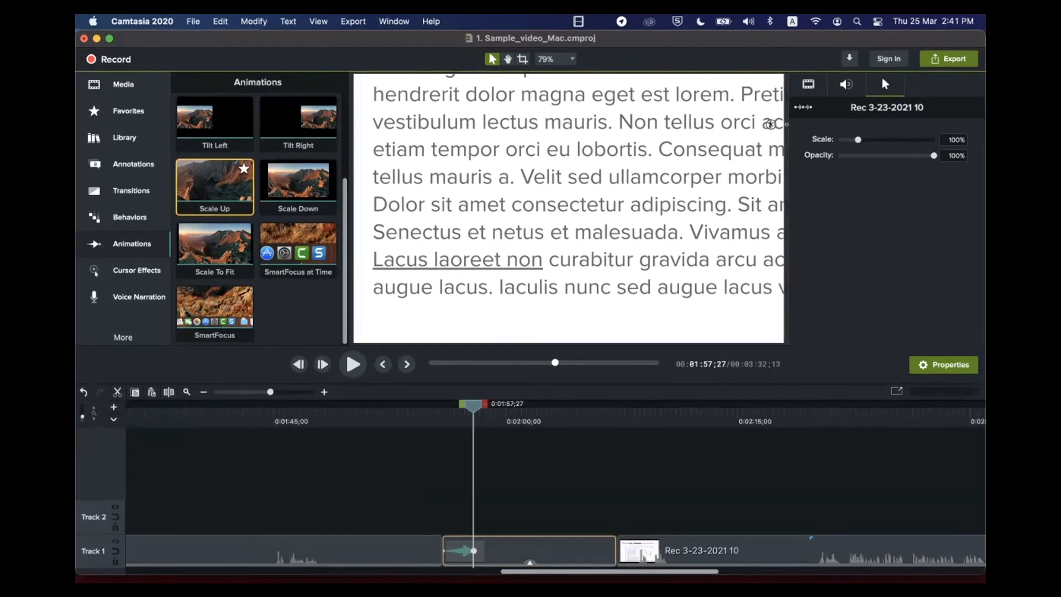
mouse_move(473, 406)
mouse_down()
mouse_move(624, 406)
mouse_move(475, 406)
mouse_up()
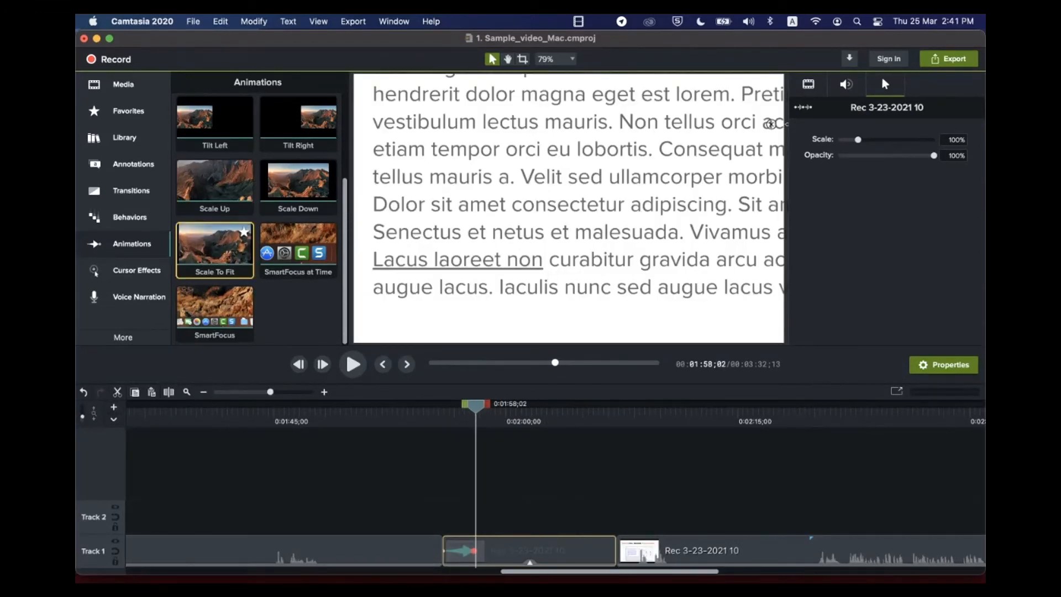
Add a Scale To Fit animation at the end of the middle clip and lengthen it to 0:00:02;00, starting at 0:02:05;04
drag(214, 246, 610, 550)
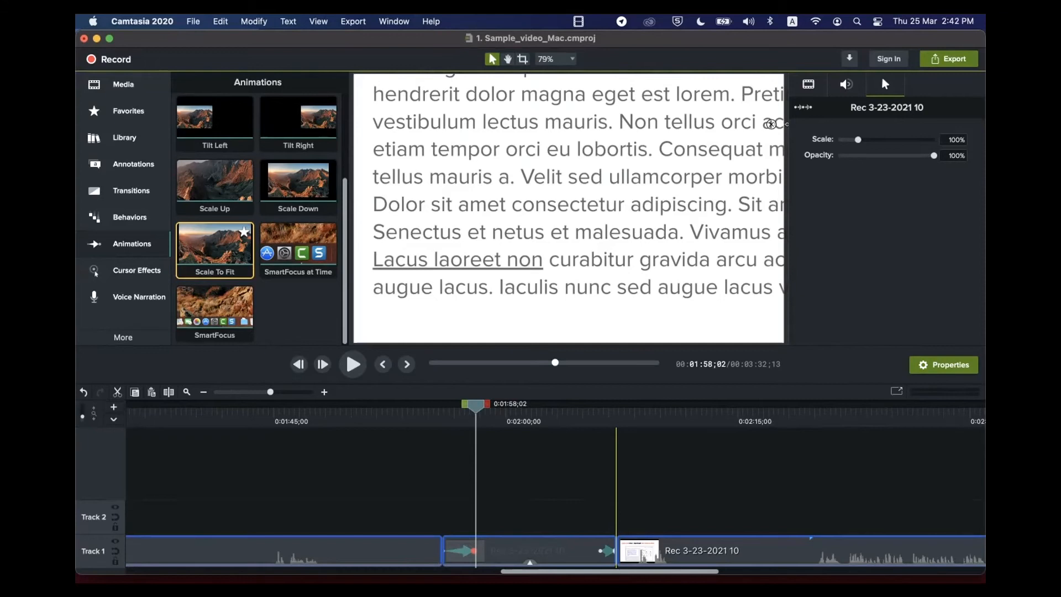
drag(611, 551, 611, 551)
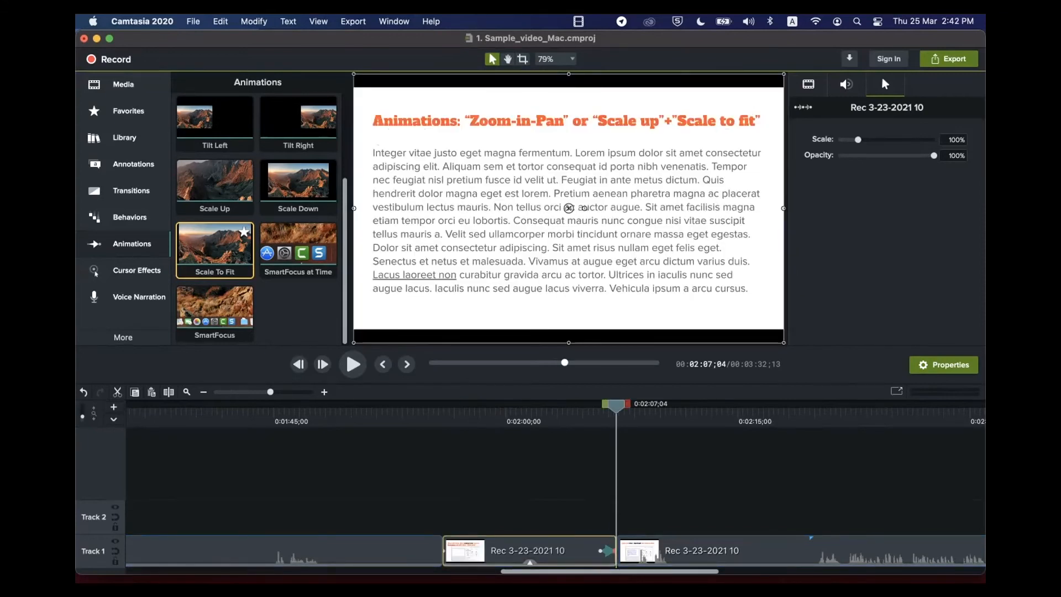
click(608, 550)
drag(612, 551, 612, 550)
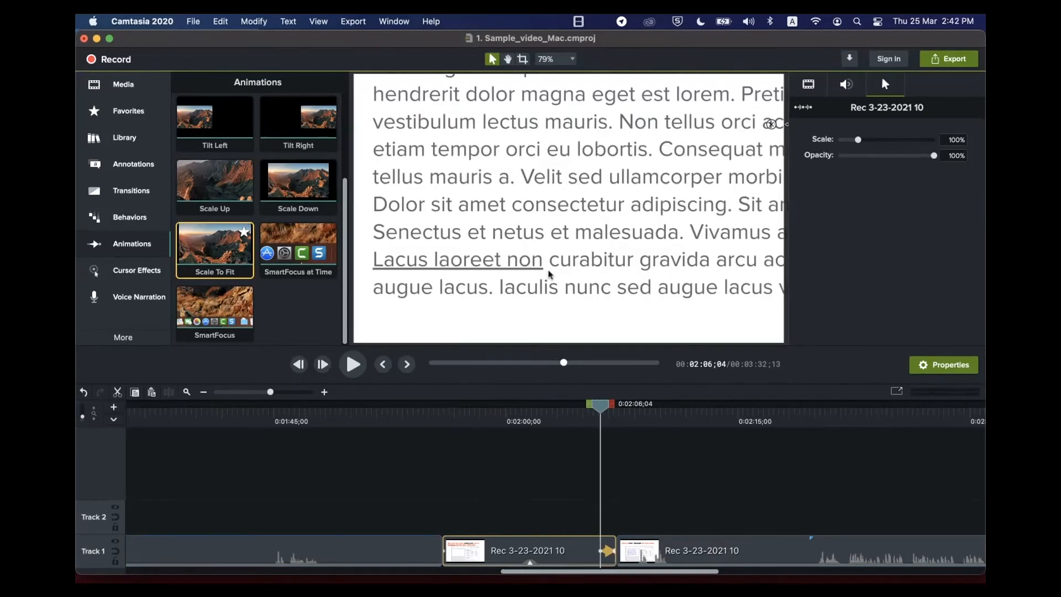
drag(600, 550, 584, 551)
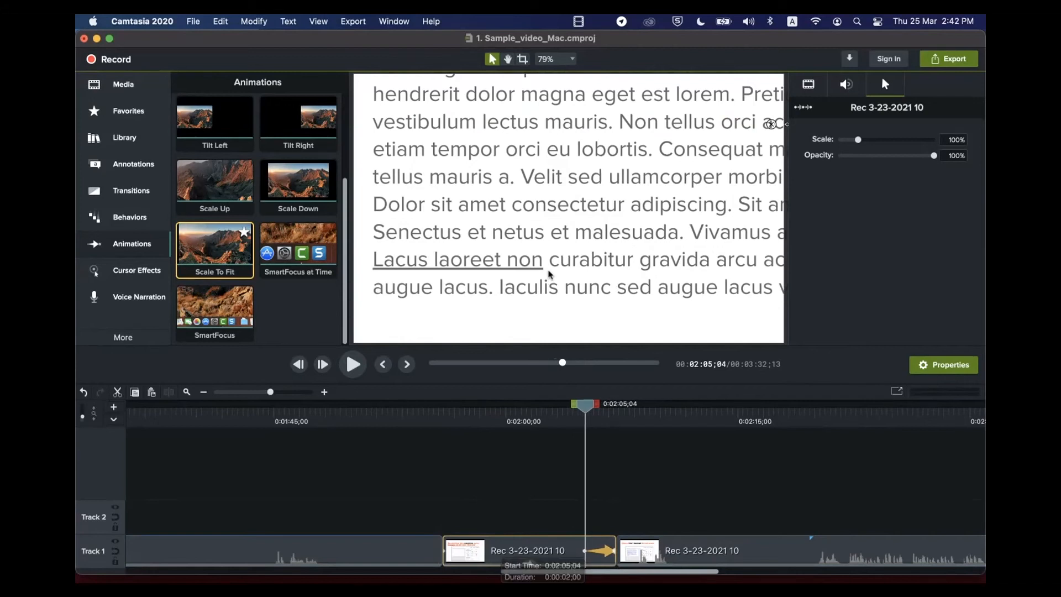
Preview the middle clip's zoom-in and zoom-out from 0:01:56;00, and place the playhead on the Point 4 slide at 0:02:19;24
drag(584, 406, 443, 406)
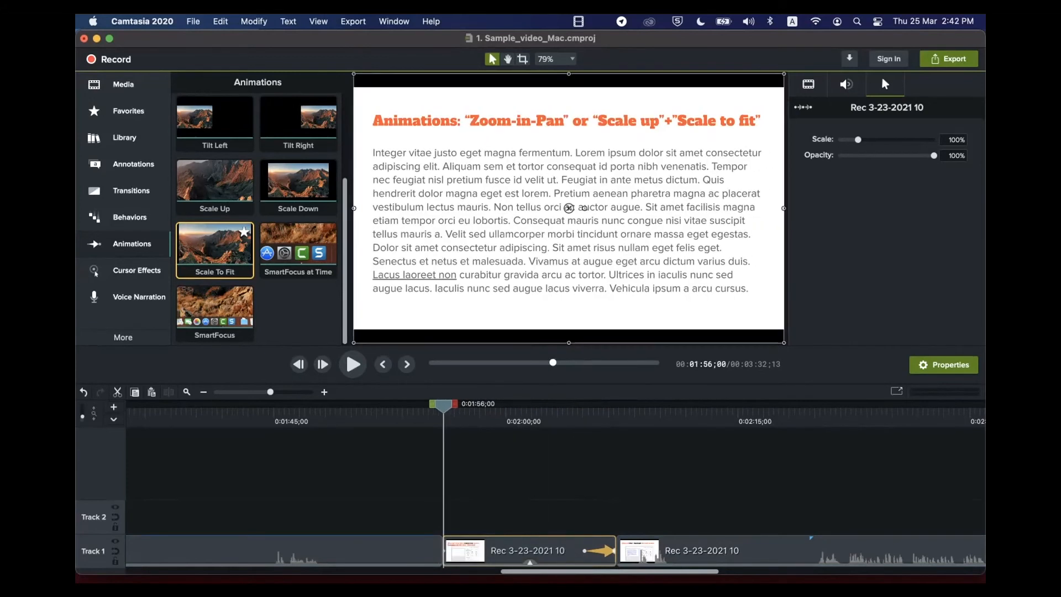
key(space)
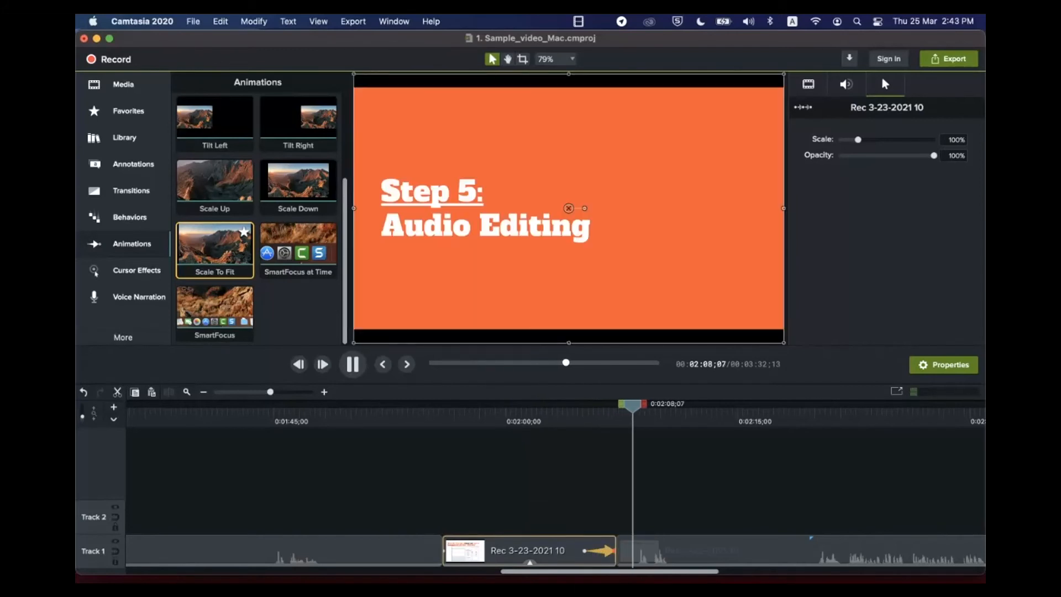
key(space)
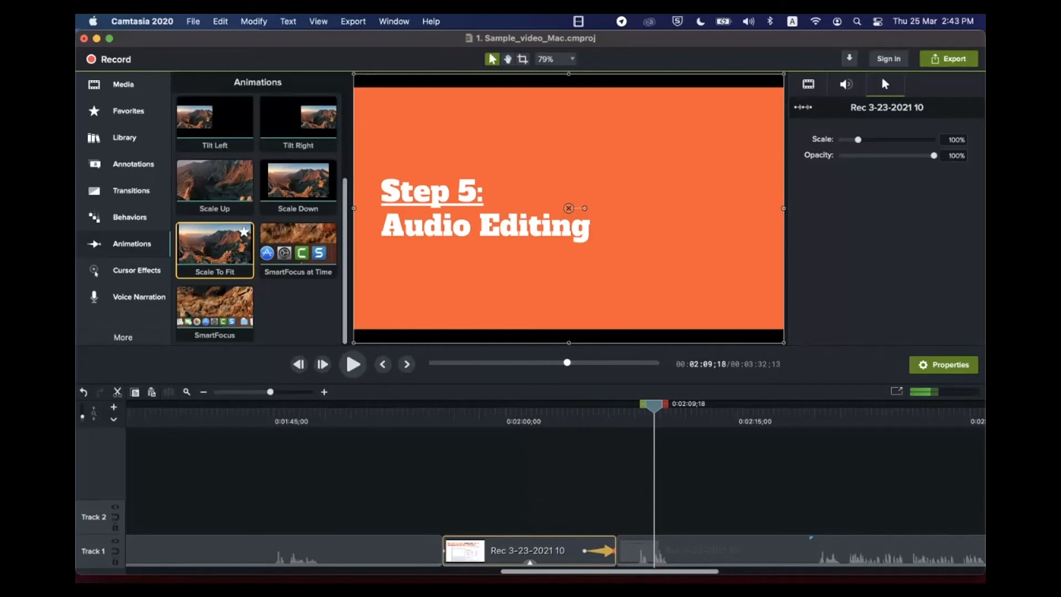
drag(654, 406, 554, 406)
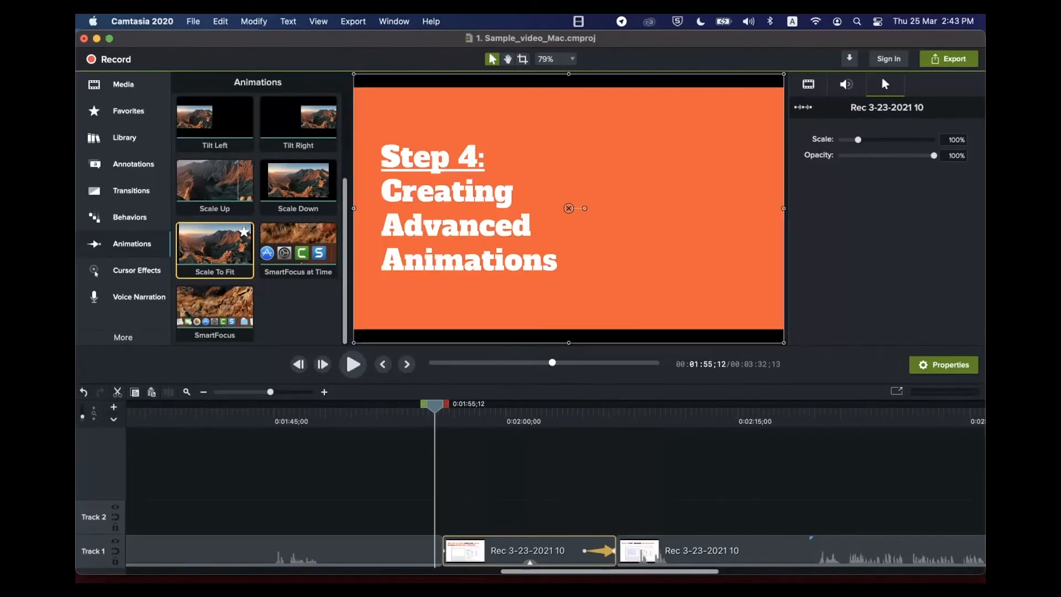
drag(434, 406, 477, 406)
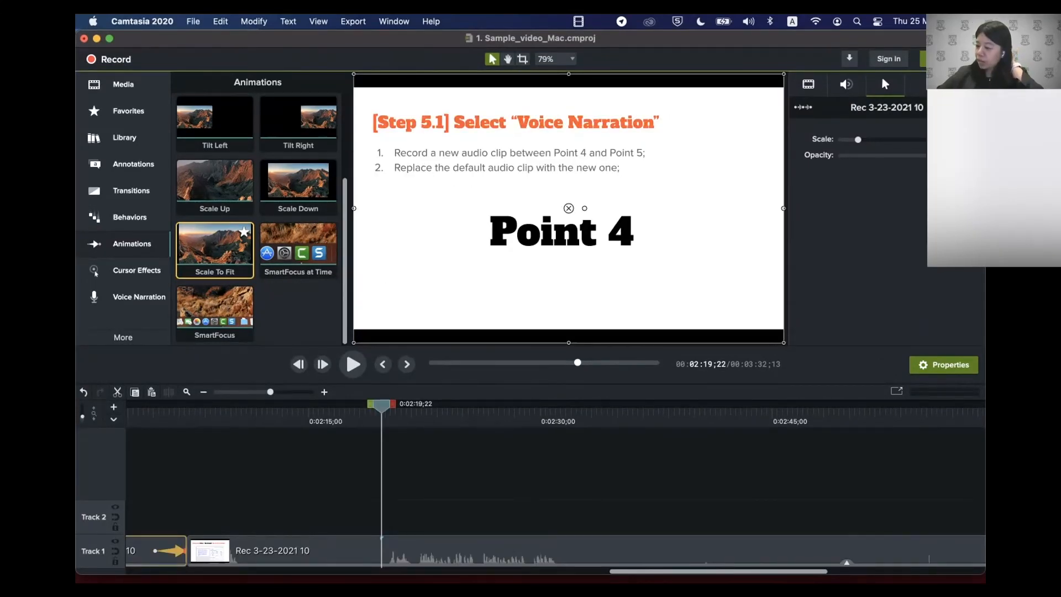
mouse_move(381, 406)
mouse_down()
mouse_move(280, 406)
mouse_move(381, 406)
mouse_up()
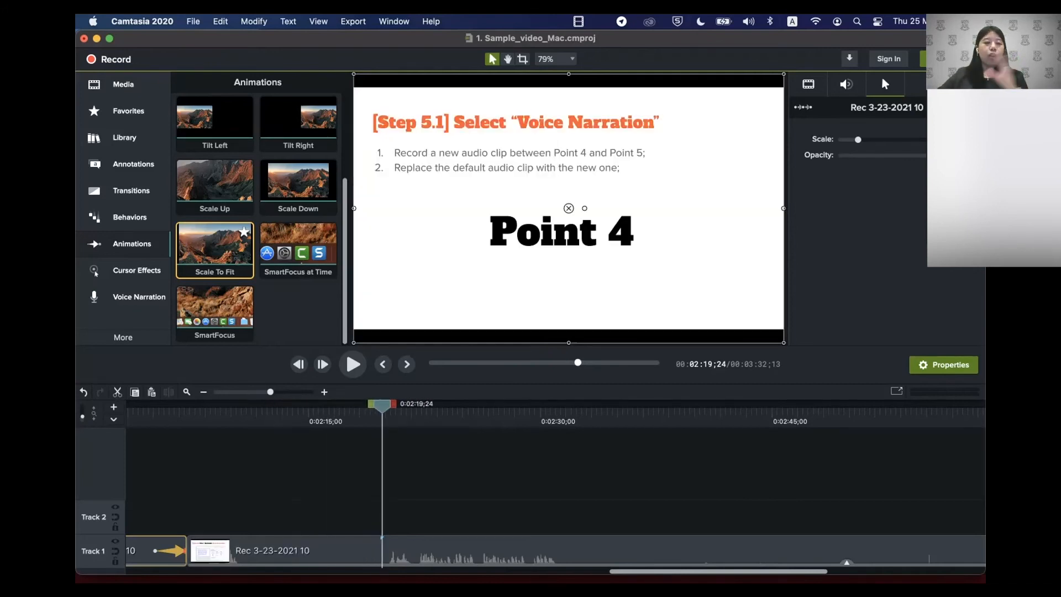
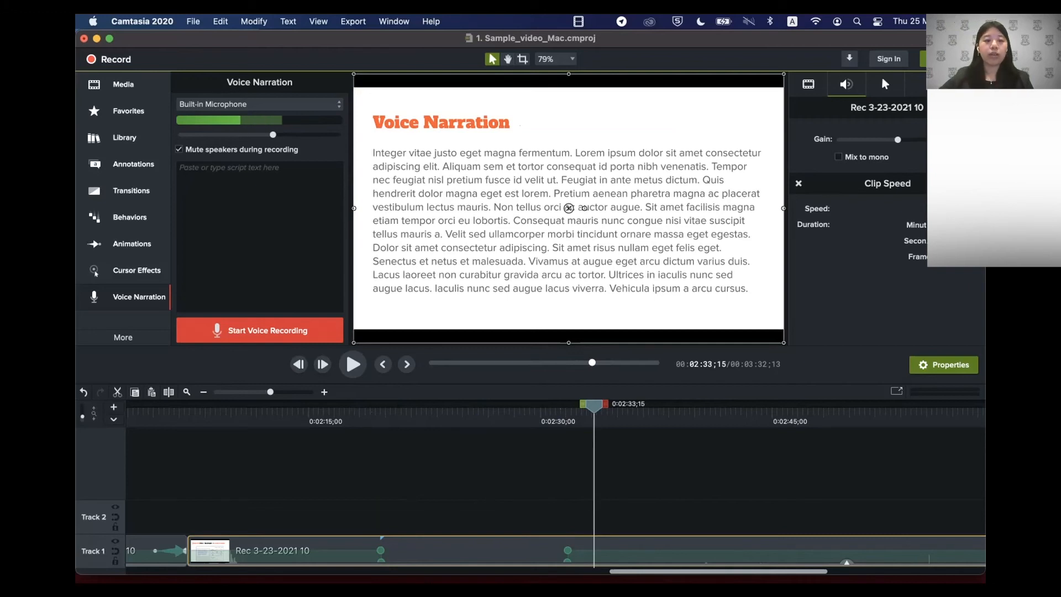
Move the playhead to 0:02:49;21 on the Voice Narration slide and display the Audio Effects collection
key(super+minus)
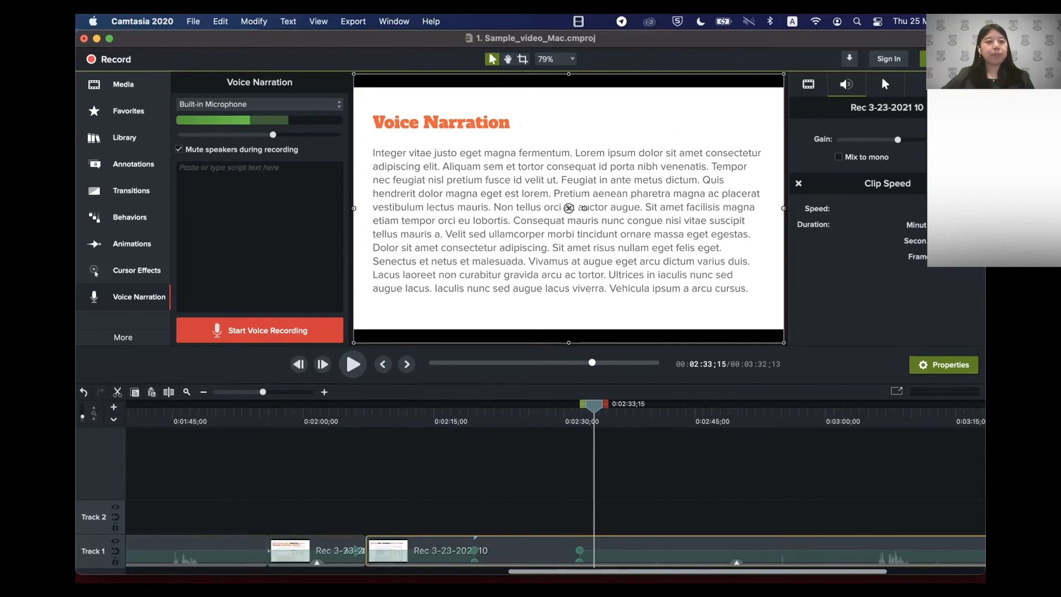
drag(594, 406, 735, 406)
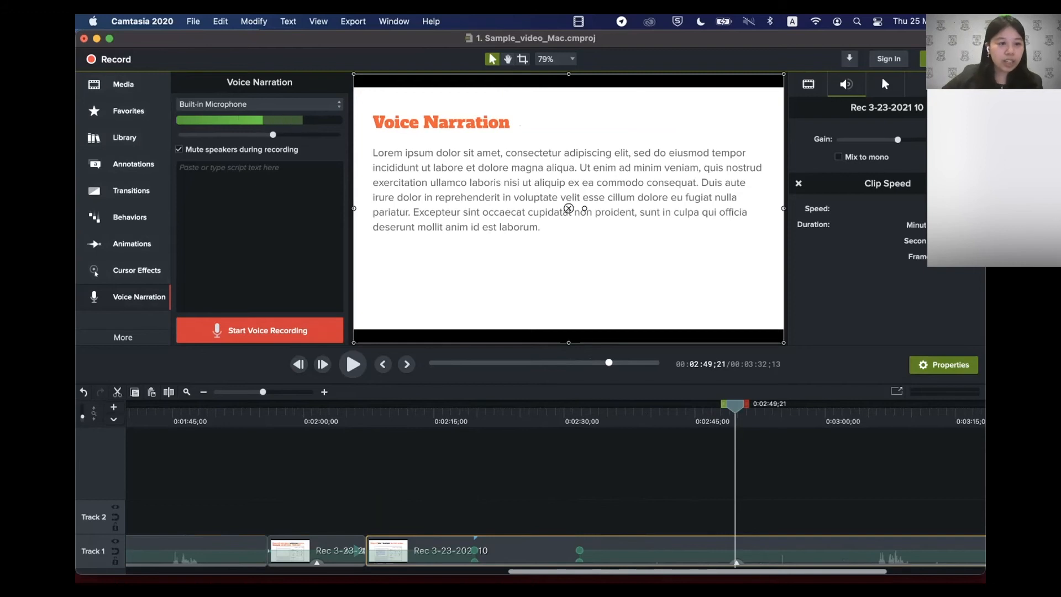
click(122, 337)
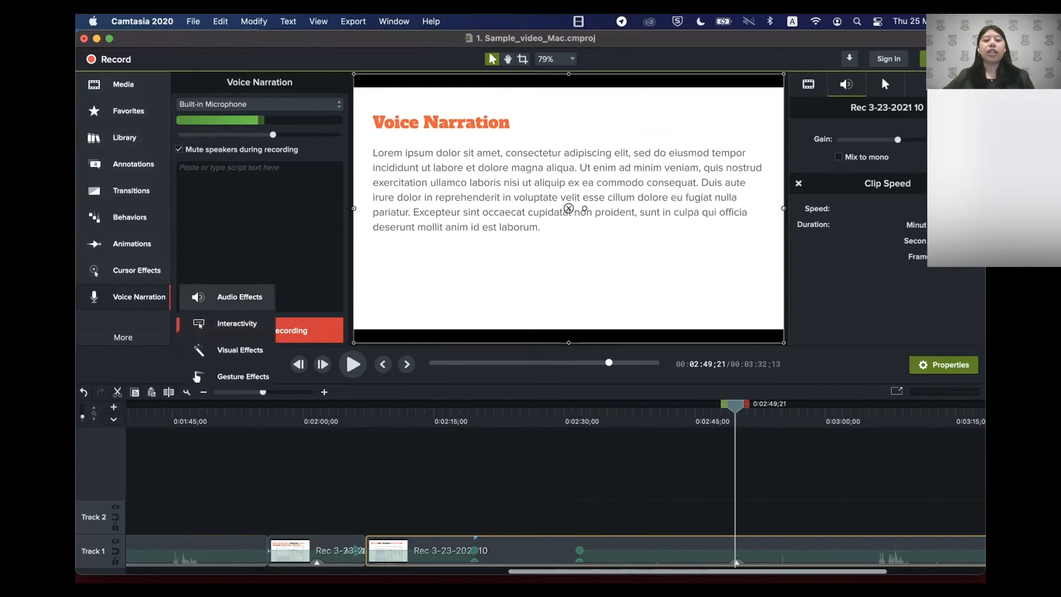
click(235, 296)
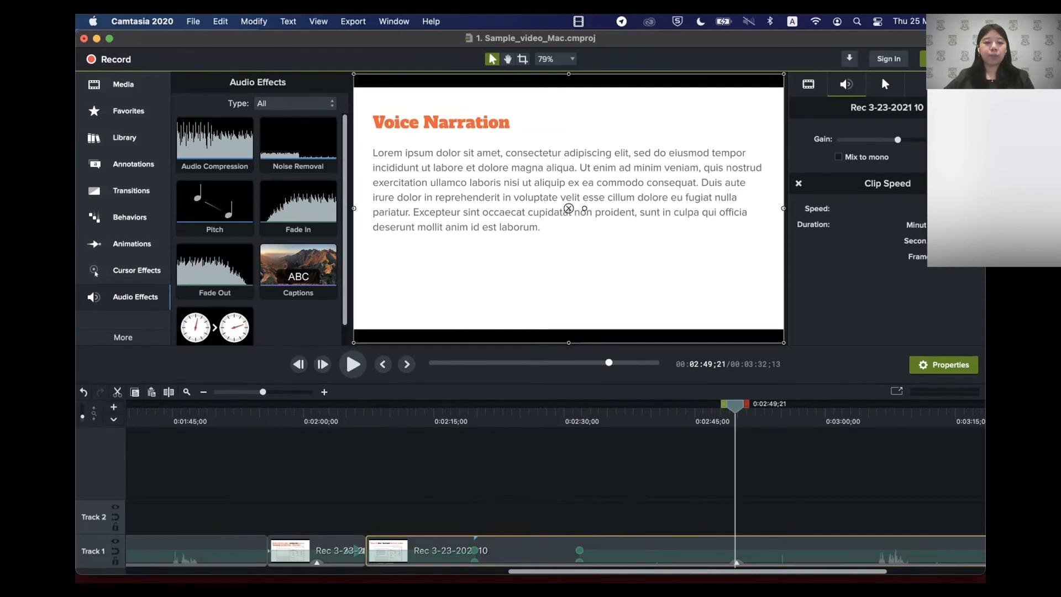
Apply the Fade In audio effect to the first clip on Track 1 and Fade Out to the last clip
key(super+minus)
key(super+minus)
key(super+minus)
key(super+minus)
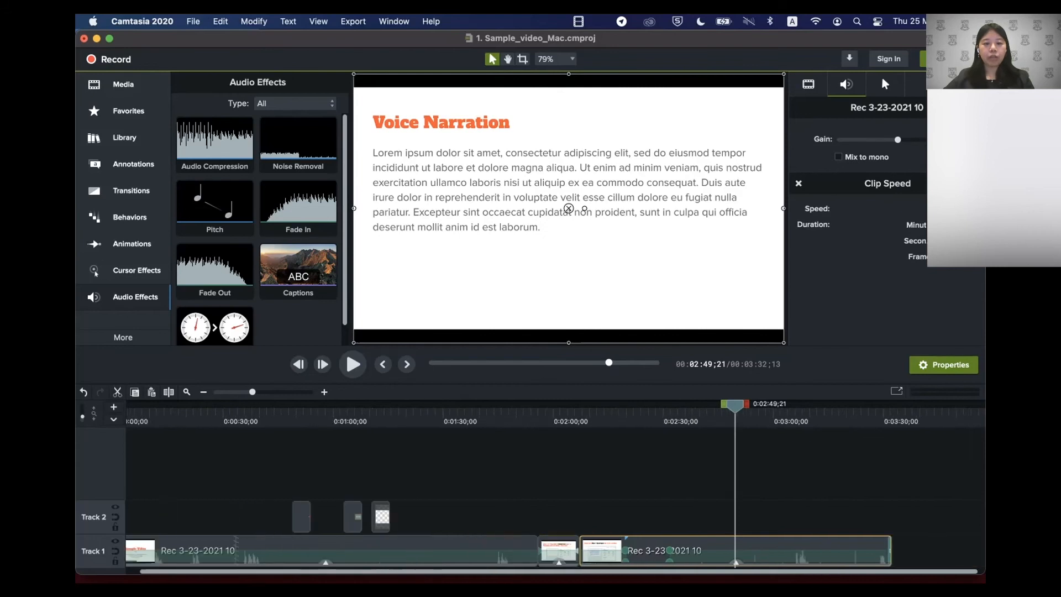
click(400, 412)
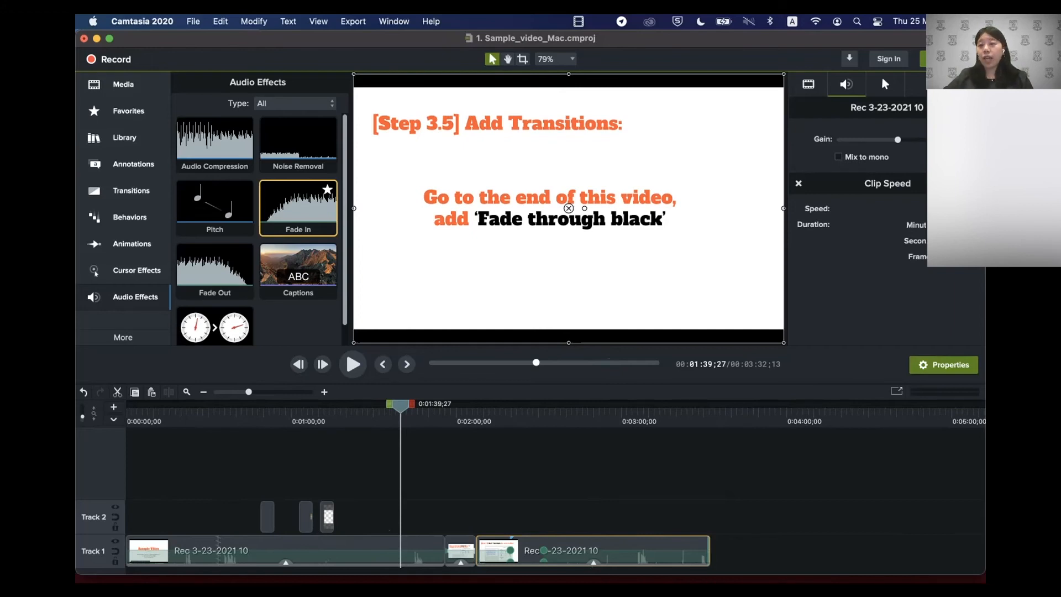
drag(298, 207, 182, 550)
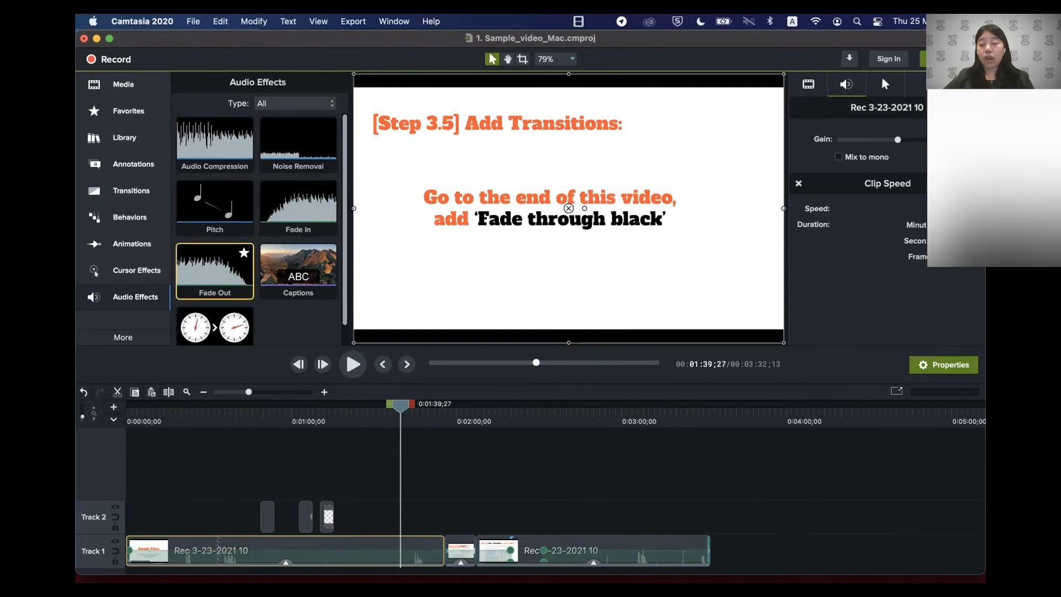
drag(215, 270, 618, 550)
Examine the audio fade-in at the beginning of the first clip, scrubbing the playhead between 0:00:00;00 and about 0:00:01;04
drag(401, 406, 152, 406)
mouse_move(249, 391)
mouse_down()
mouse_move(280, 391)
mouse_move(254, 406)
mouse_up()
scroll(556, 486, left, 5)
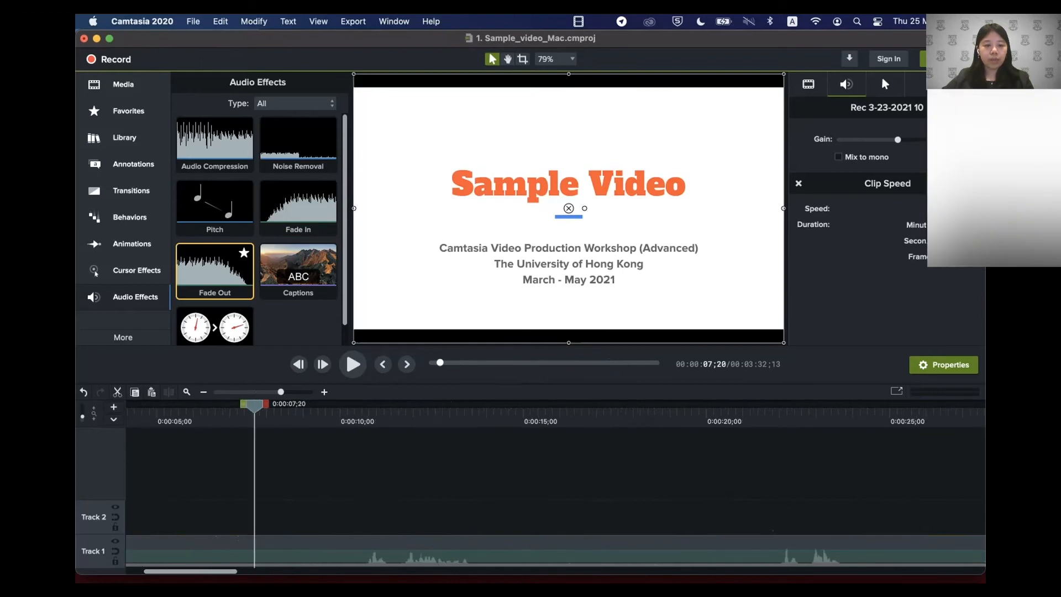
scroll(555, 486, left, 5)
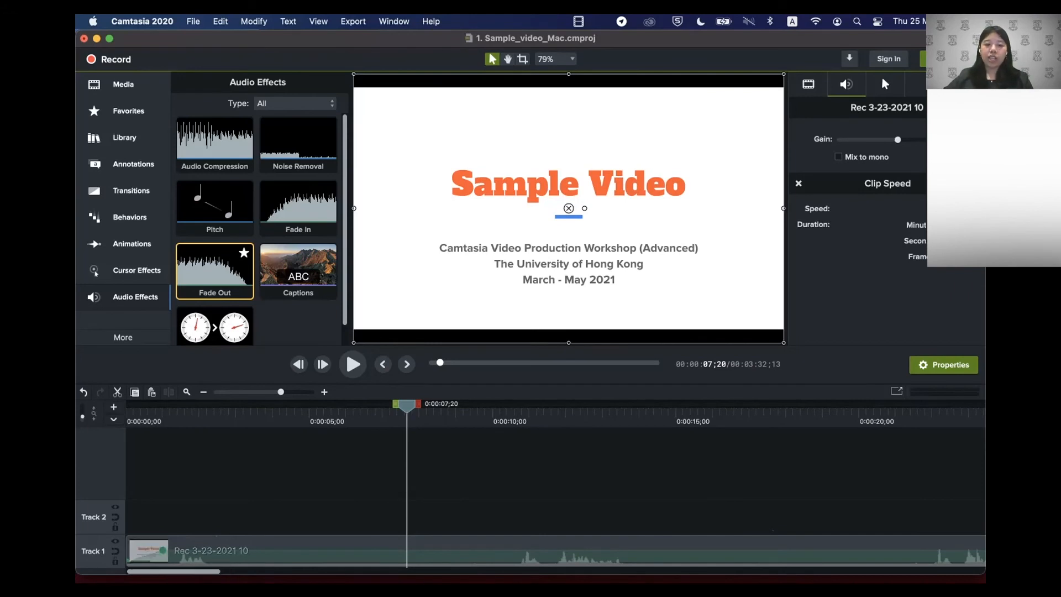
drag(406, 406, 161, 406)
mouse_move(163, 551)
mouse_down()
mouse_move(253, 549)
mouse_move(162, 550)
mouse_up()
mouse_move(160, 406)
mouse_down()
mouse_move(126, 406)
mouse_move(169, 406)
mouse_up()
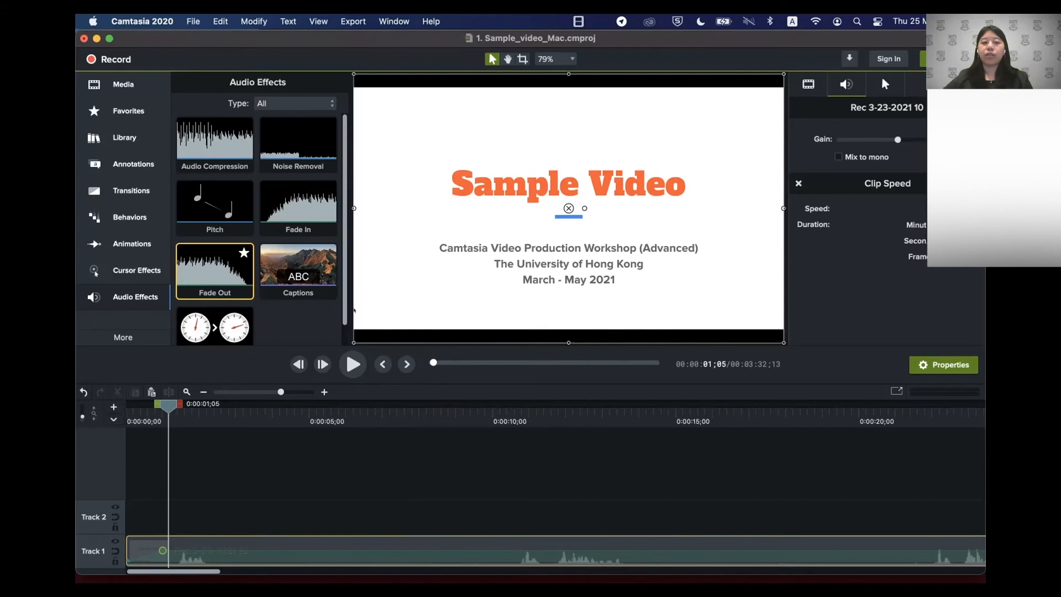
key(Home)
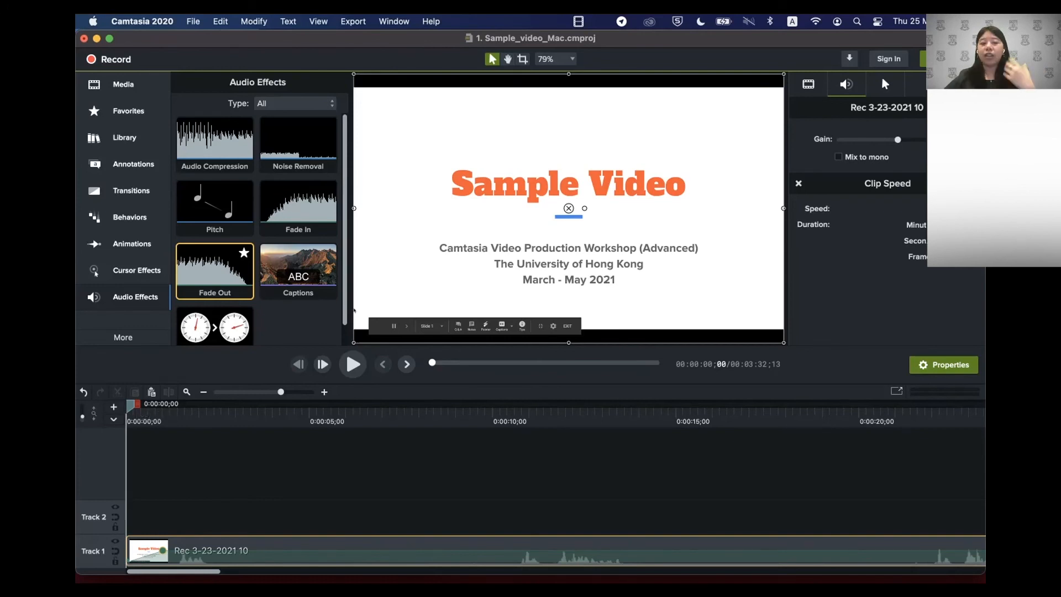
drag(129, 406, 168, 406)
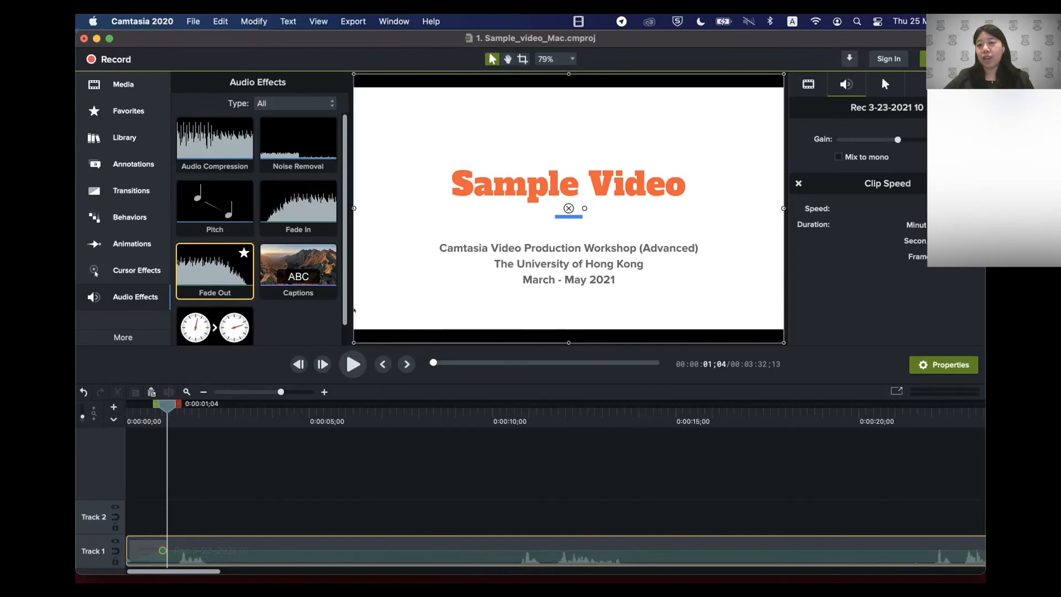
Apply Noise Removal to the first clip on Track 1 and remove its Clip Speed effect
drag(280, 391, 265, 392)
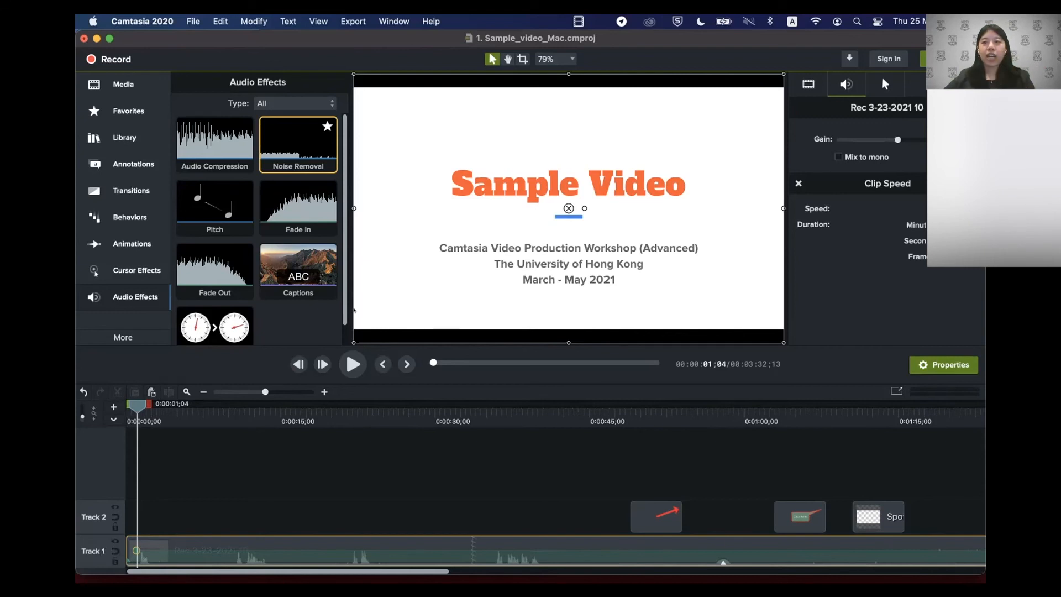
drag(298, 143, 354, 551)
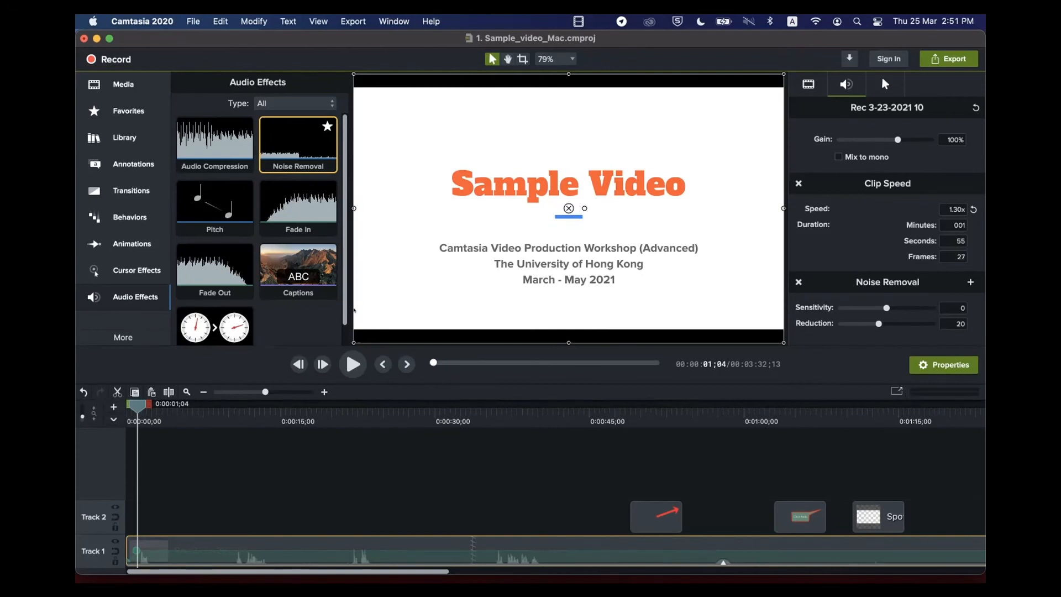
key(super+z)
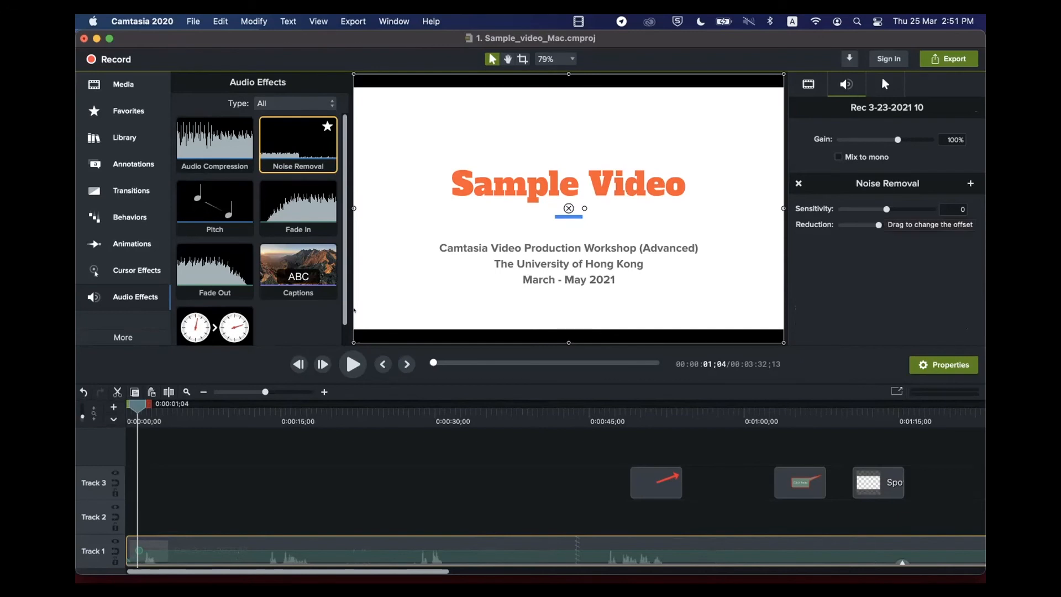
Set the Noise Removal sensitivity to 4 and adjust its reduction to 31, down to 29 and slightly lower
drag(886, 209, 895, 209)
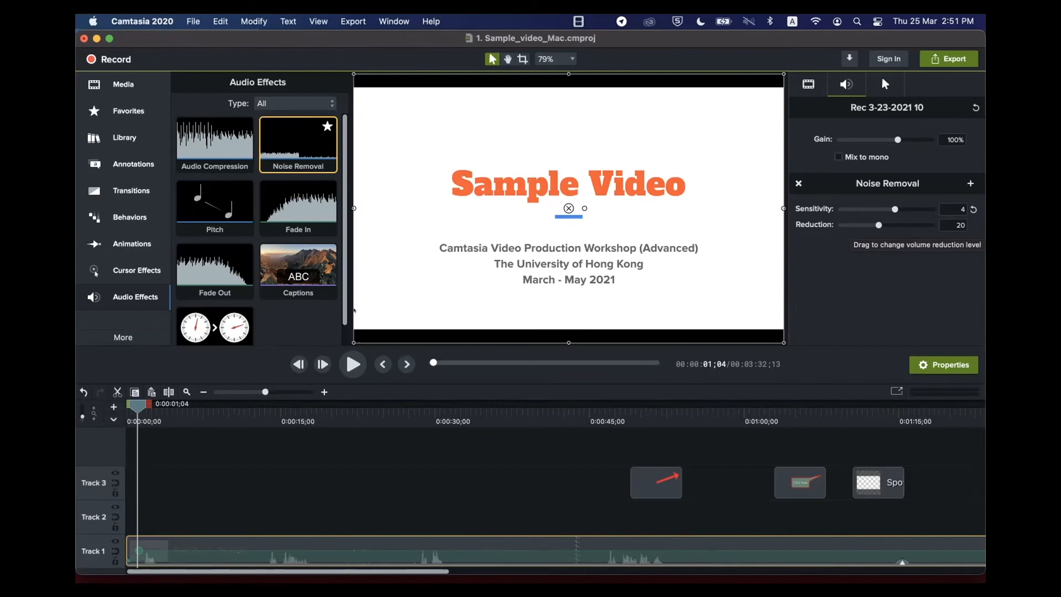
drag(878, 225, 899, 225)
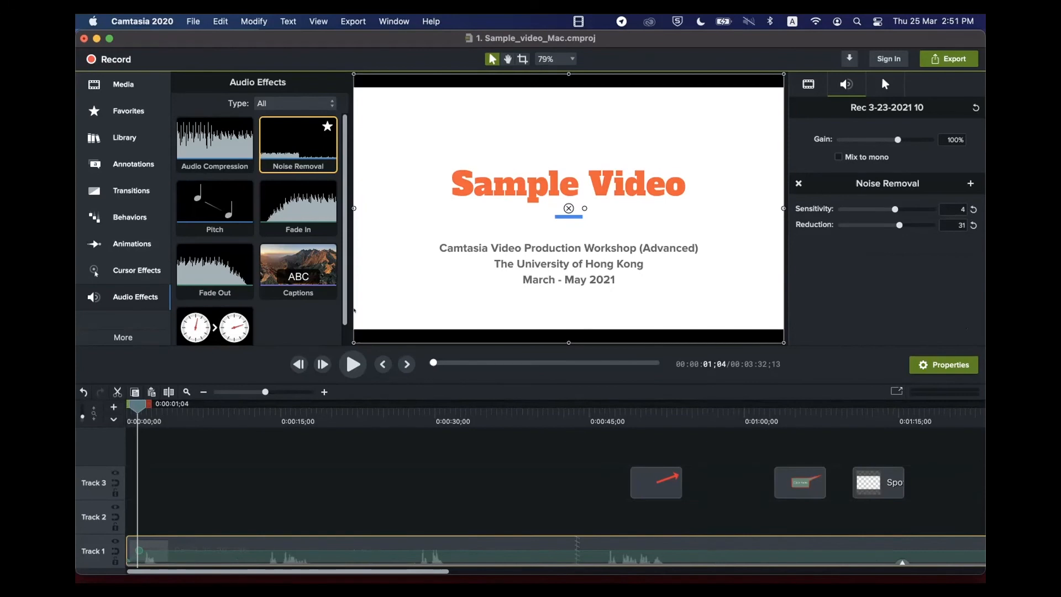
drag(898, 224, 896, 225)
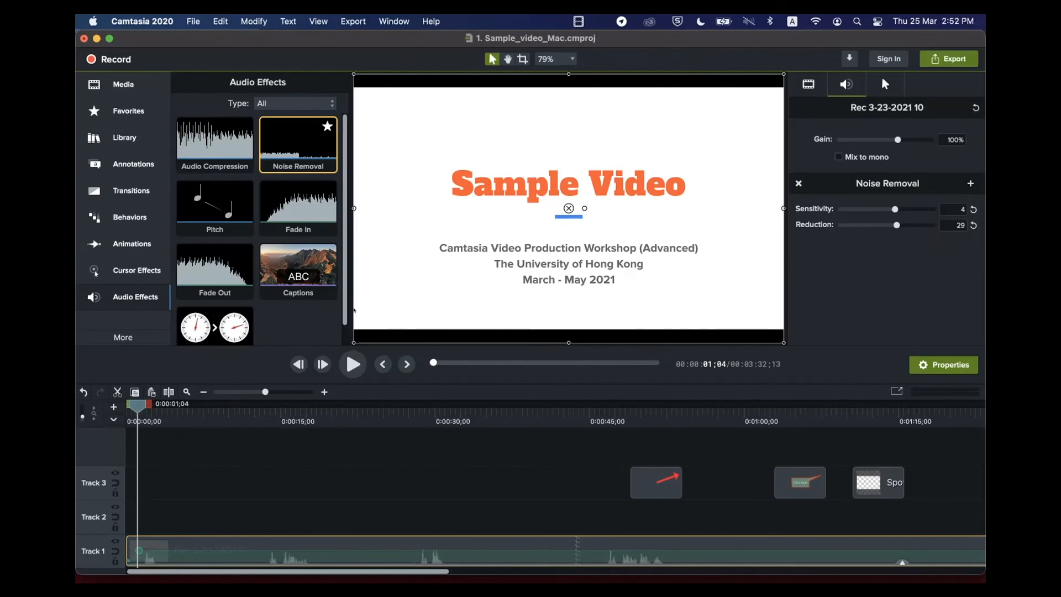
drag(896, 225, 887, 225)
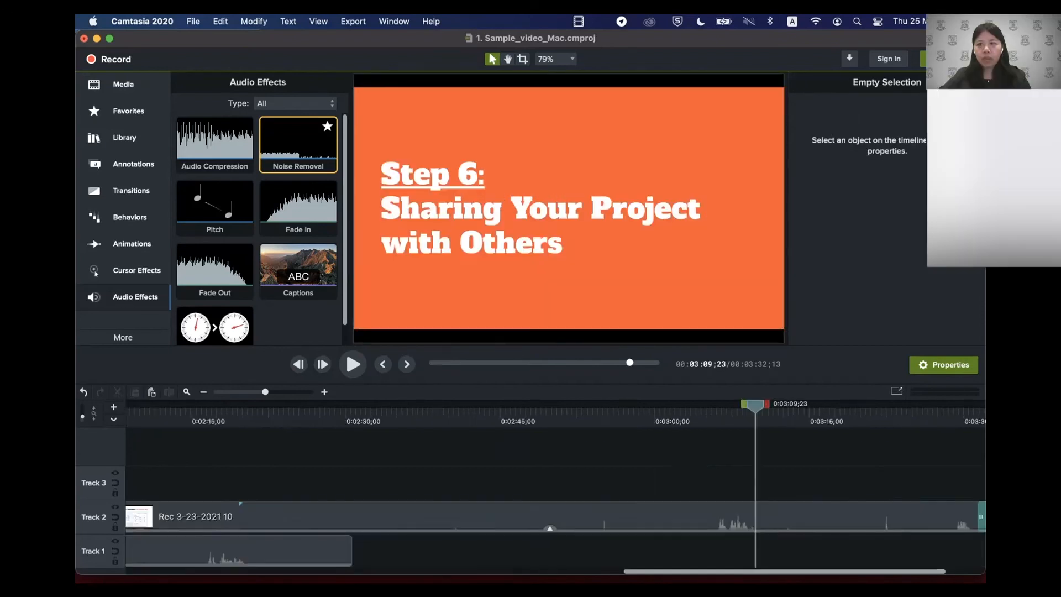
Switch to the Finder window of the Mac folder that contains the sample project file
key(ctrl+Up)
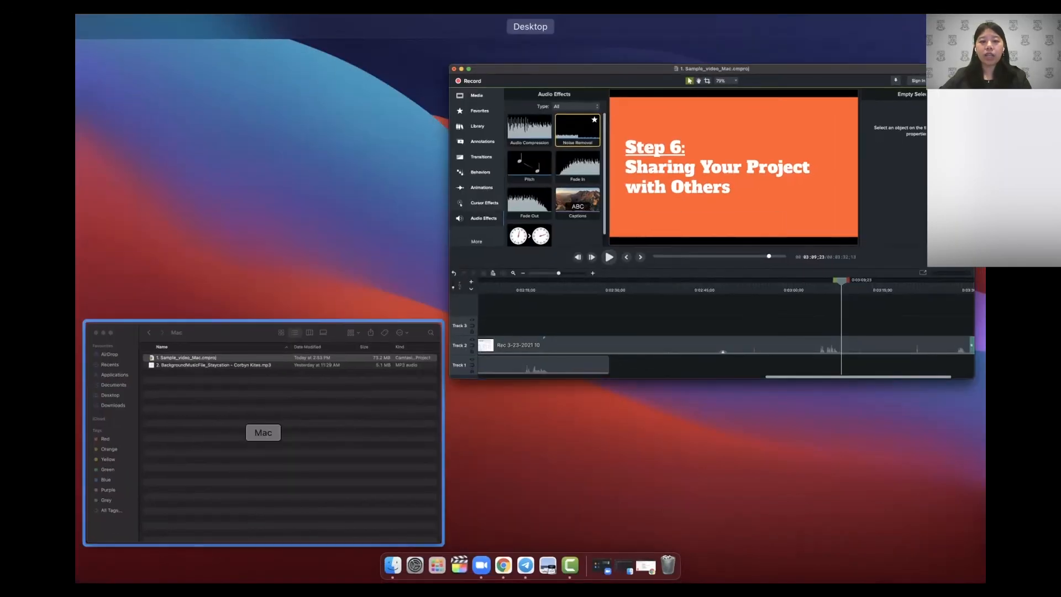
click(263, 432)
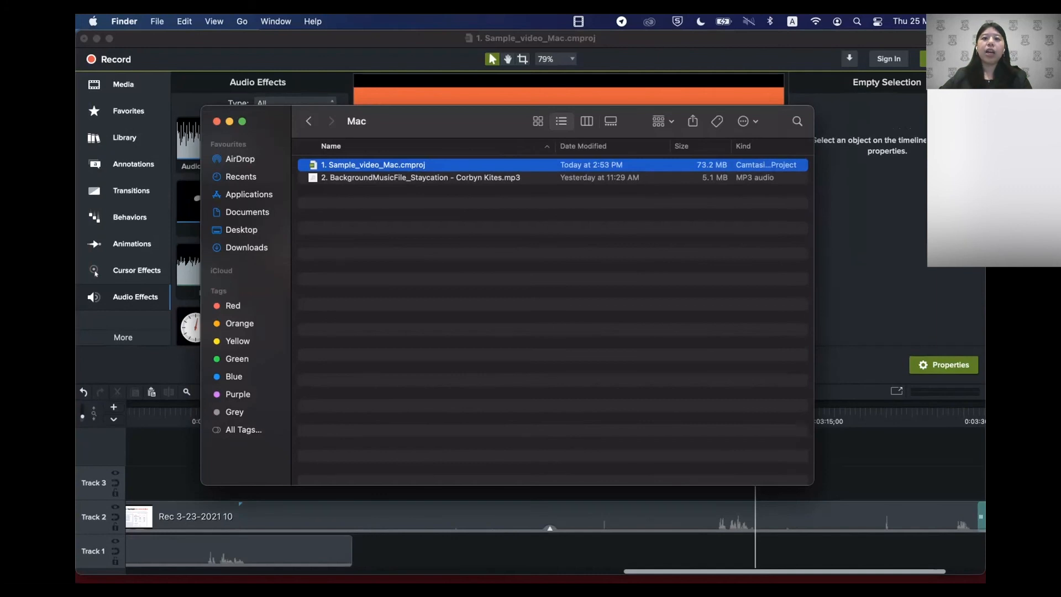
Switch back to Camtasia and import "2. BackgroundMusicFile_Staycation - Corbyn Kites.mp3" from the Advanced > Mac folder into the media bin
key(super+Tab)
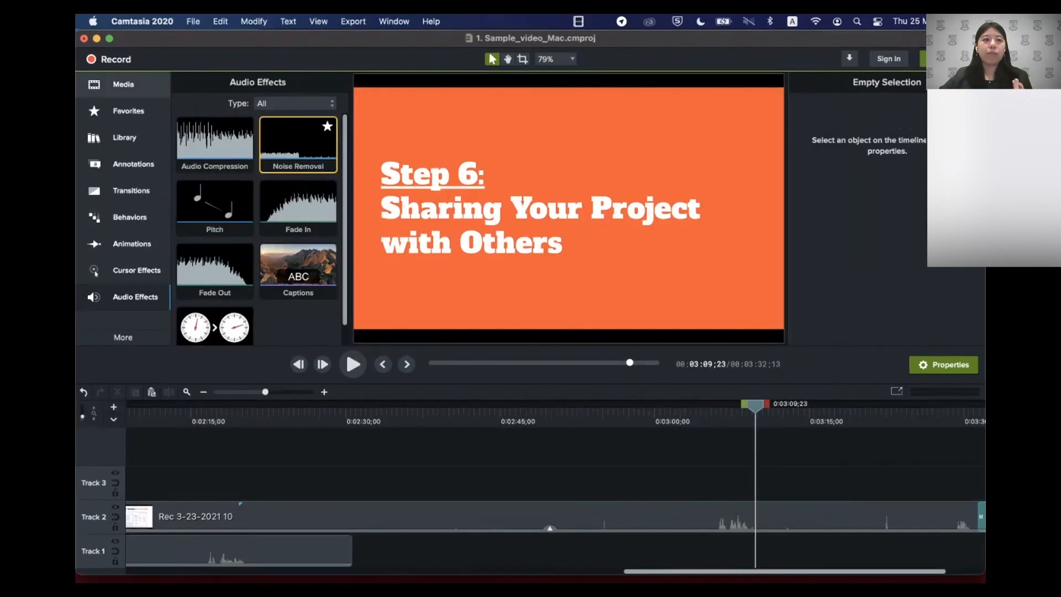
click(114, 84)
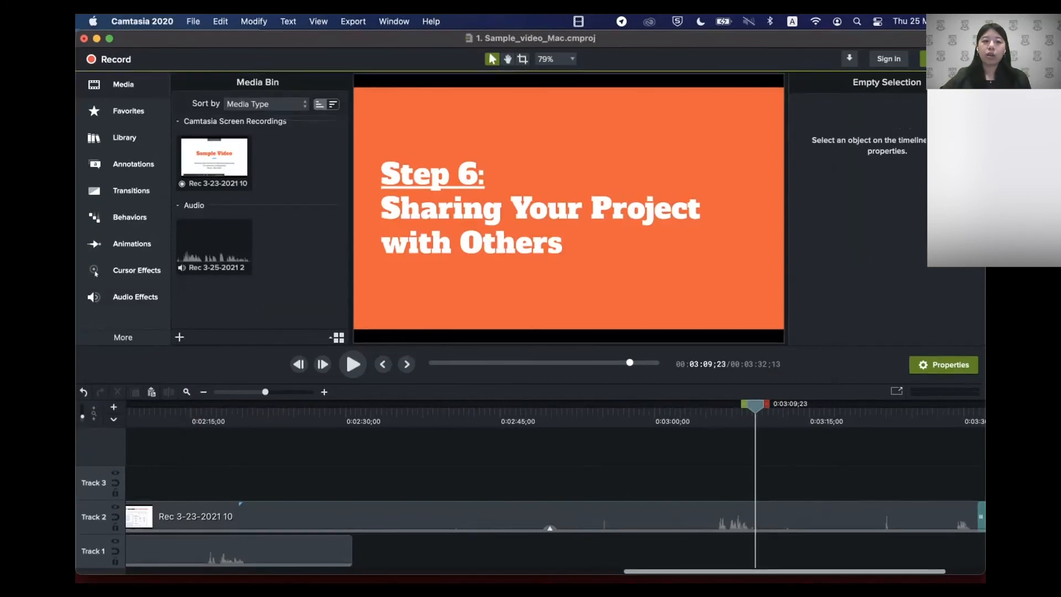
click(180, 336)
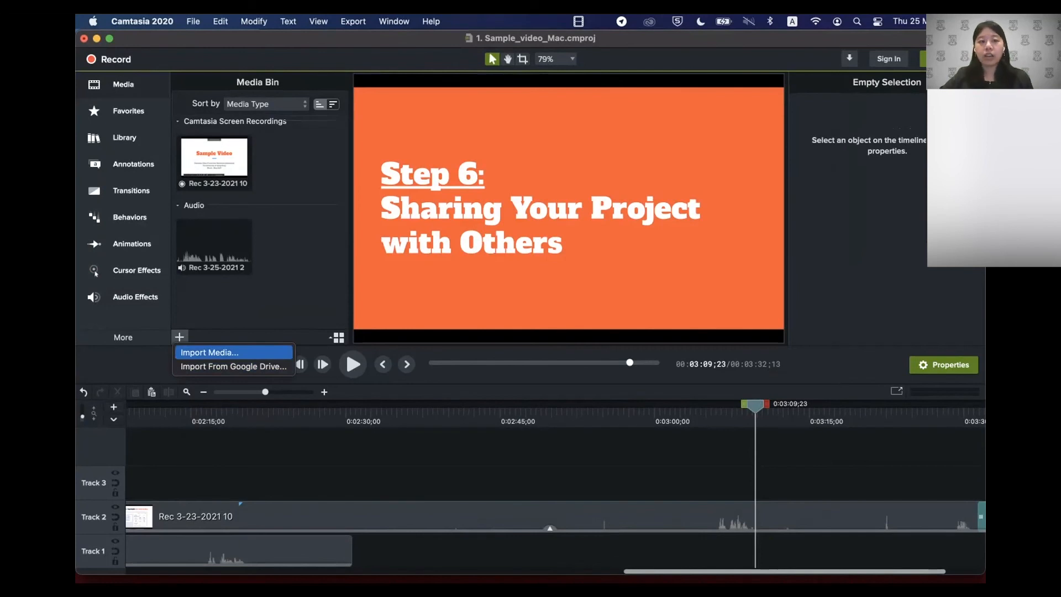
click(210, 353)
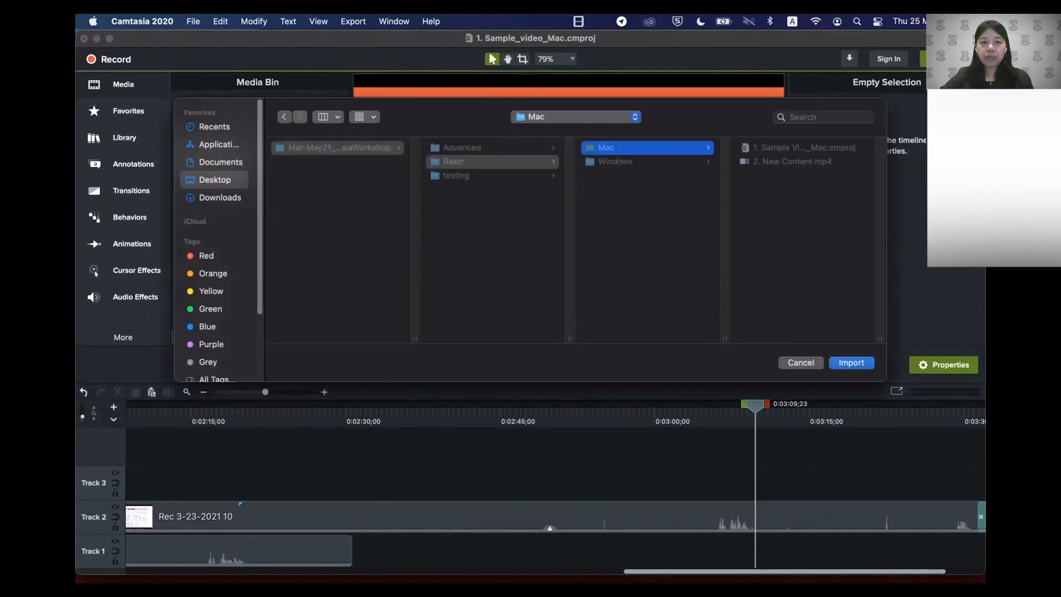
click(792, 162)
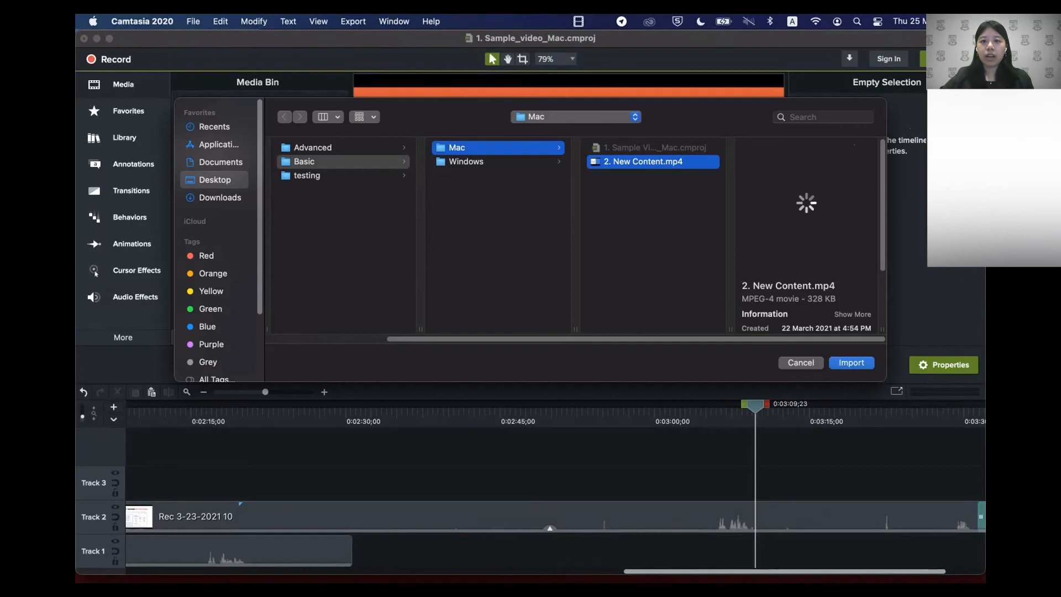
click(313, 147)
click(456, 147)
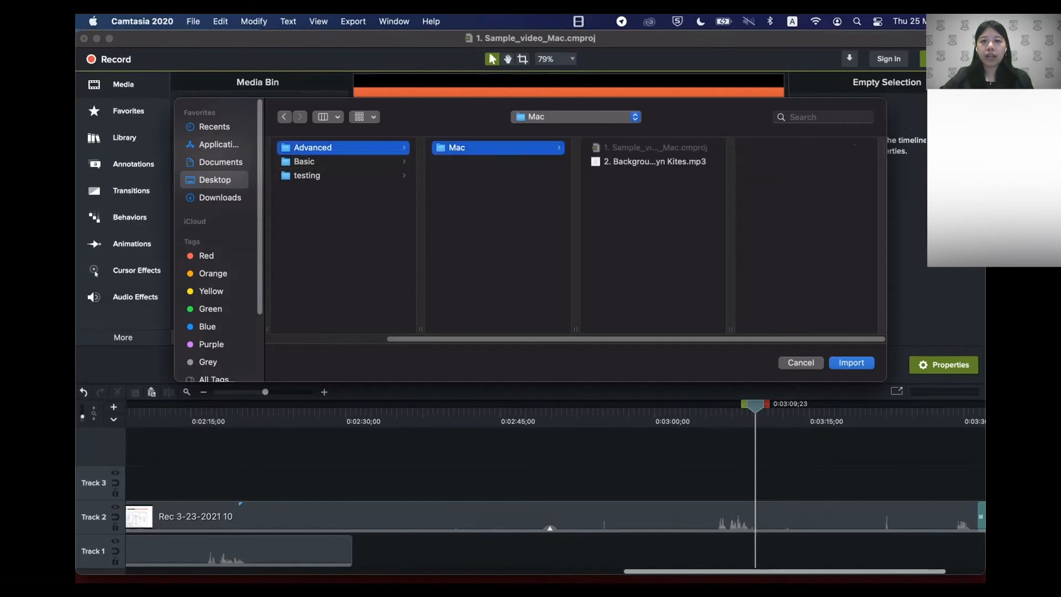
click(654, 161)
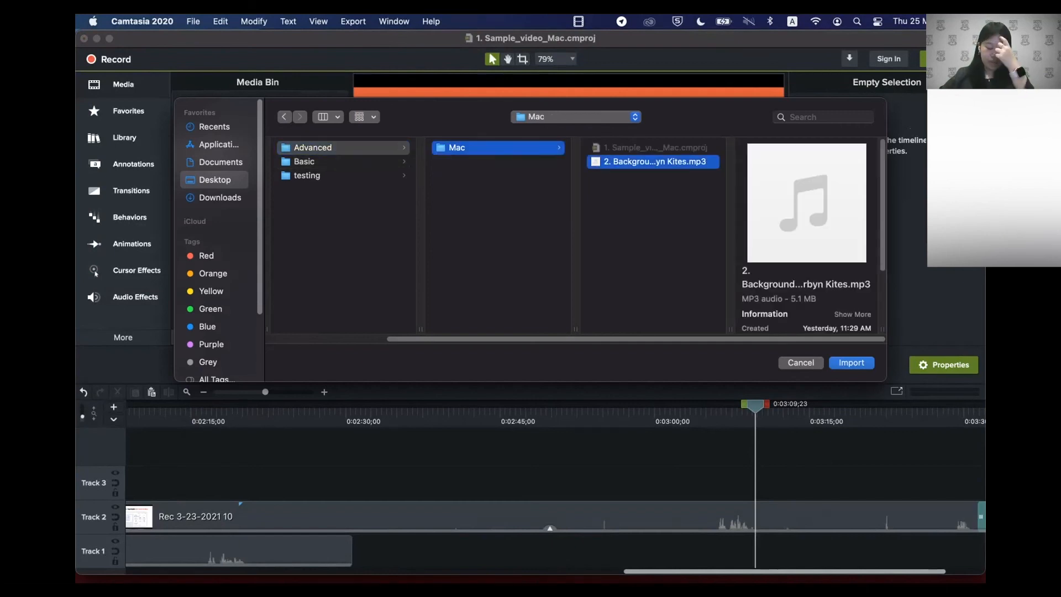
click(851, 363)
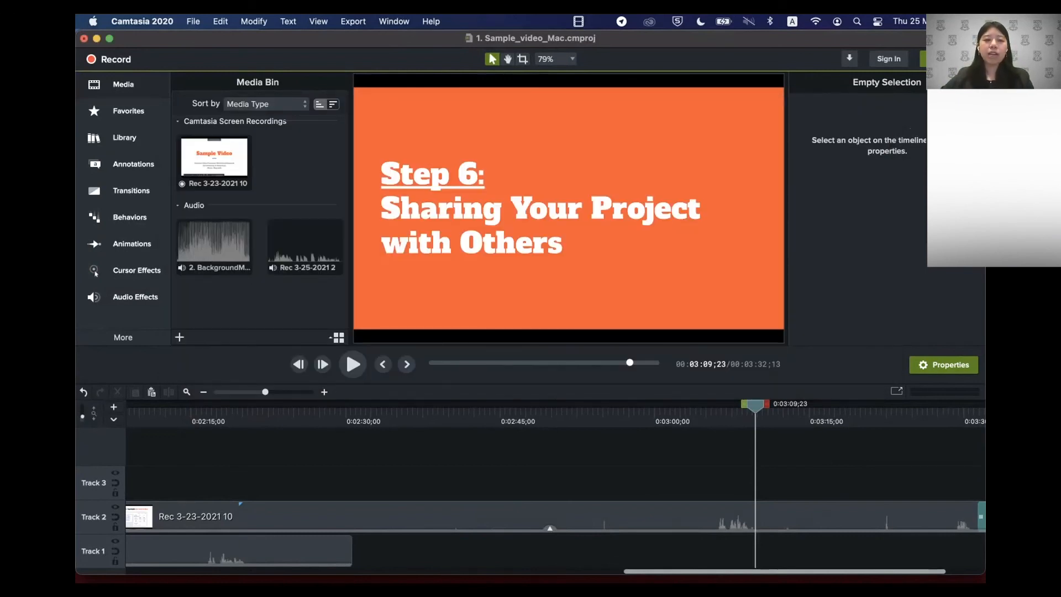
Place the background music on a new Track 4 above the other clips, starting at 0:00:00;00
drag(214, 243, 133, 482)
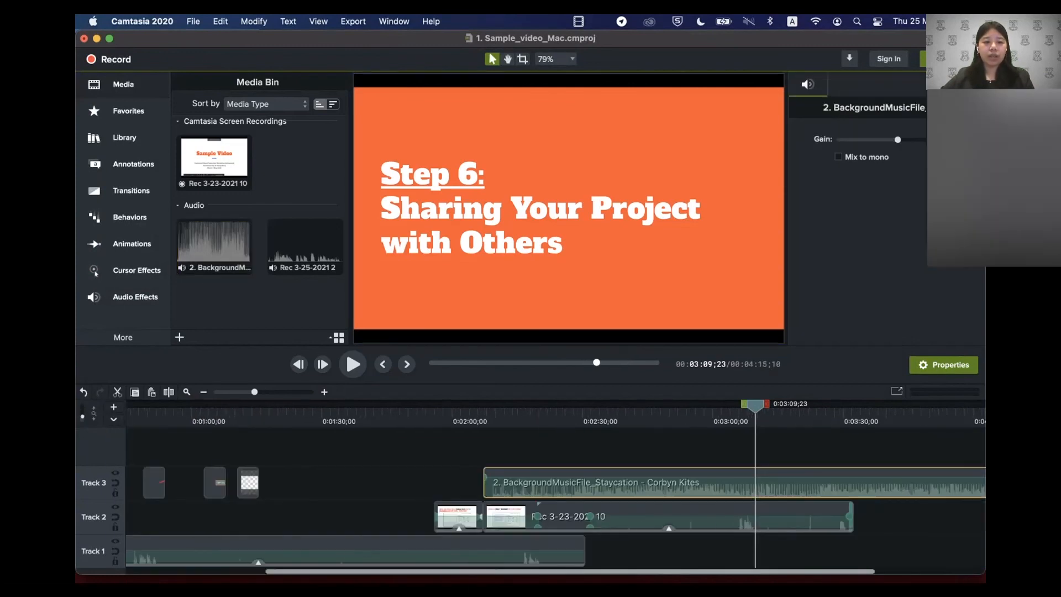
drag(685, 482, 282, 448)
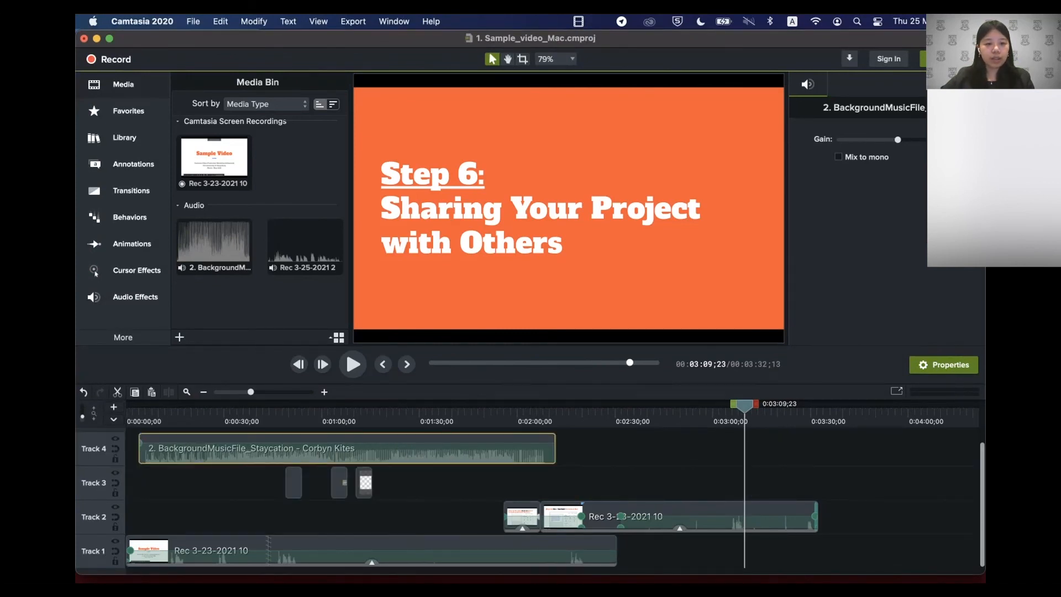
key(super+minus)
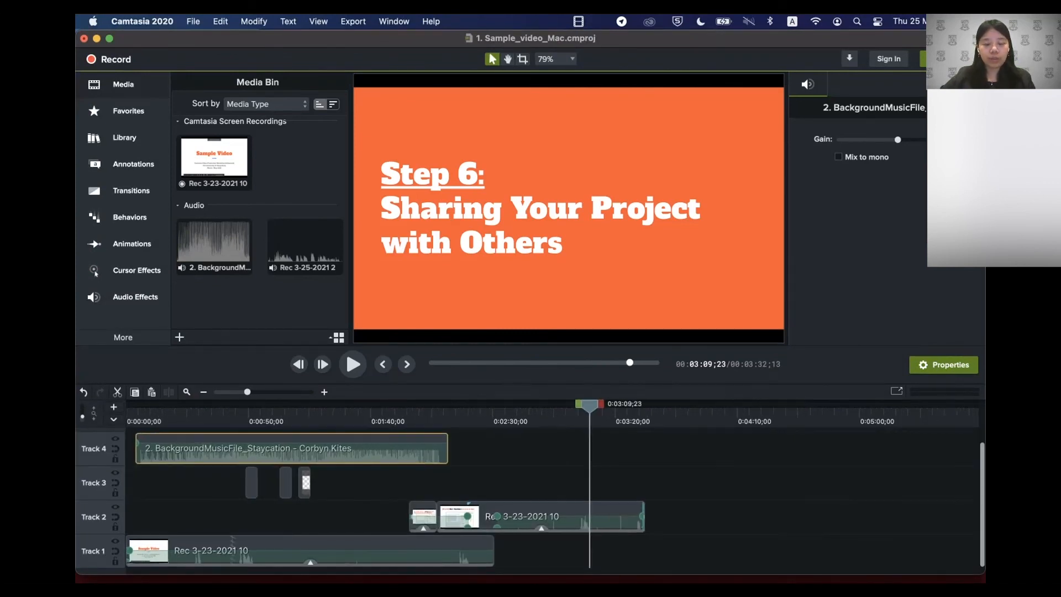
drag(283, 448, 272, 448)
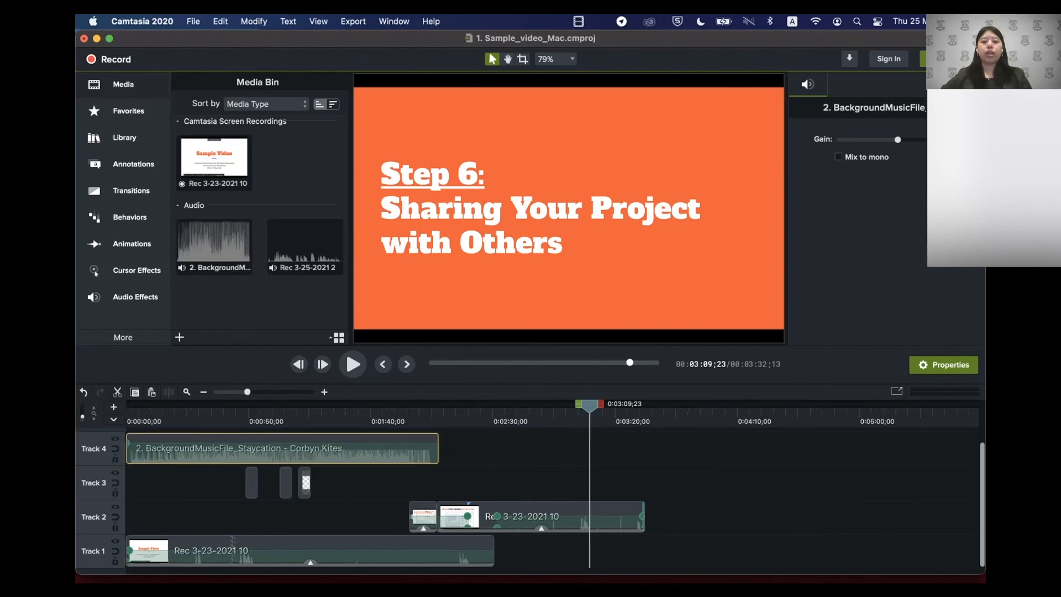
Return the playhead to 0:00:00;00 and lower the Track 4 background music's volume to a faint level
drag(589, 406, 126, 406)
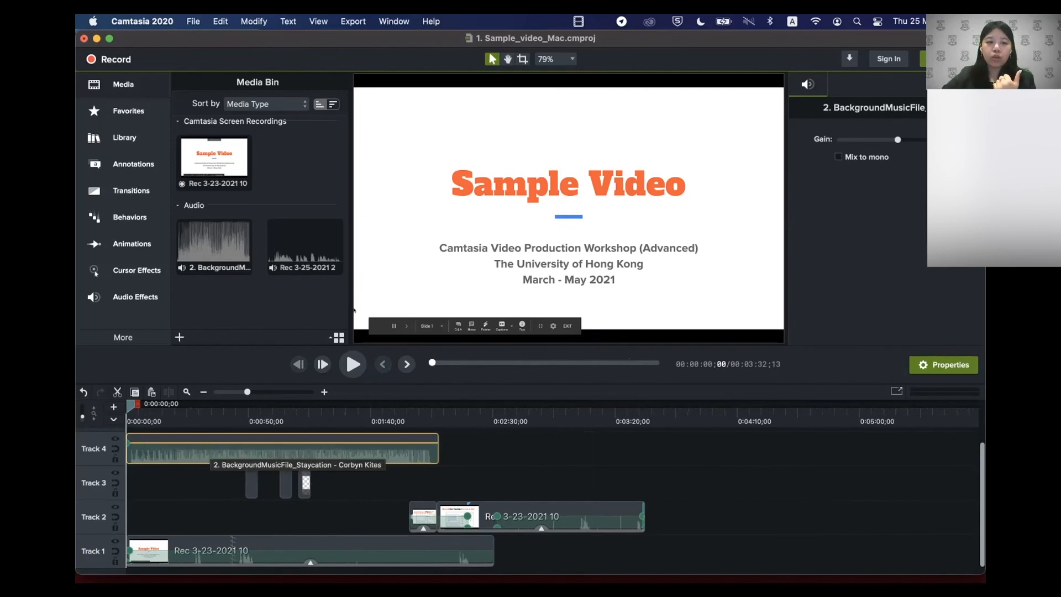
drag(298, 437, 299, 454)
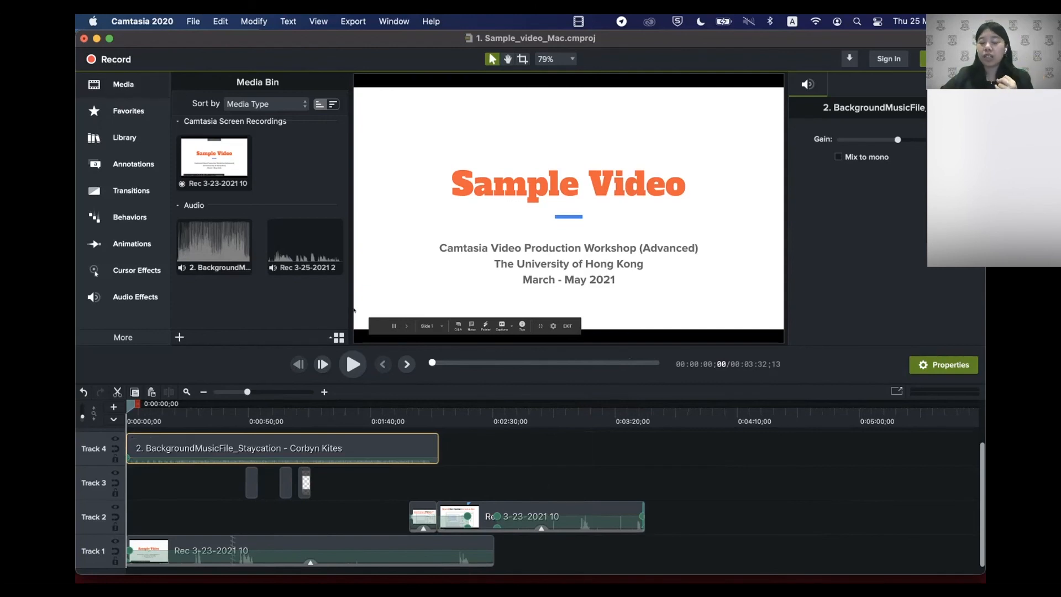
drag(299, 458, 298, 456)
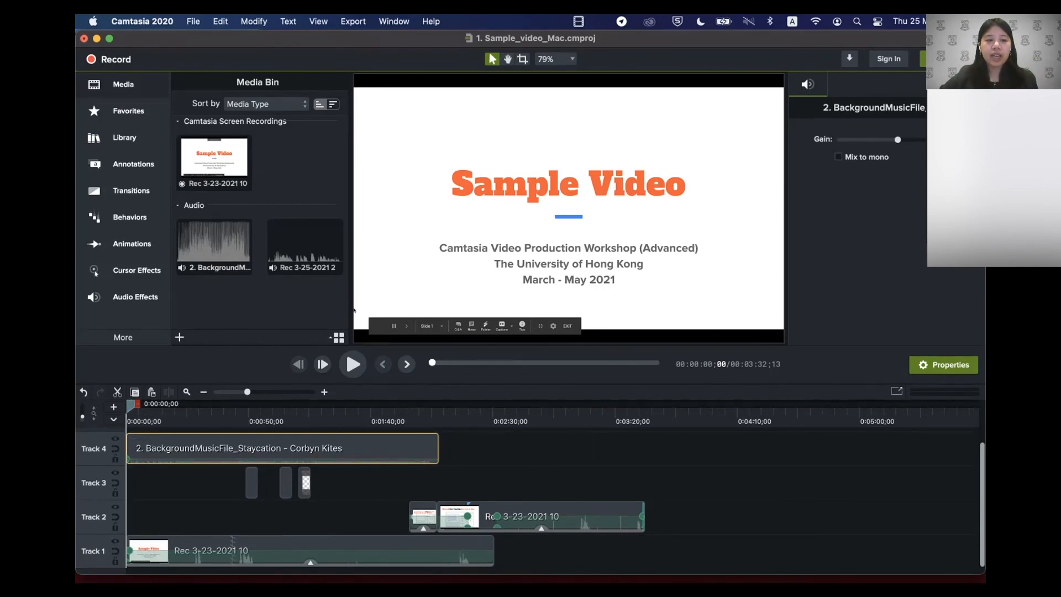
scroll(530, 500, up, 1)
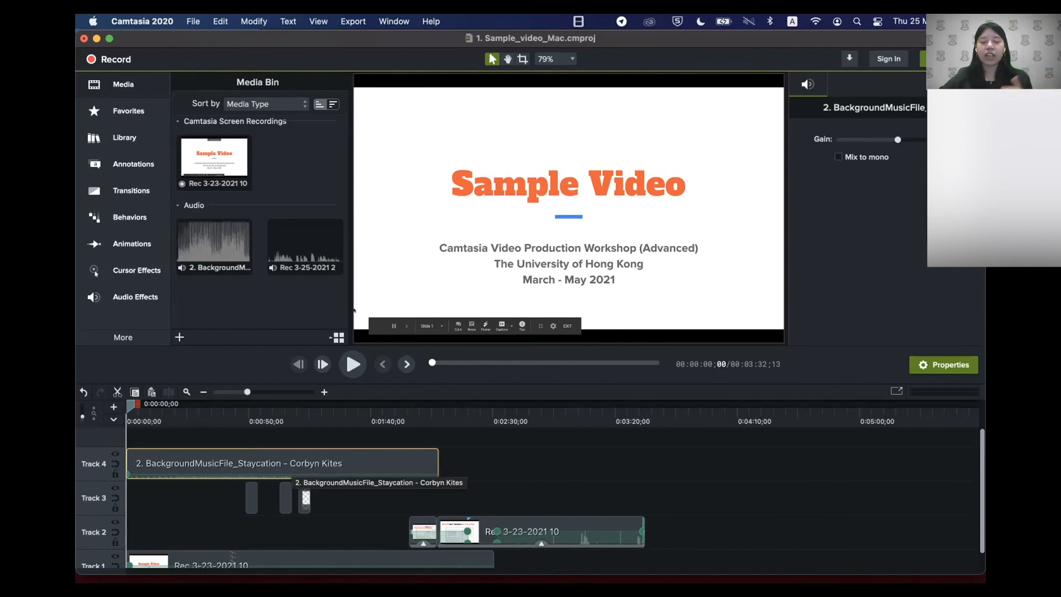
scroll(299, 475, down, 1)
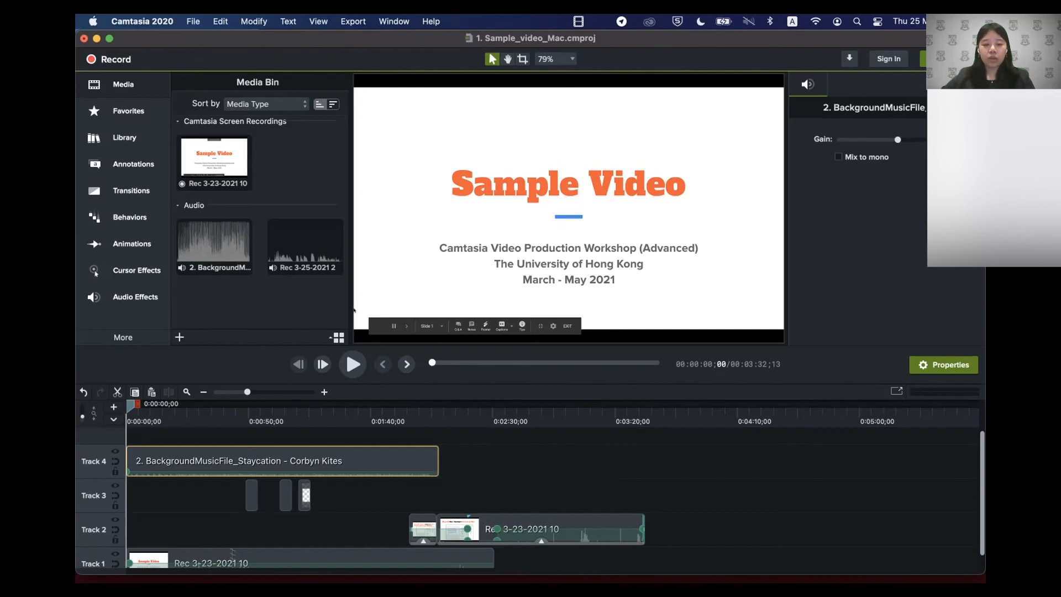
Paste a second copy of the background music onto Track 5, slightly overlapping the end of the Track 4 music clip
key(super+v)
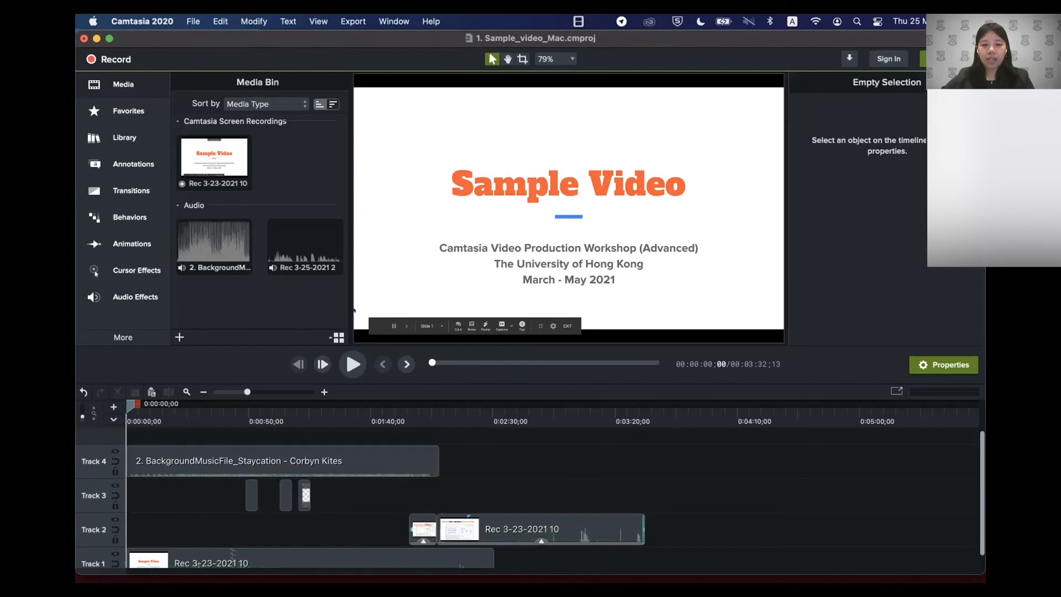
drag(310, 445, 614, 445)
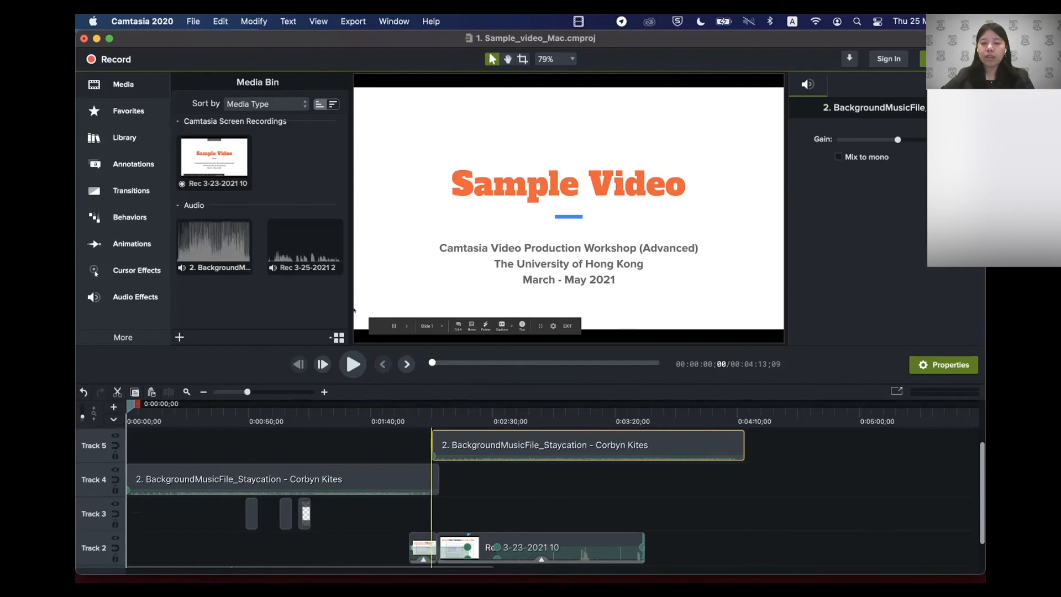
scroll(608, 453, down, 1)
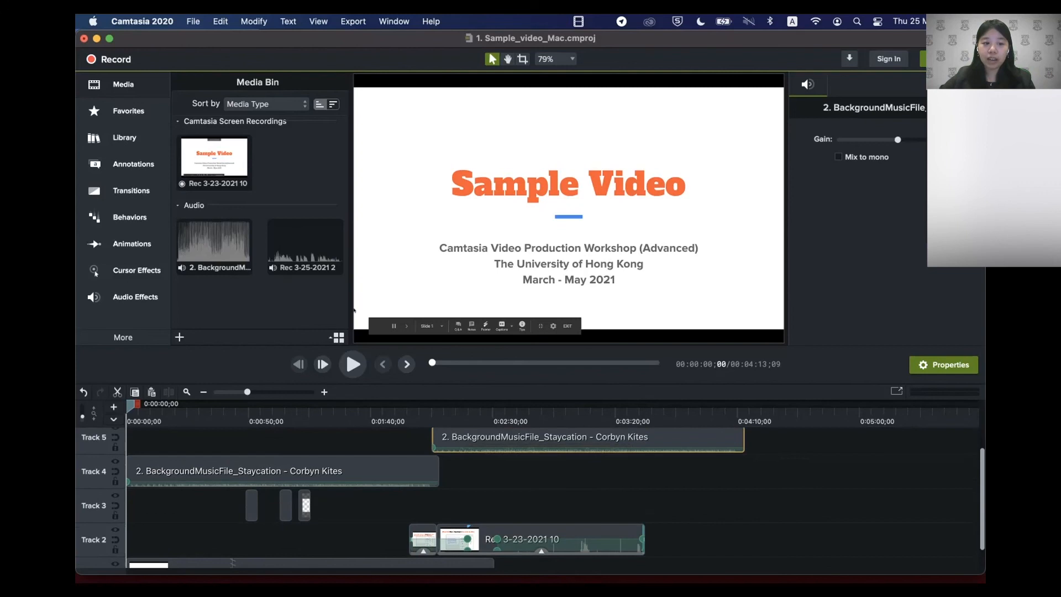
Move the playhead to 0:02:03;26 and shift the Track 5 music clip so that it starts there
drag(131, 405, 431, 406)
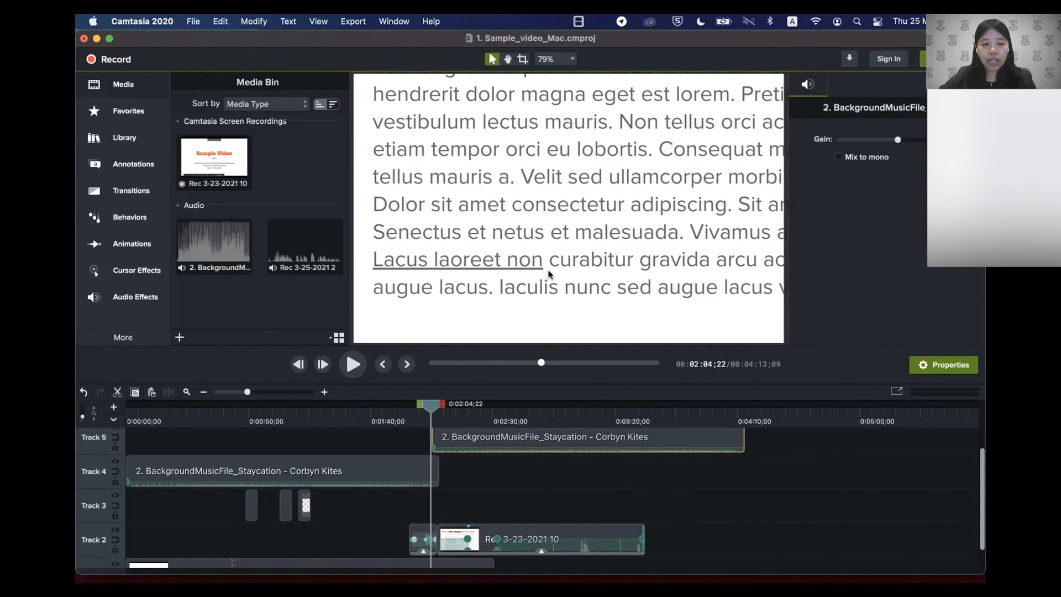
key(super+equal)
key(super+equal)
key(super+equal)
key(super+equal)
key(super+equal)
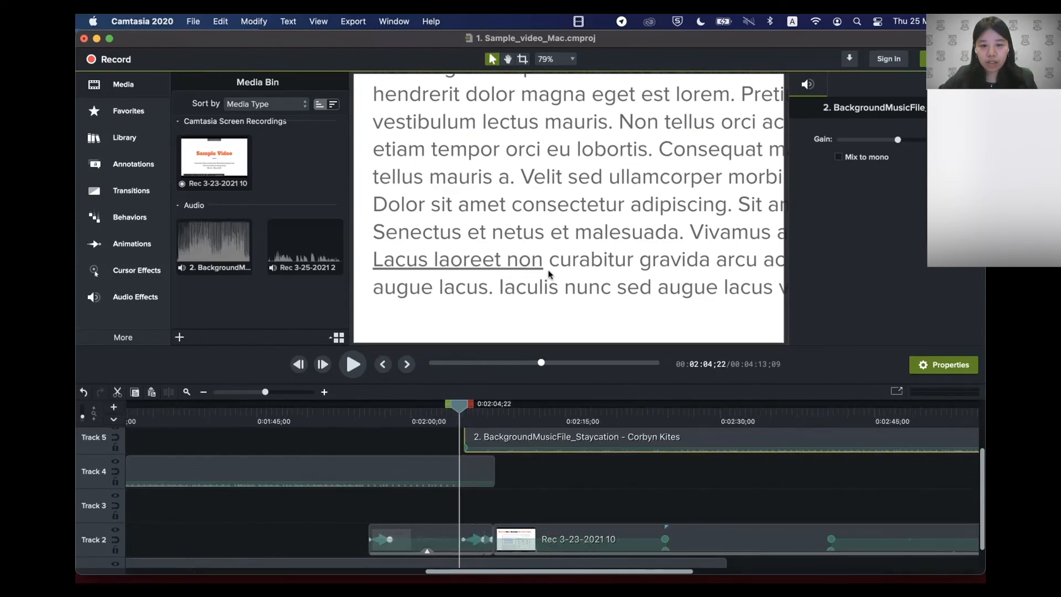
key(super+equal)
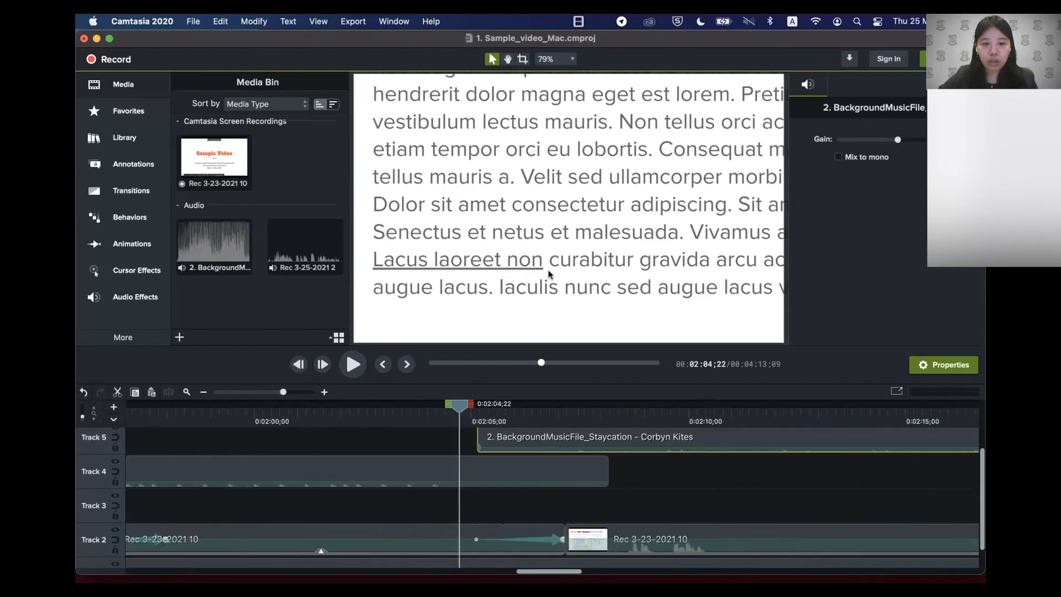
key(Left)
key(Left)
key(Left)
key(Left)
key(Left)
key(Left)
key(Left)
key(Left)
key(Left)
key(Left)
key(Left)
key(Left)
key(Left)
key(Left)
key(Left)
key(Left)
key(Left)
key(Left)
key(Left)
key(Left)
drag(553, 439, 498, 439)
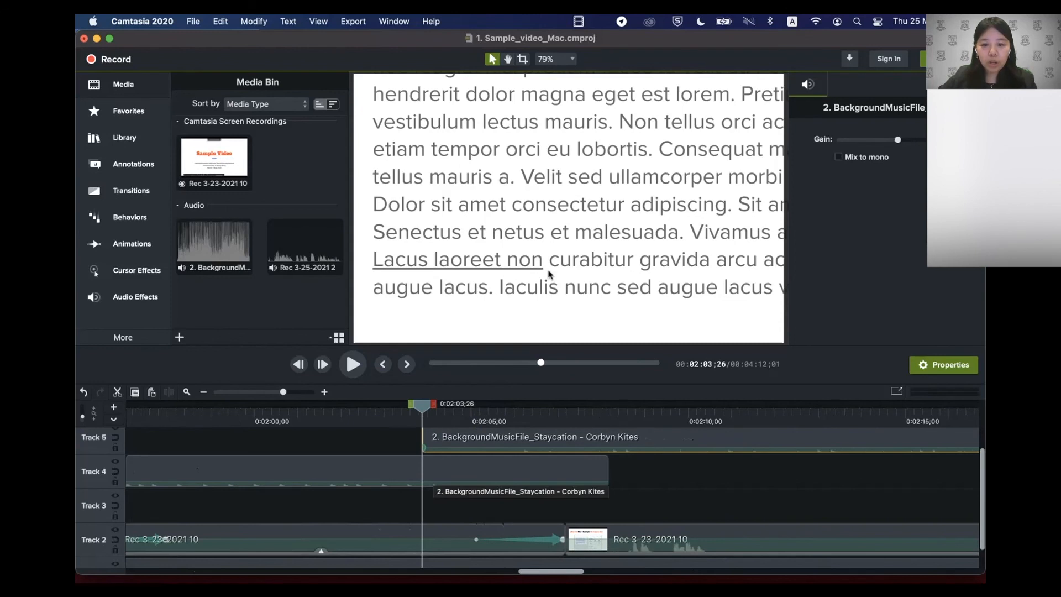
right_click(429, 471)
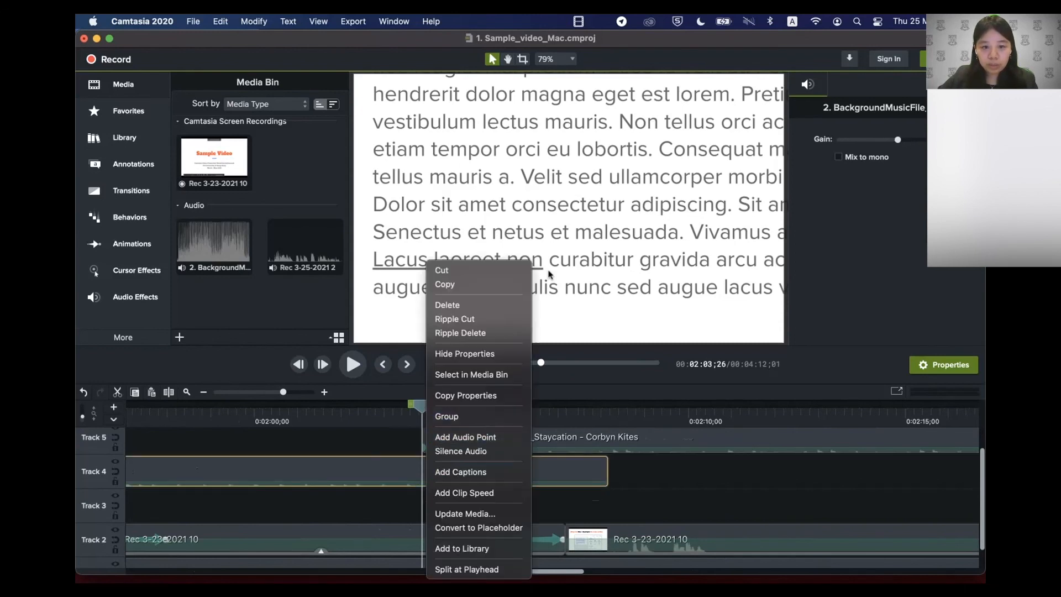
key(Escape)
right_click(429, 472)
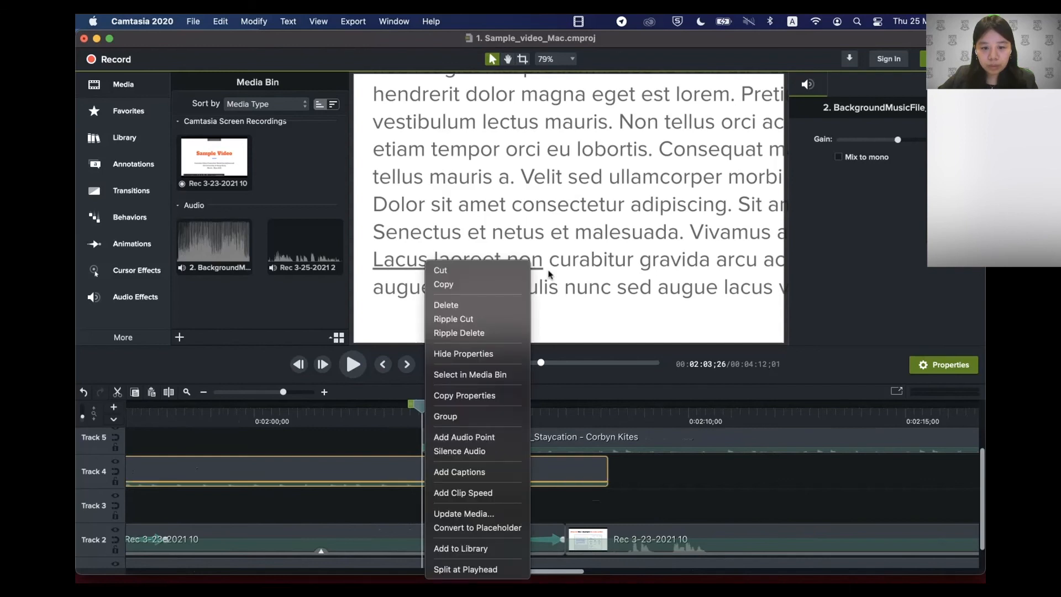
key(Escape)
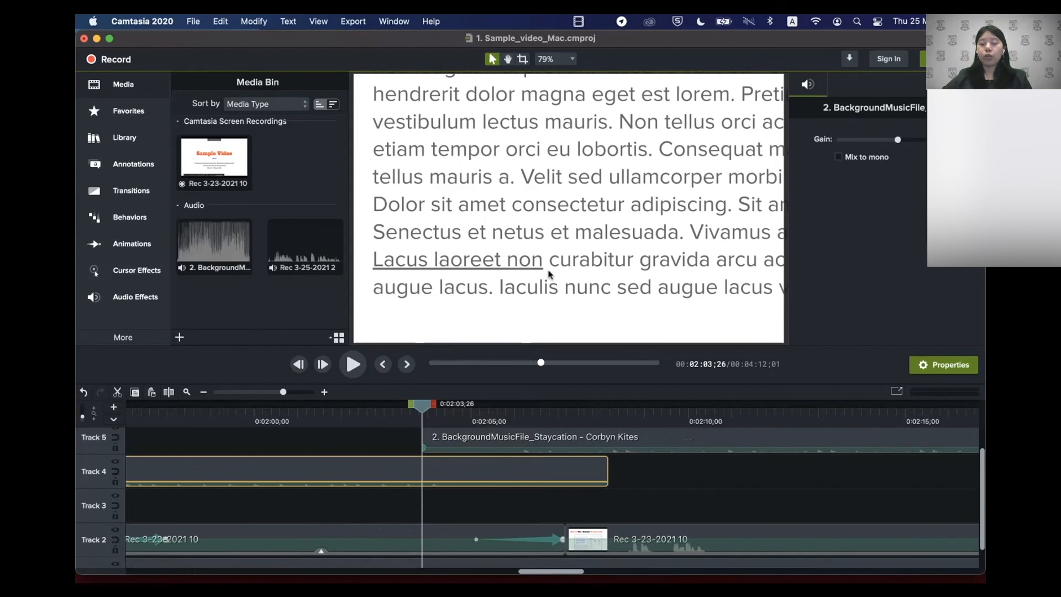
Fade out the Track 4 music with audio points at 0:02:03;26 and the clip's end, lowering the end point to silence
right_click(435, 471)
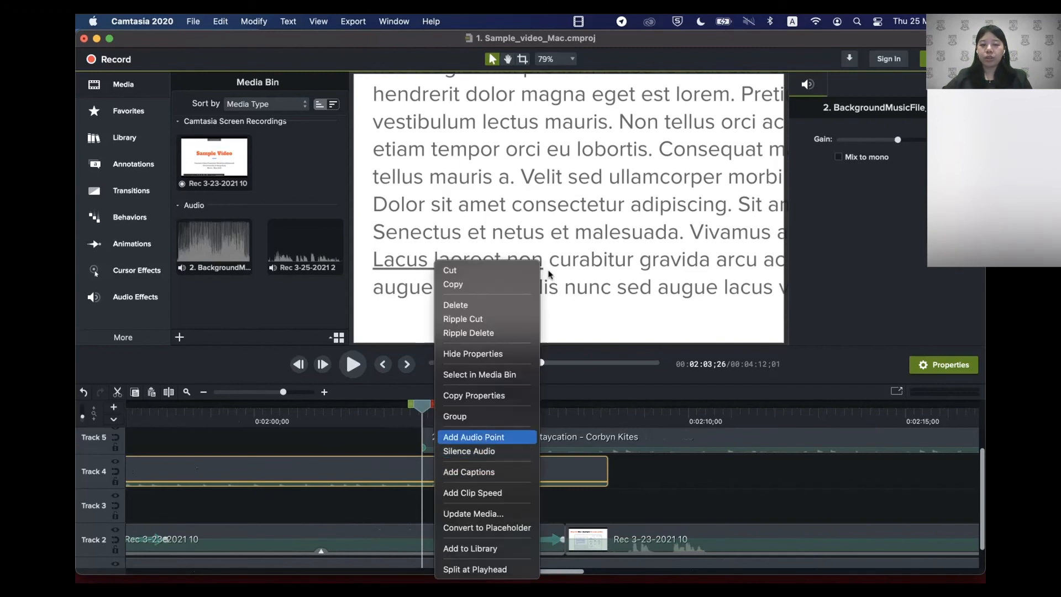
key(Return)
drag(435, 481, 423, 481)
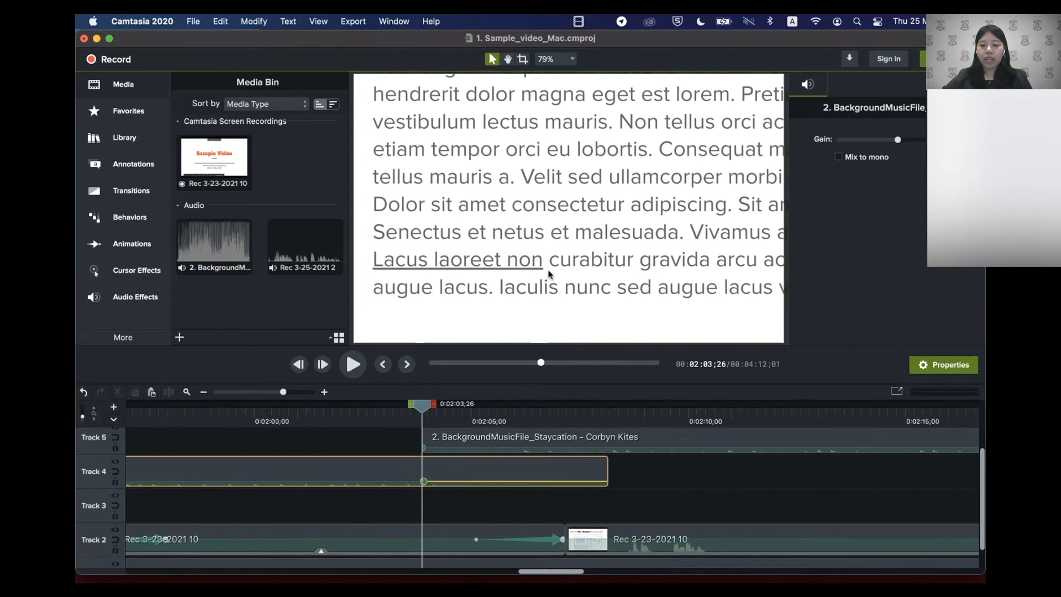
right_click(604, 472)
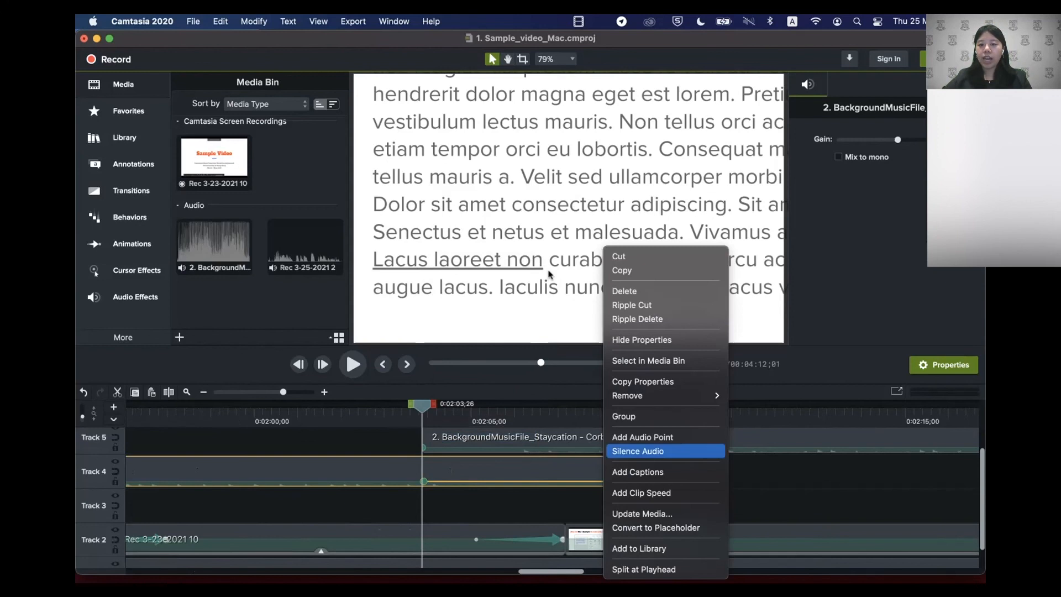
click(642, 437)
drag(603, 481, 606, 485)
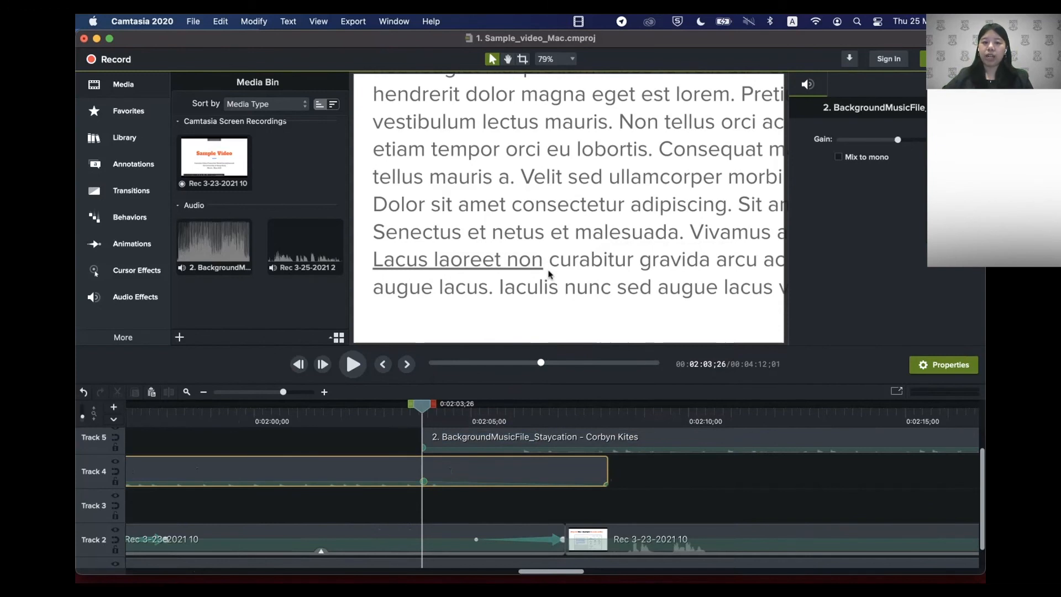
Fade in the Track 5 music by adding an audio point above the Track 4 clip's end and lowering the starting point to silence
scroll(553, 497, down, 1)
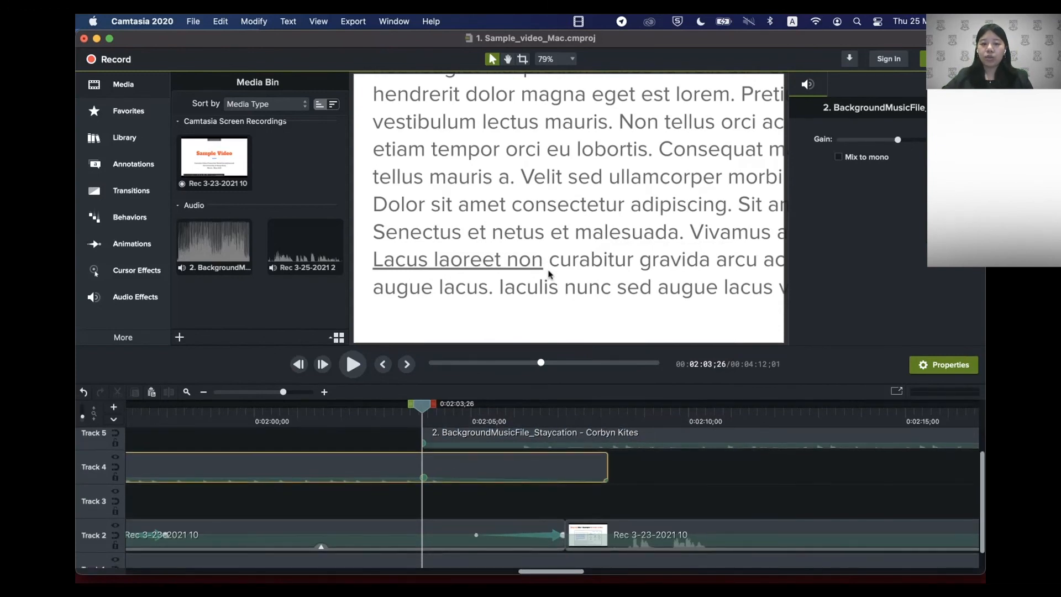
scroll(552, 497, up, 3)
click(552, 463)
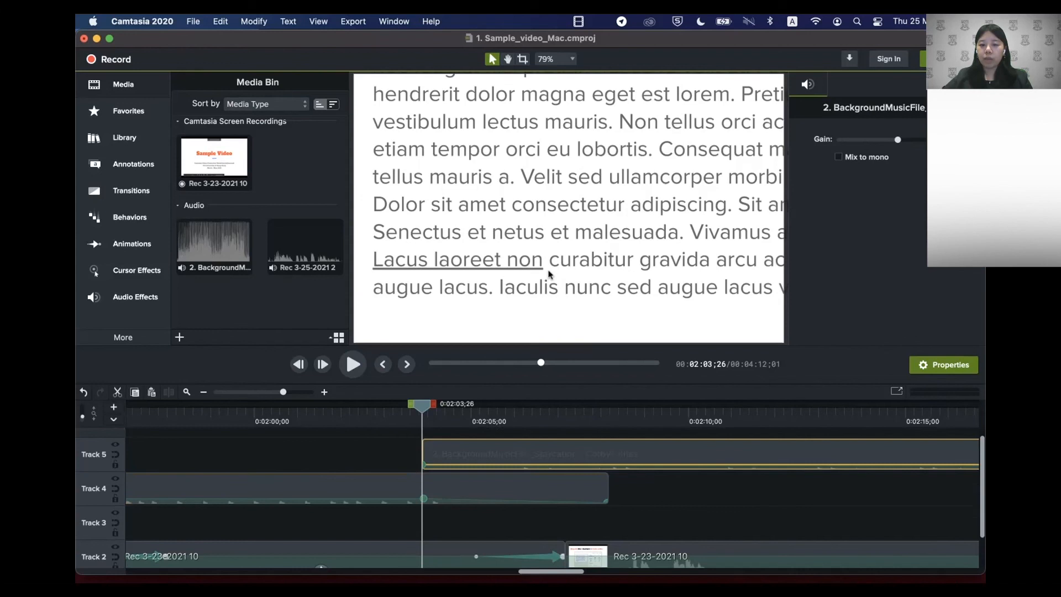
right_click(607, 463)
click(625, 457)
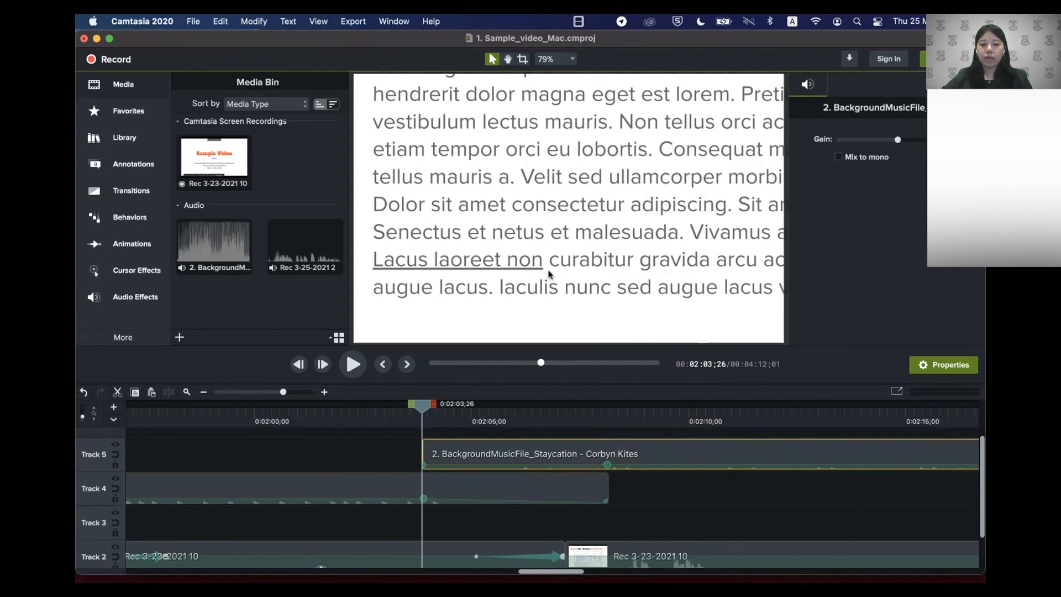
drag(424, 464, 424, 469)
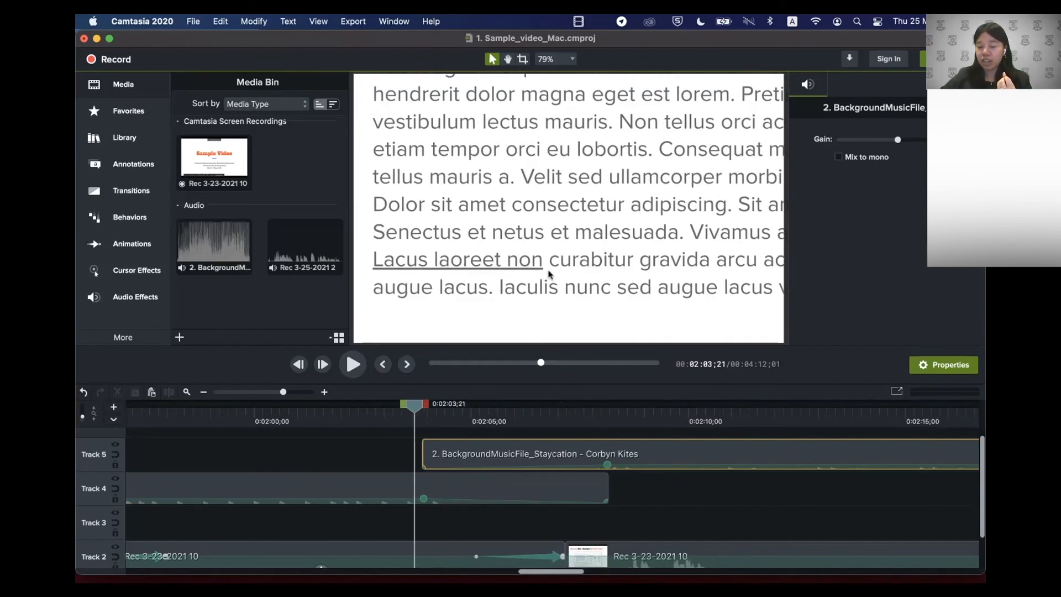
Move the playhead to 0:02:03;17 and shift the Track 5 music clip so that it starts there
key(Left)
key(Left)
key(Left)
key(Left)
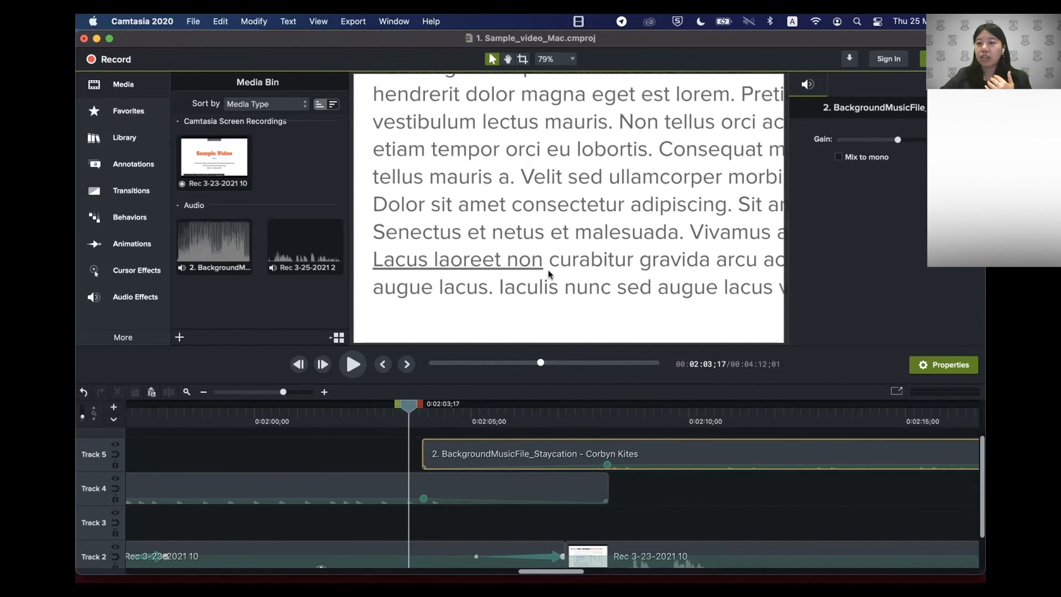
drag(497, 452, 684, 452)
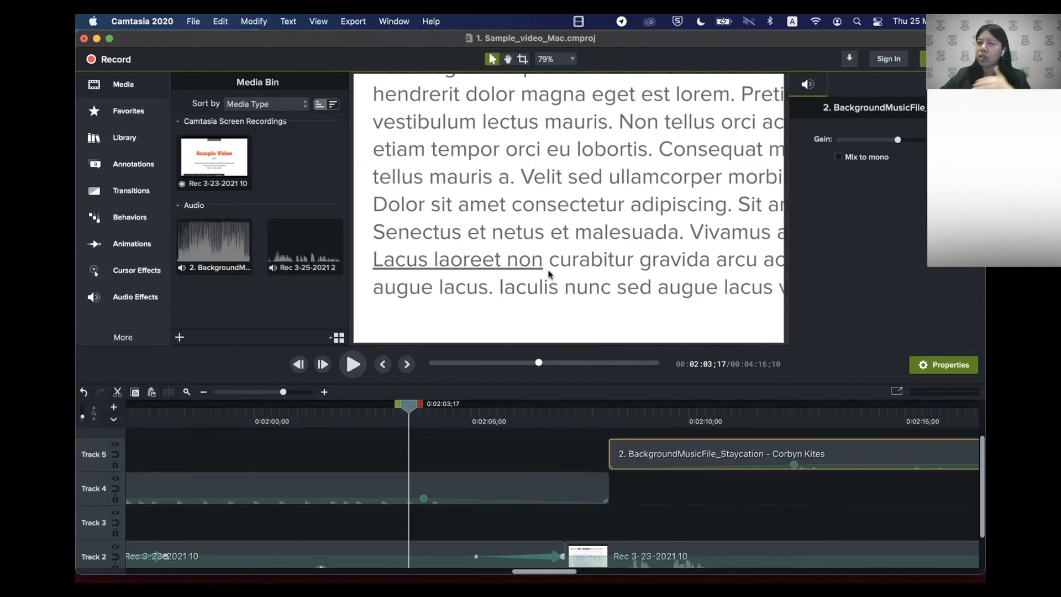
key(super+z)
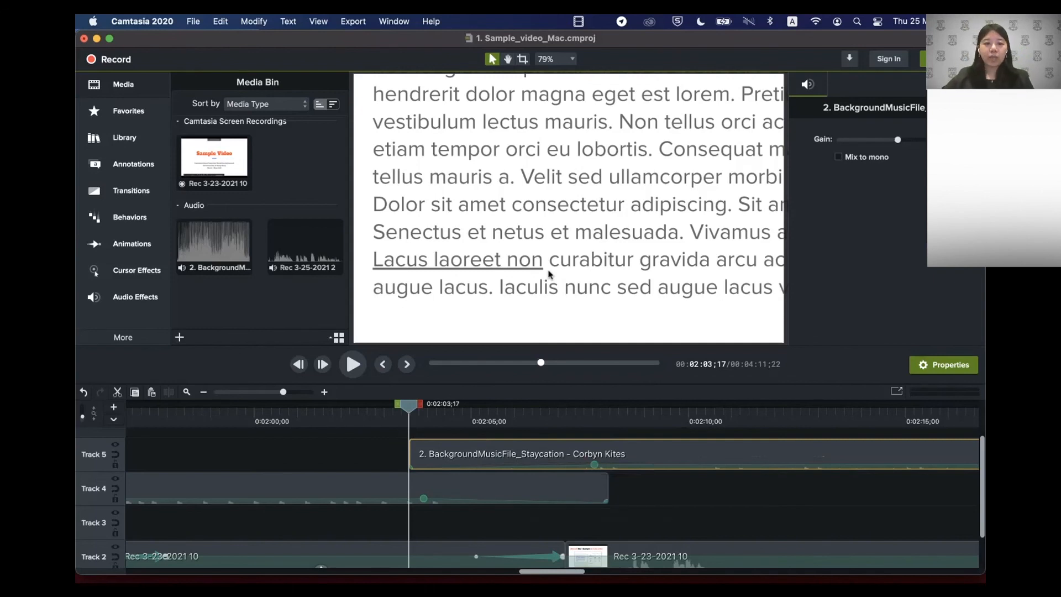
Zoom out the timeline and return the playhead to the start of the project
key(super+minus)
key(super+minus)
key(super+minus)
key(super+minus)
key(super+minus)
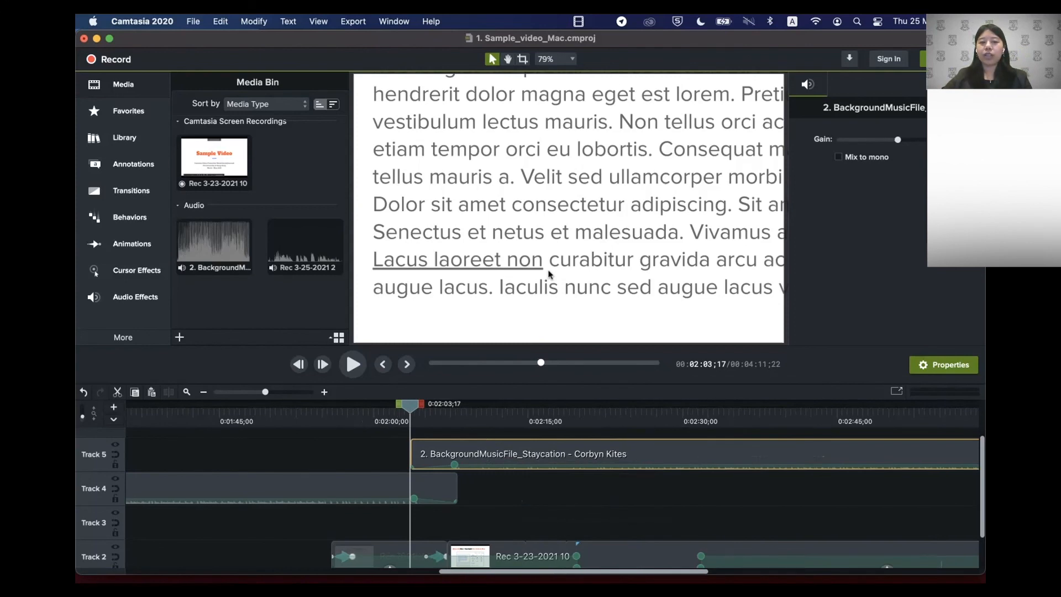
key(super+minus)
key(super+minus)
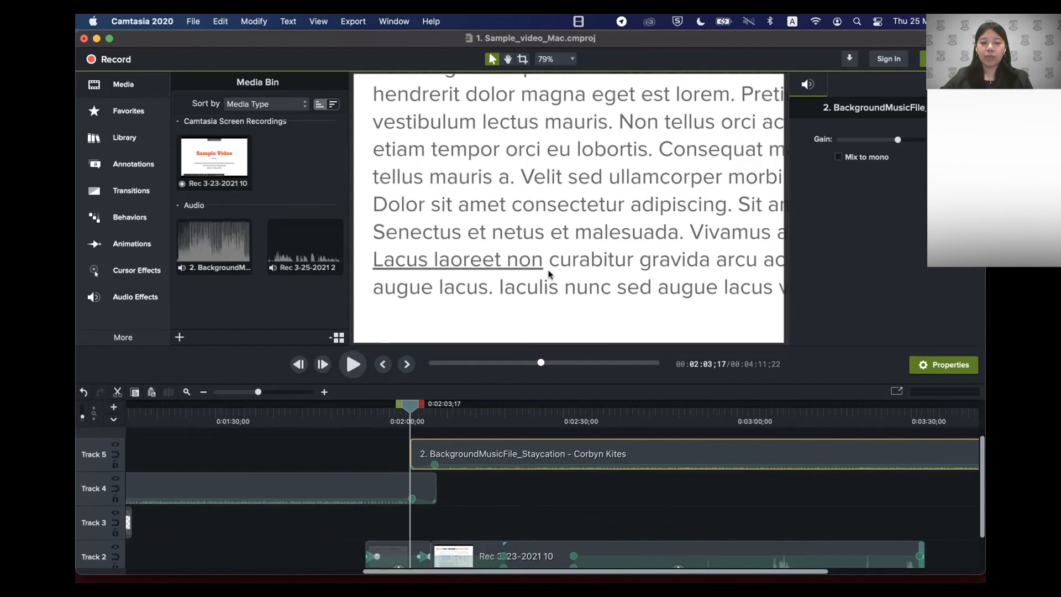
key(Home)
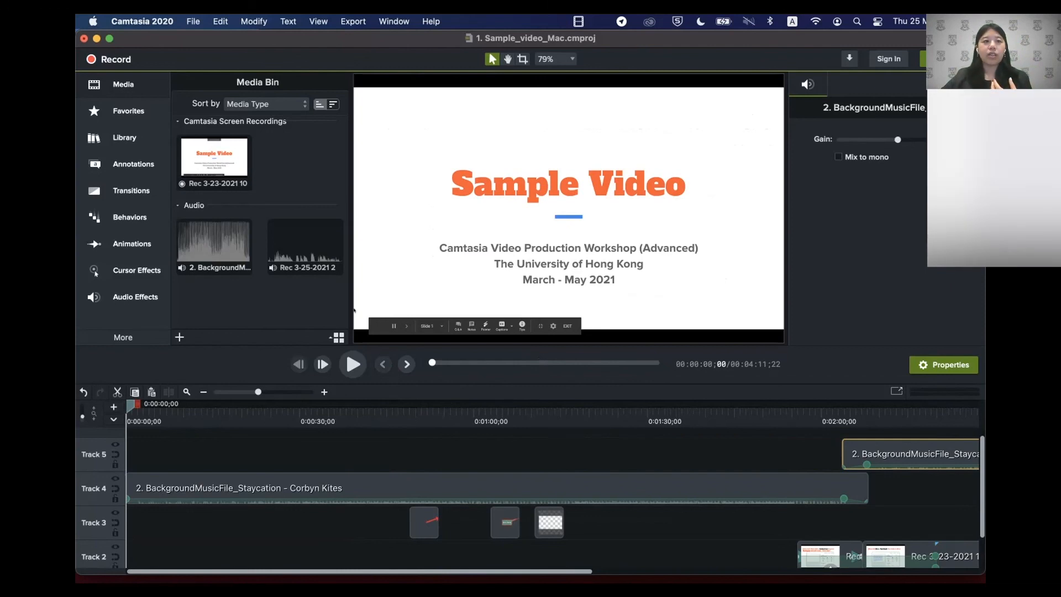
Examine the Save As options for 1. Sample_video_Mac.cmproj, including the testing folder and the standalone project setting
click(193, 22)
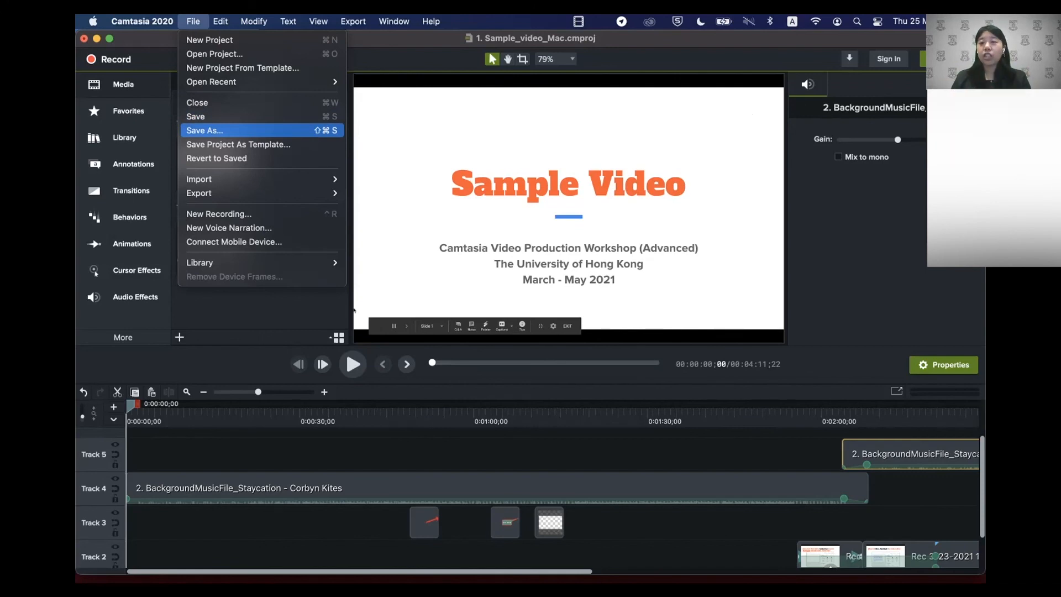
click(193, 21)
click(193, 22)
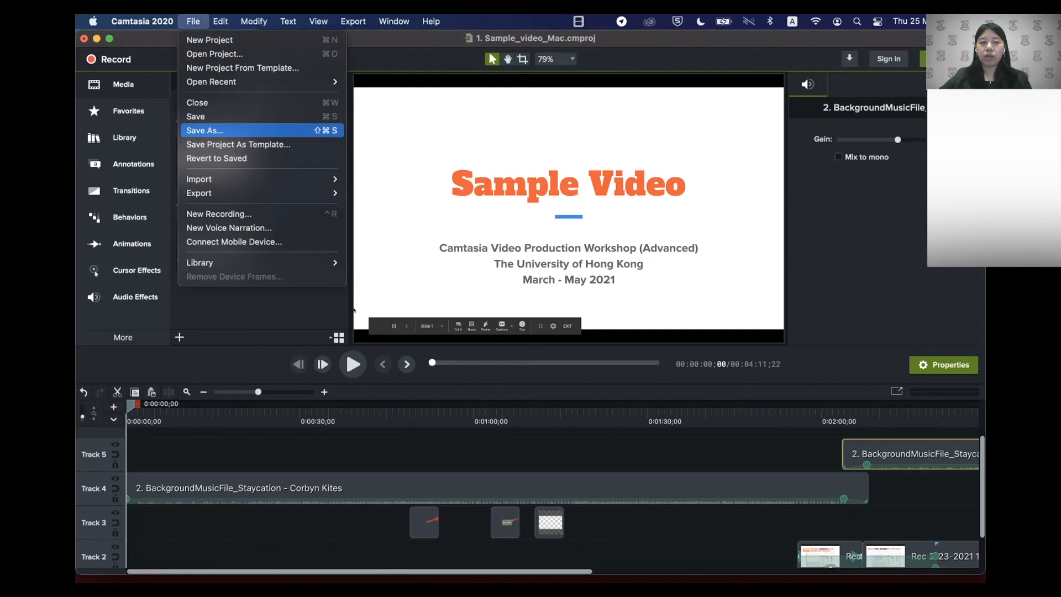
click(205, 130)
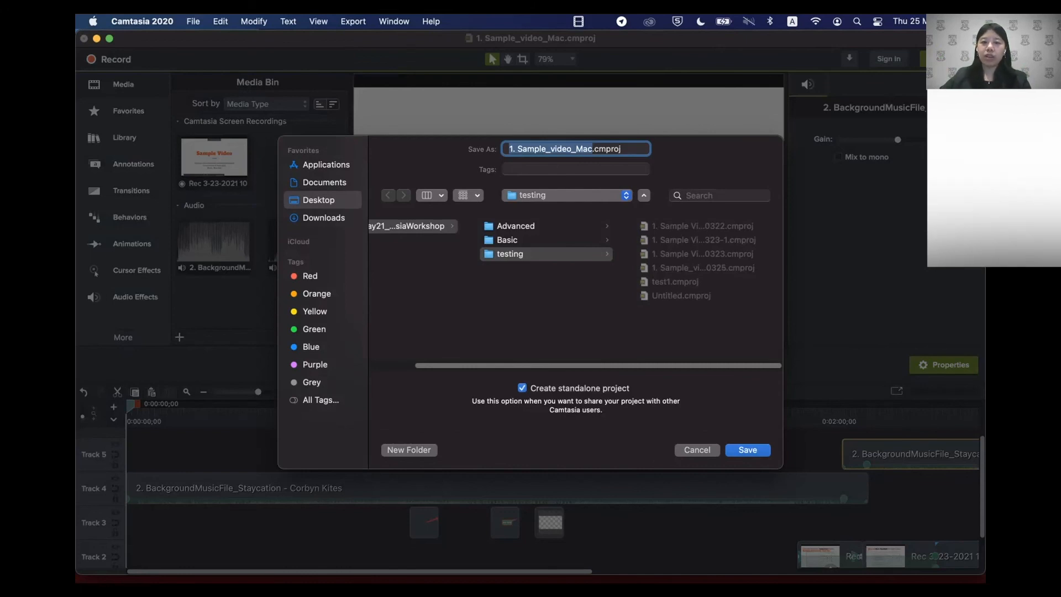
key(Right)
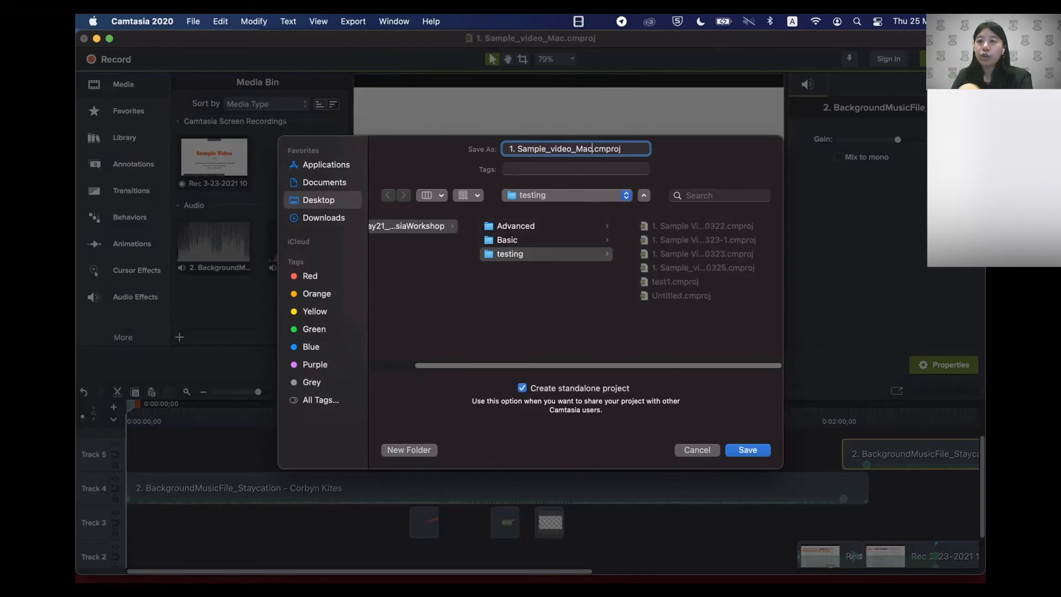
key(Return)
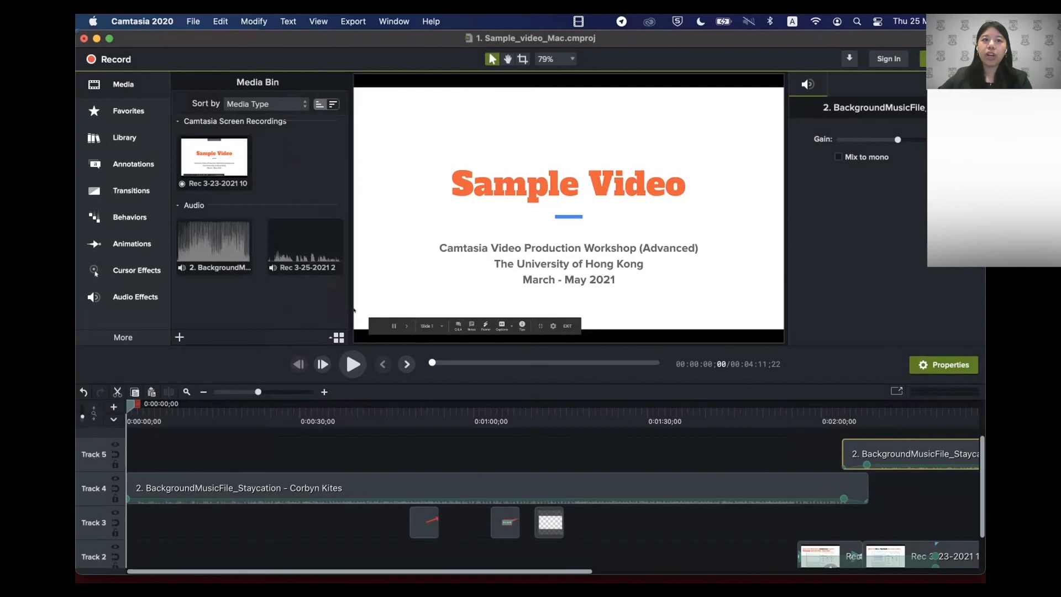
Examine the project's export destinations and the local file settings for exporting it as an MP4
click(192, 21)
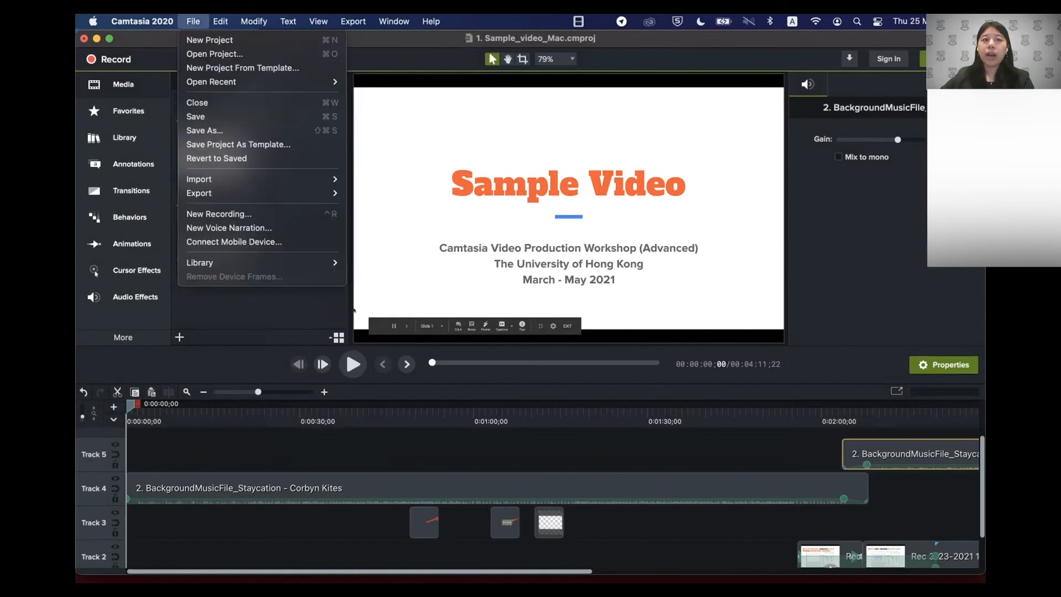
mouse_move(259, 192)
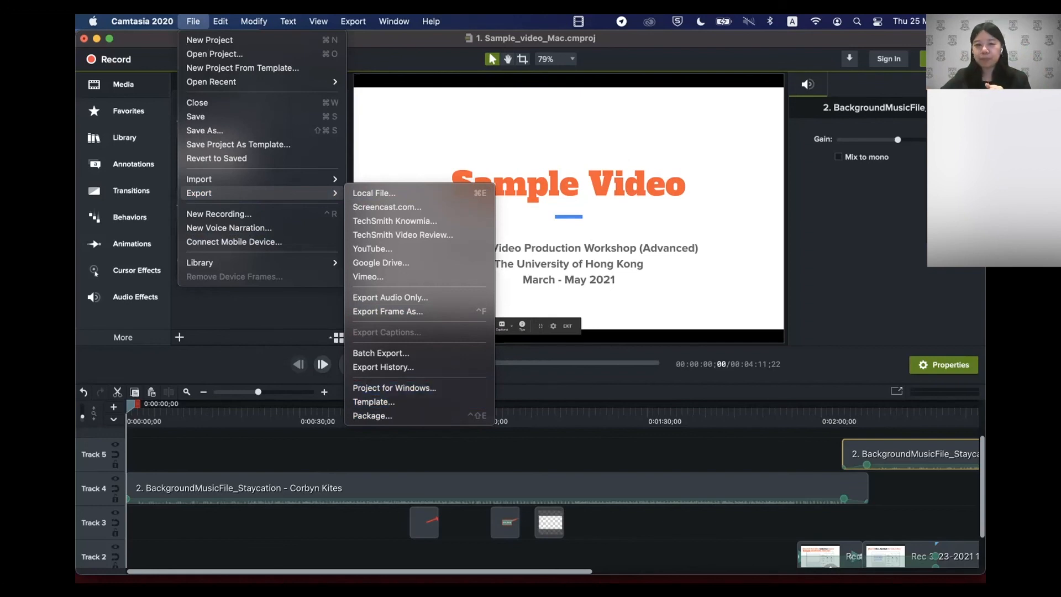
click(338, 305)
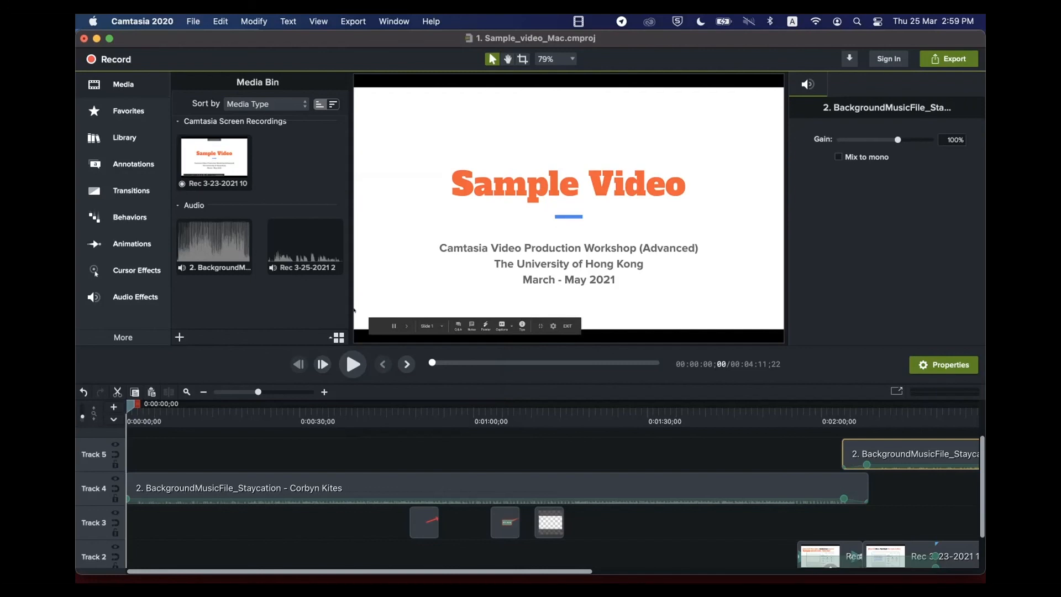
click(948, 58)
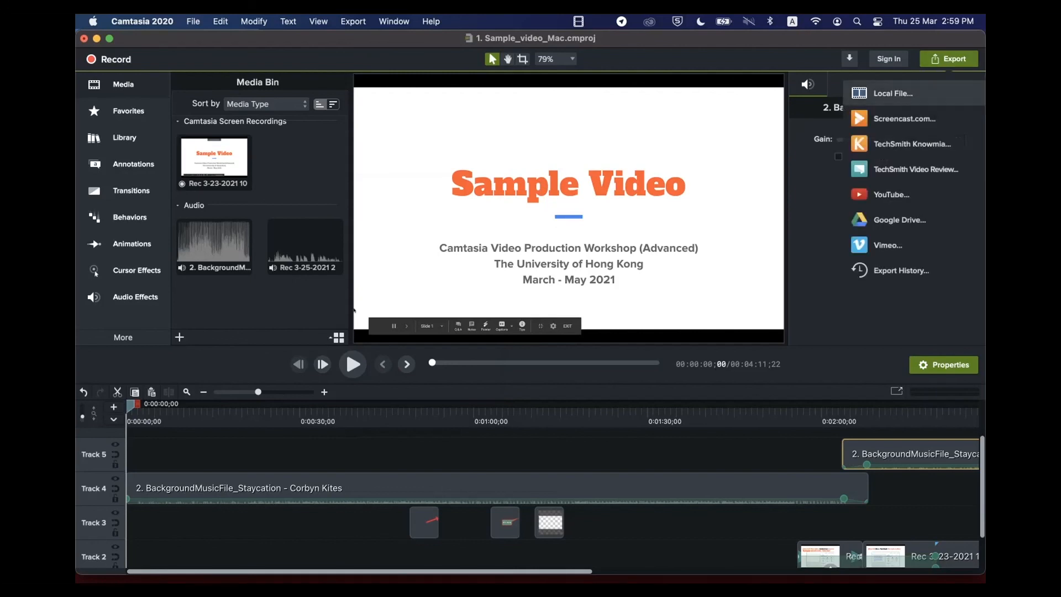
click(893, 93)
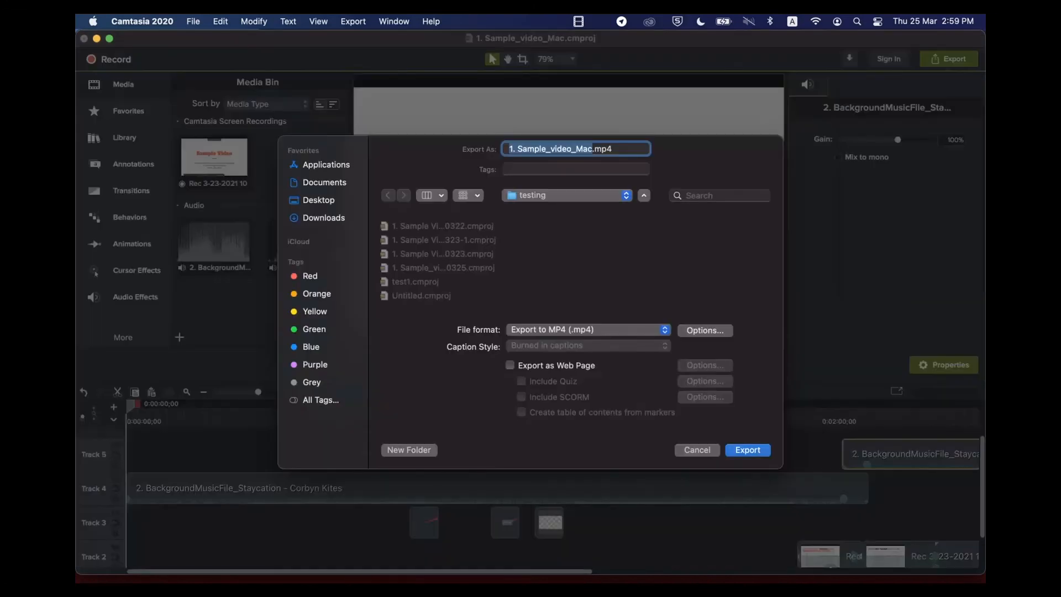
drag(613, 149, 593, 149)
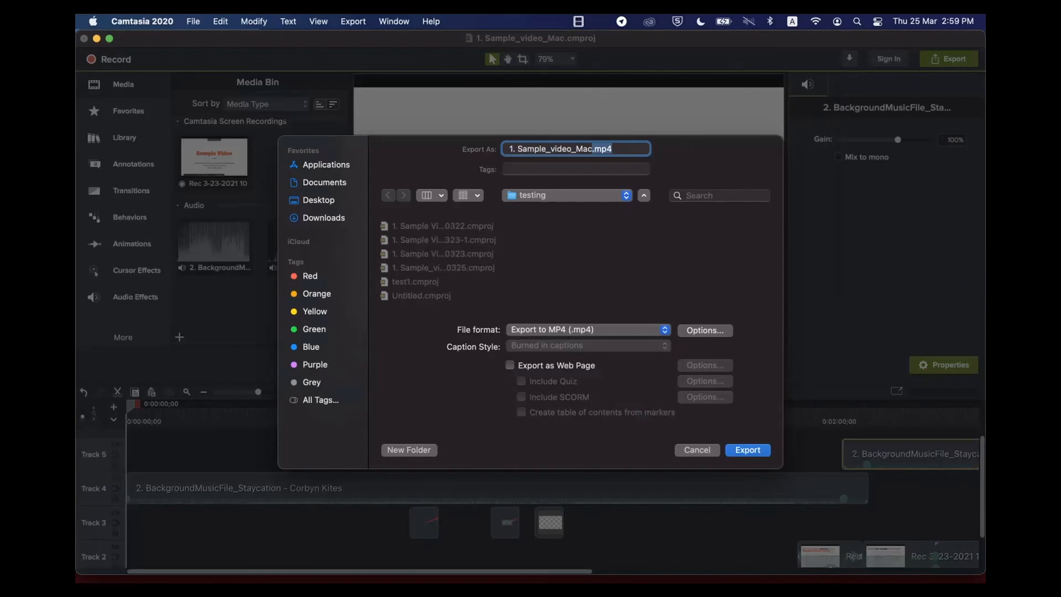
key(Escape)
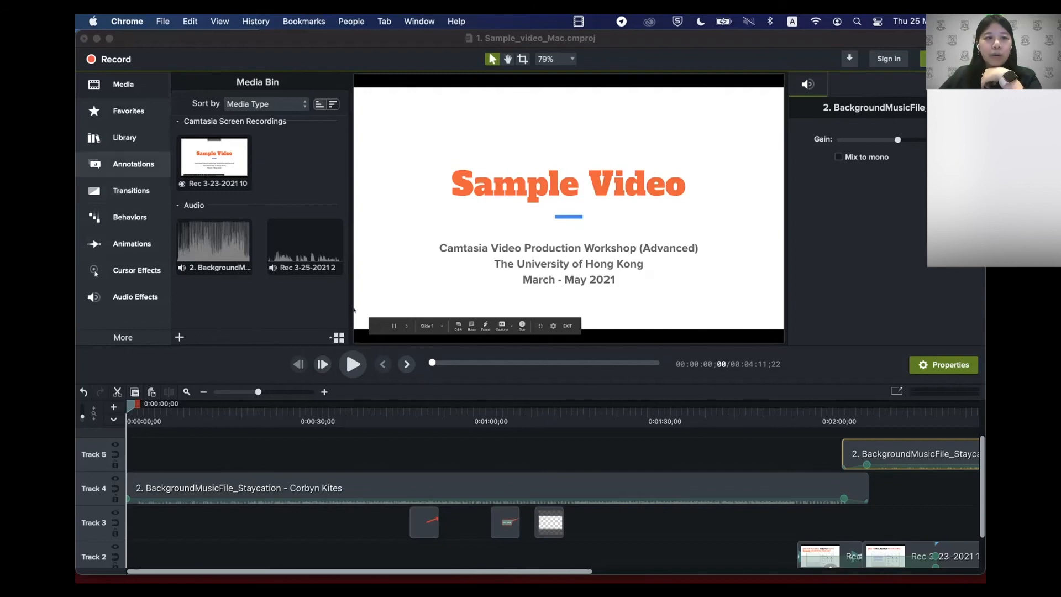
Add the white rectangular Basic callout to the lower-left area of the title slide at the start of Track 5
click(133, 164)
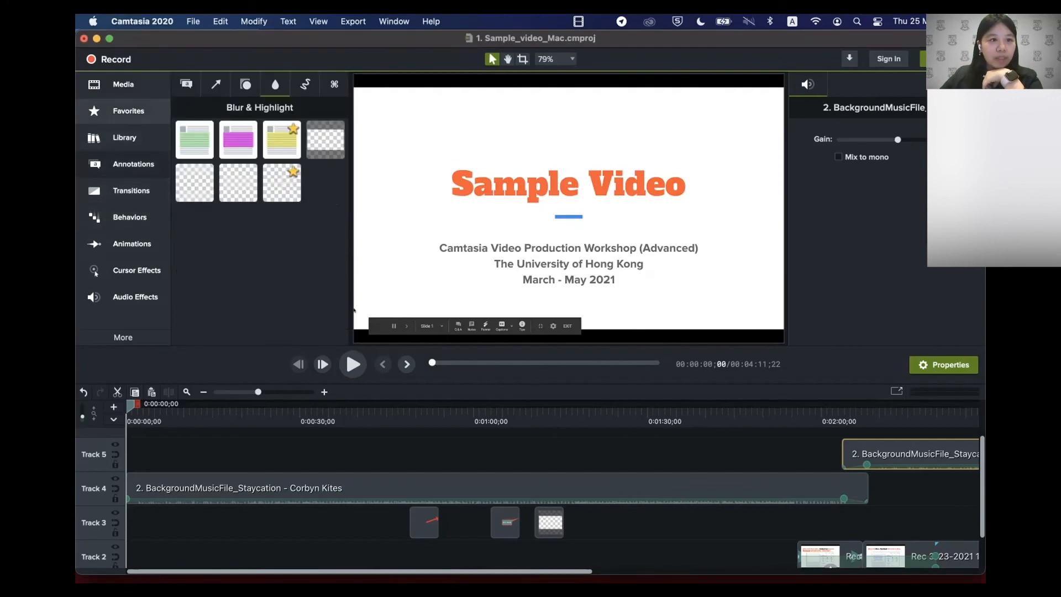
click(186, 84)
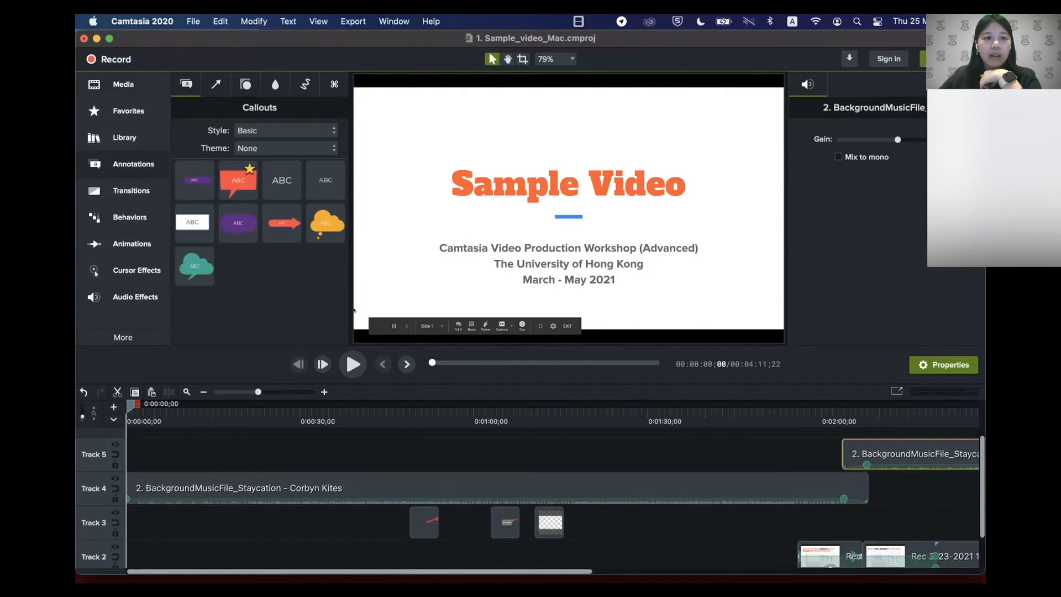
drag(192, 222, 352, 309)
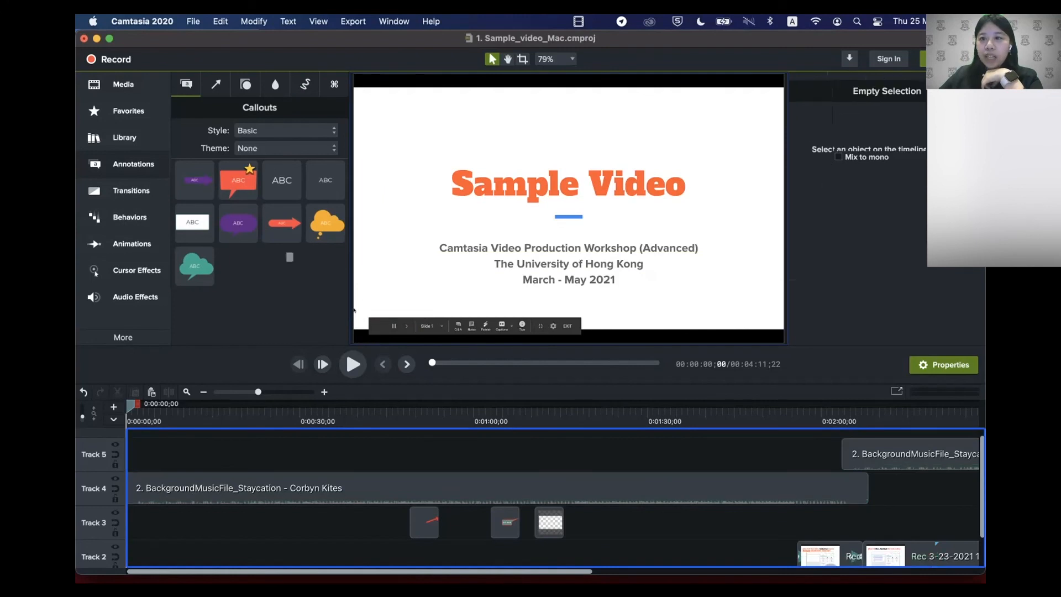
drag(192, 222, 433, 294)
Fill the callout with solid blue and place it against the slide's left edge
click(952, 187)
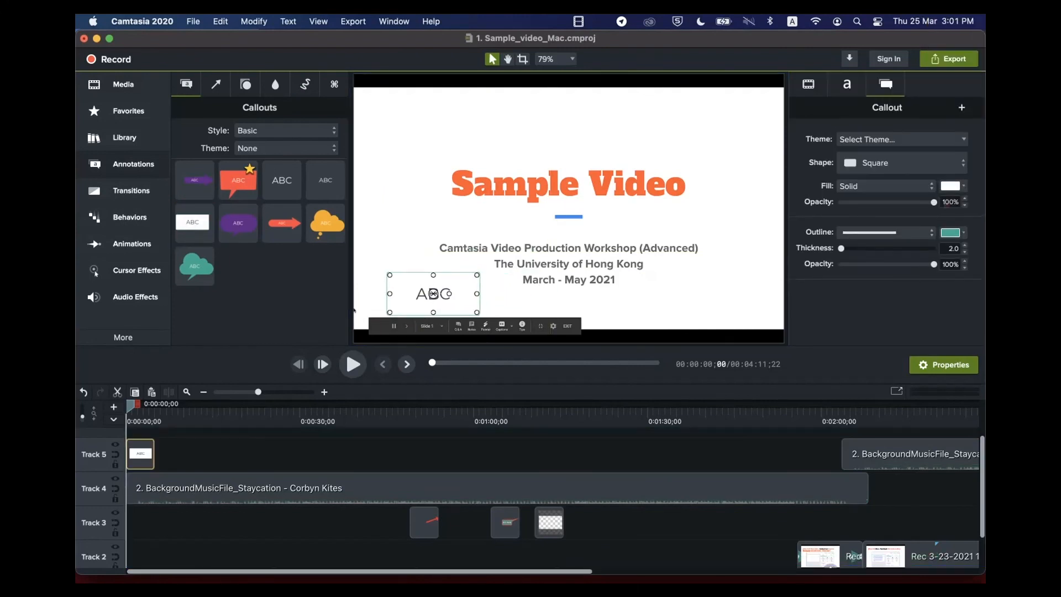
click(927, 263)
drag(927, 263, 893, 255)
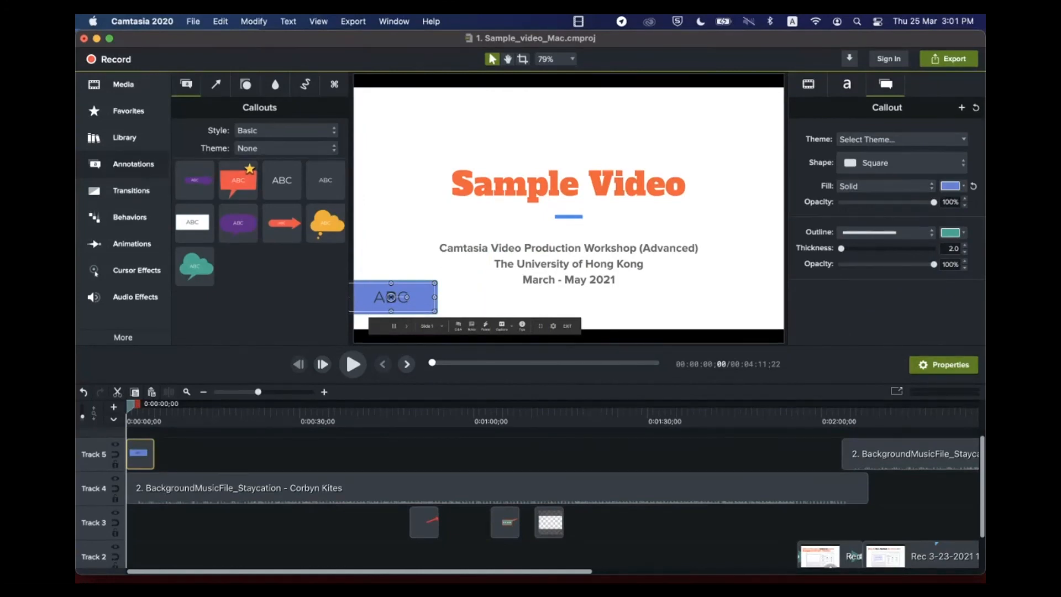
Widen the blue callout toward the middle of the slide and replace its text with "Professor XX"
drag(434, 296, 521, 297)
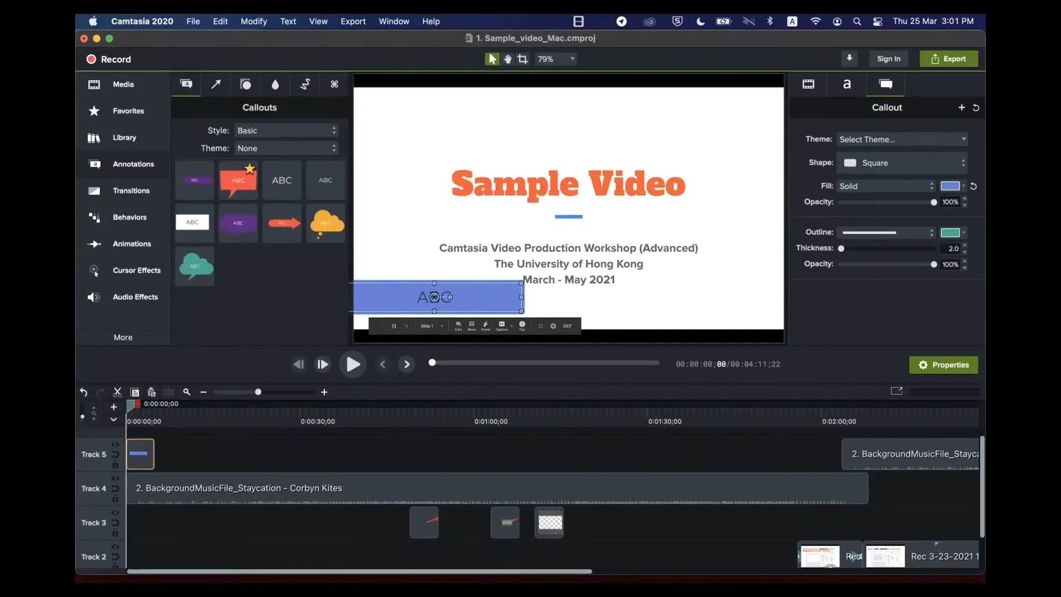
double_click(434, 297)
text(Professor XX)
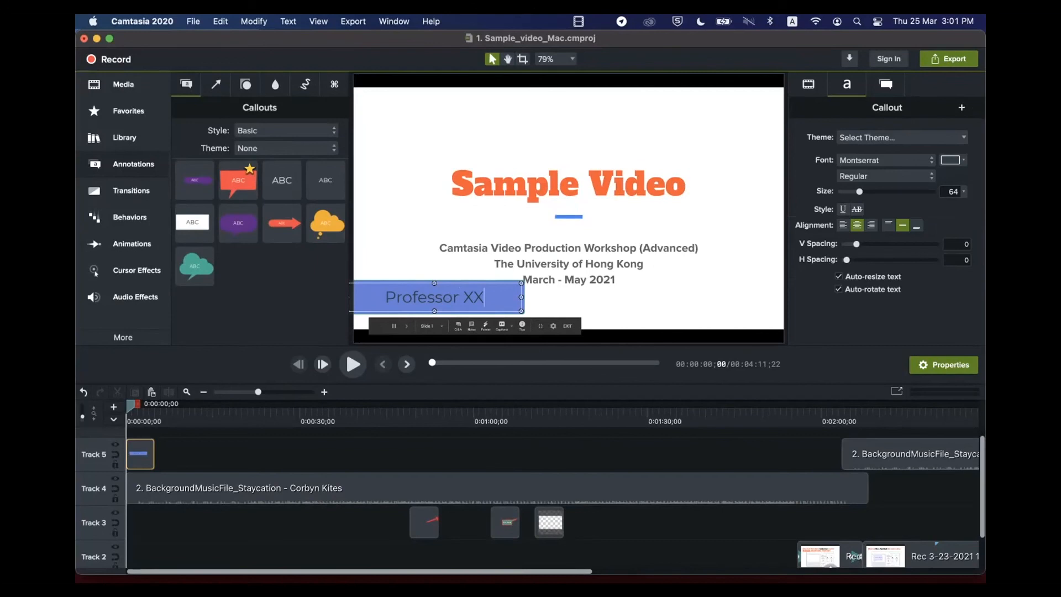
Apply the Sliding behavior to the callout and extend its clip to end at 0:00:10;07
mouse_move(130, 405)
mouse_down()
mouse_move(160, 405)
mouse_move(128, 406)
mouse_up()
click(131, 190)
click(132, 243)
click(130, 217)
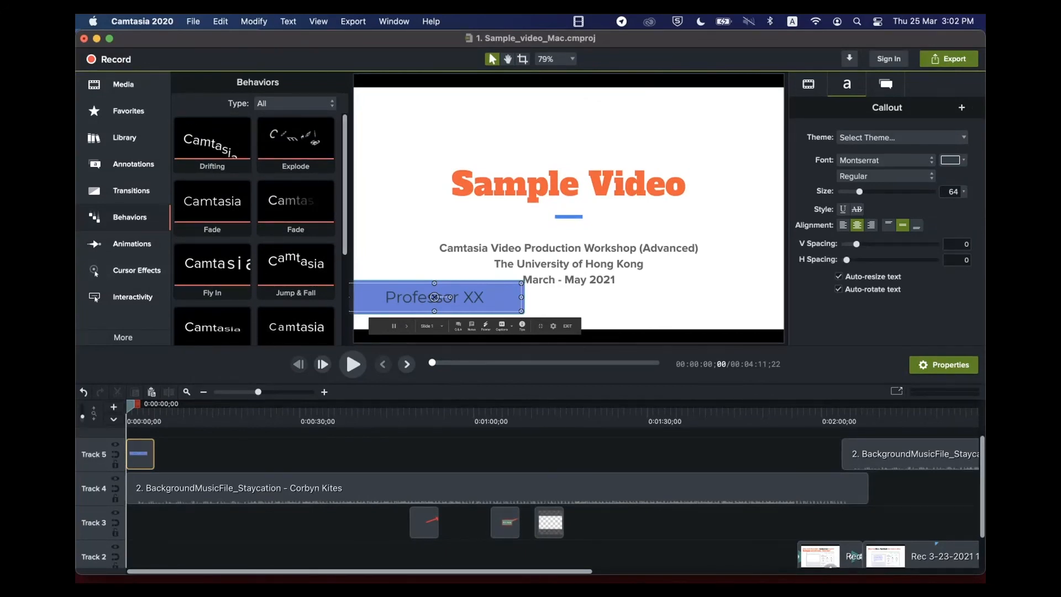
scroll(254, 229, down, 3)
scroll(254, 229, down, 2)
scroll(255, 229, up, 2)
scroll(254, 229, down, 2)
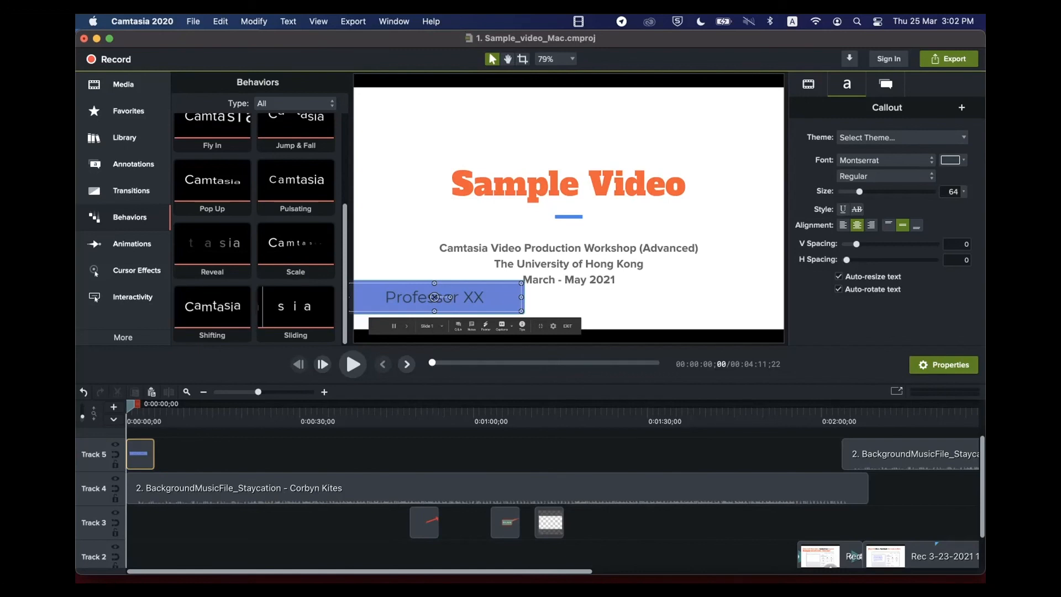
drag(295, 307, 184, 454)
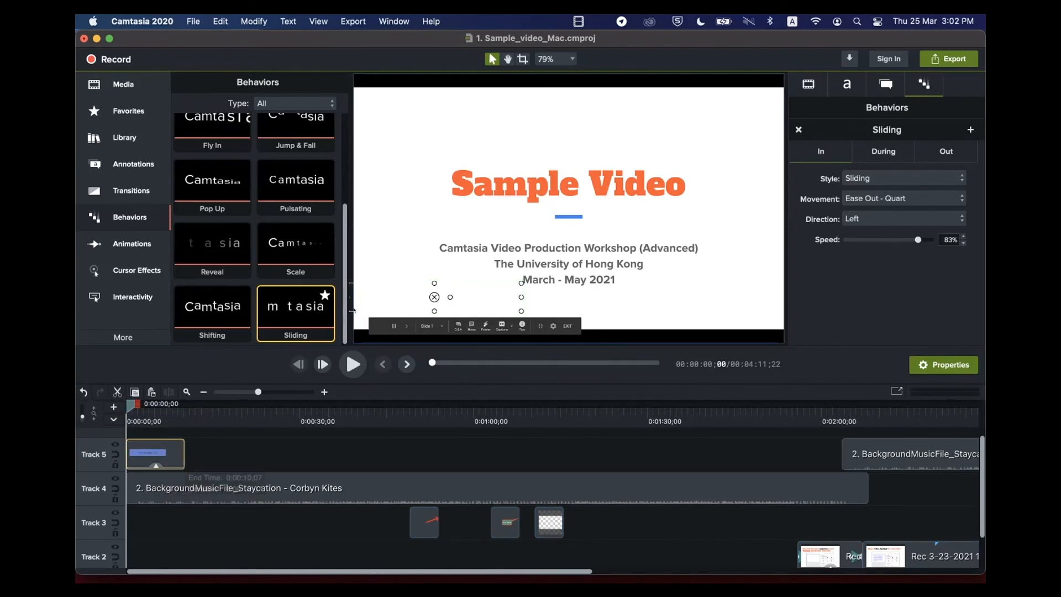
Play back the opening of the video to preview the callout's sliding entrance
key(space)
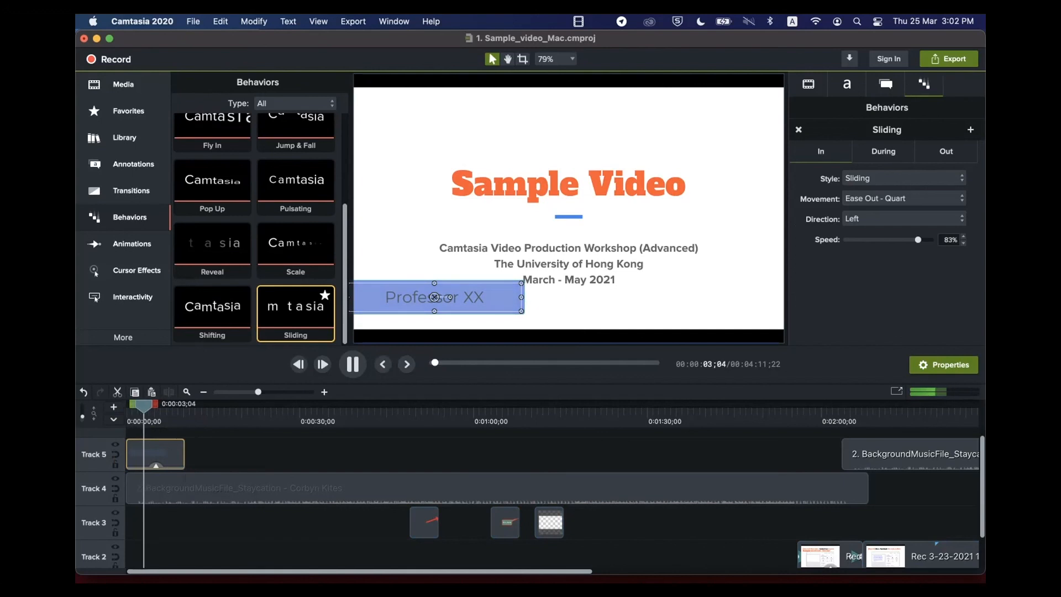
key(space)
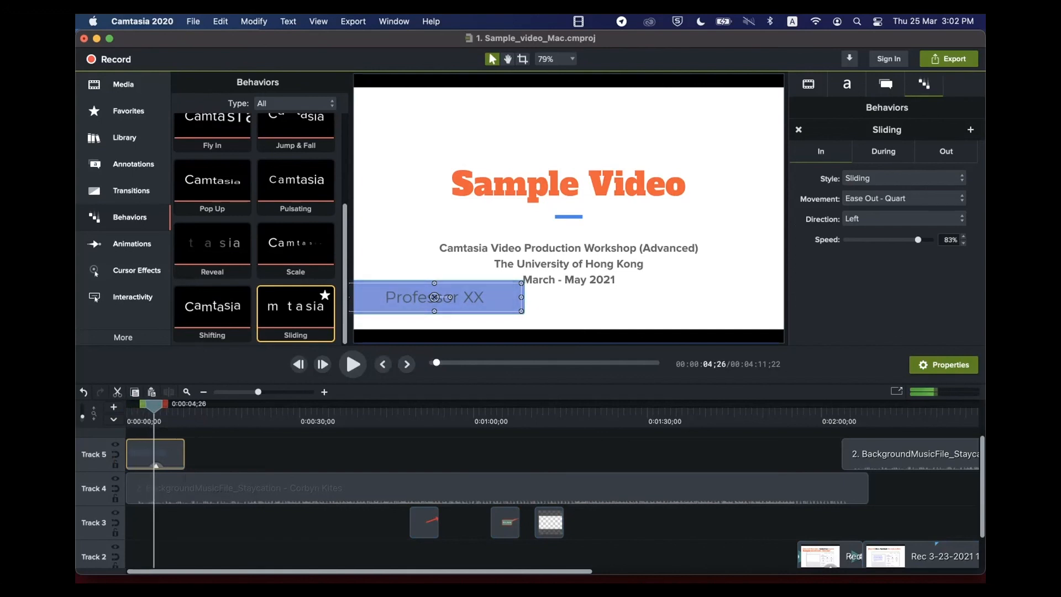
right_click(169, 488)
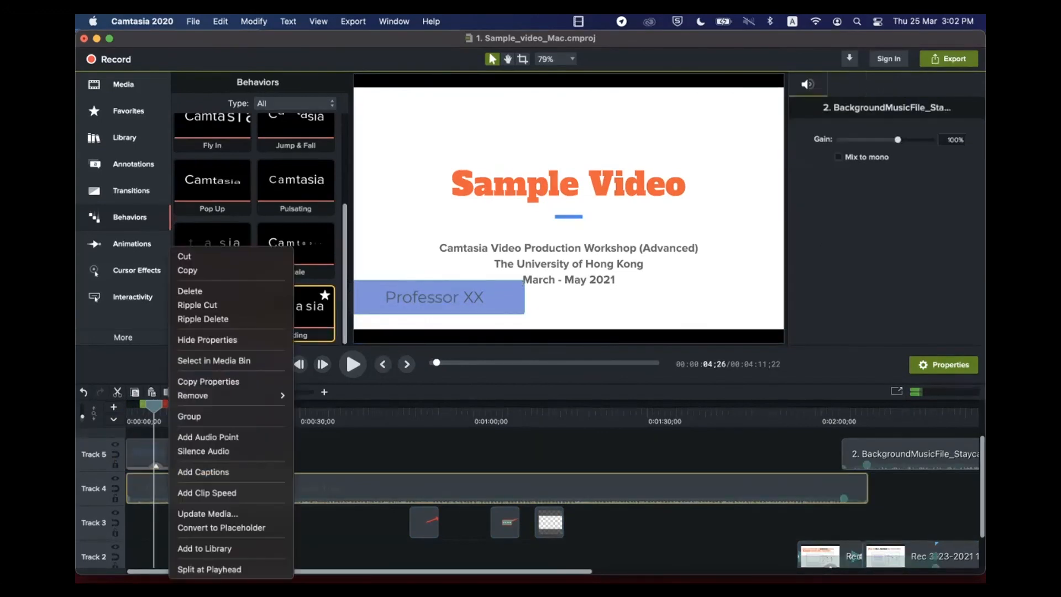
key(Escape)
scroll(151, 519, down, 3)
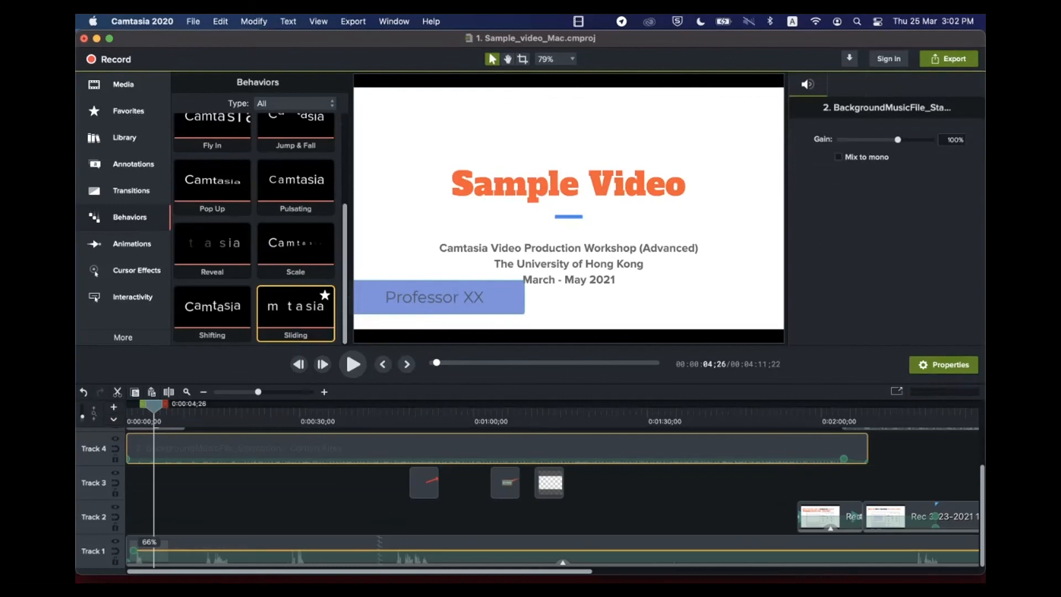
scroll(553, 497, up, 3)
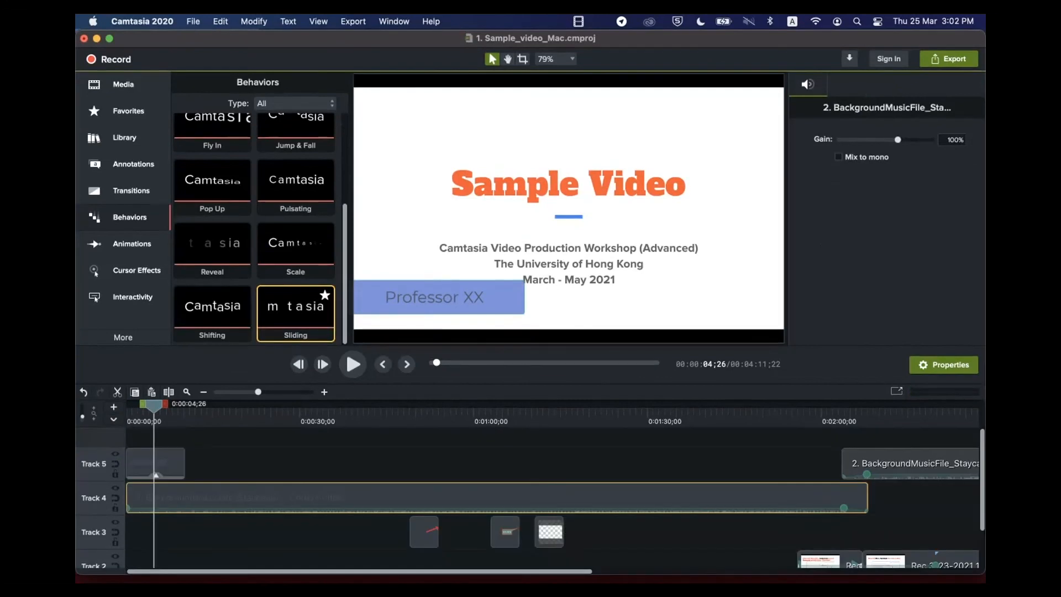
key(super+Return)
key(space)
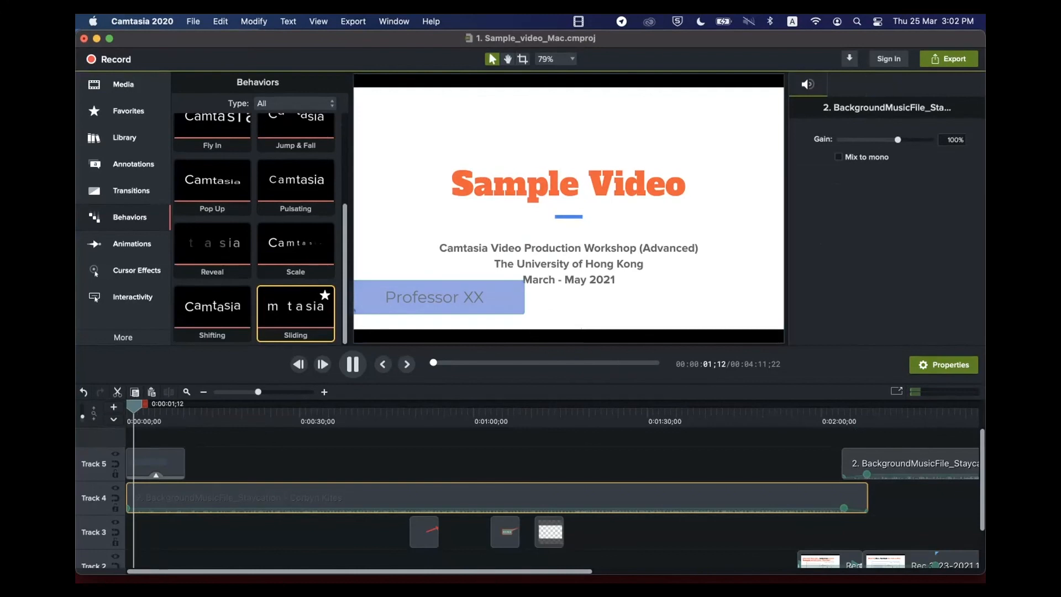
key(space)
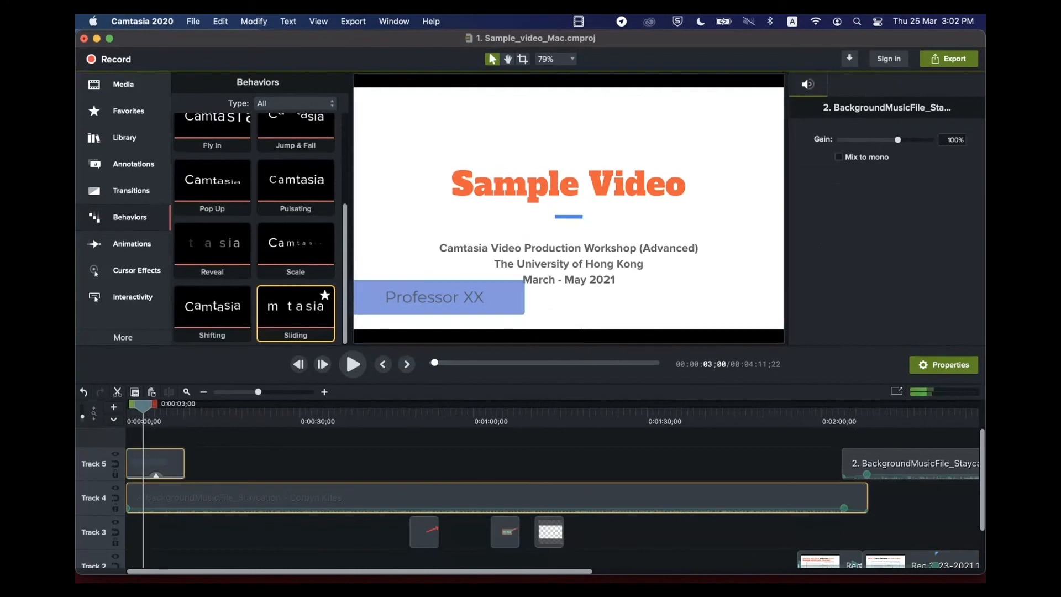
Select the "Professor XX" callout and review the In, During and Out settings of its Sliding behavior
click(155, 463)
click(232, 497)
drag(232, 508, 232, 511)
click(434, 297)
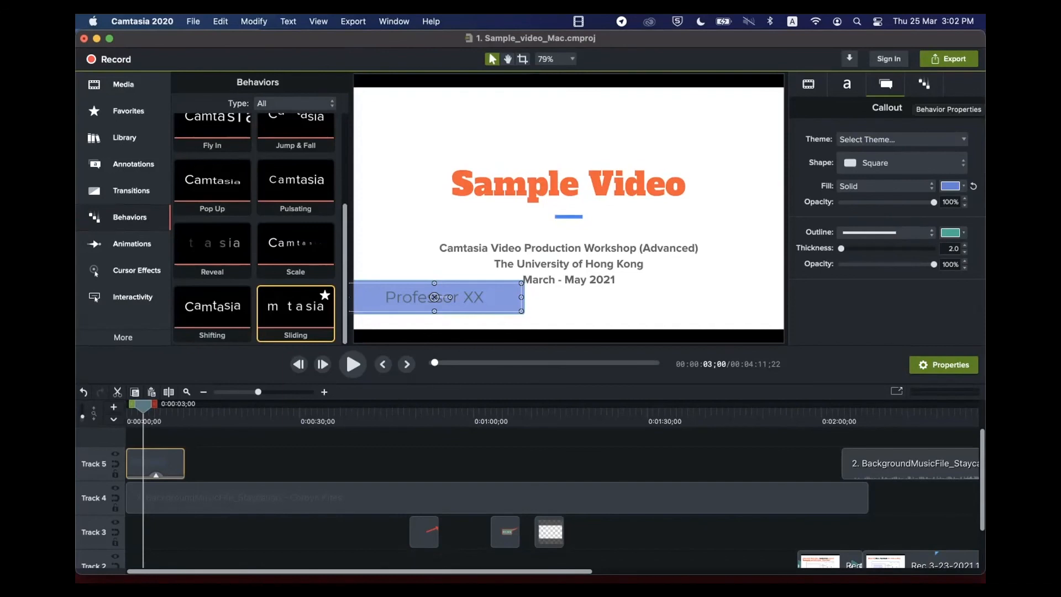
click(924, 85)
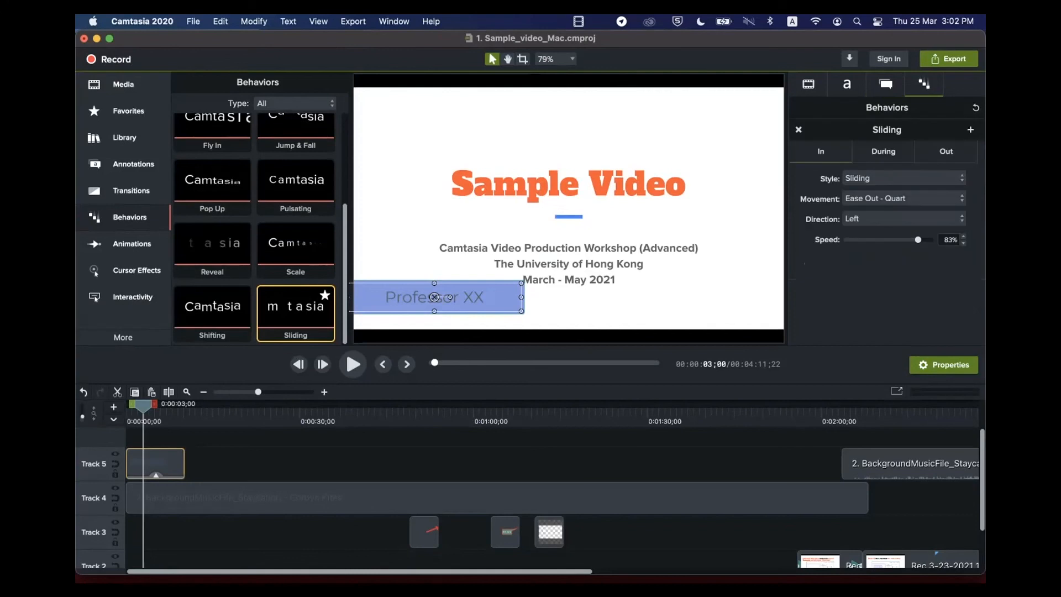
click(882, 151)
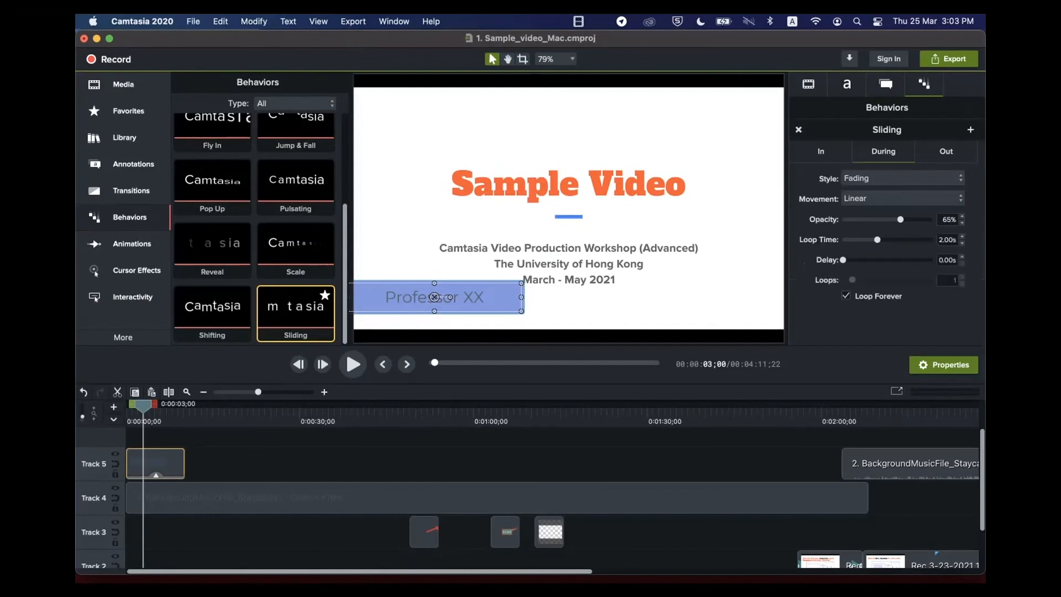
drag(143, 406, 157, 406)
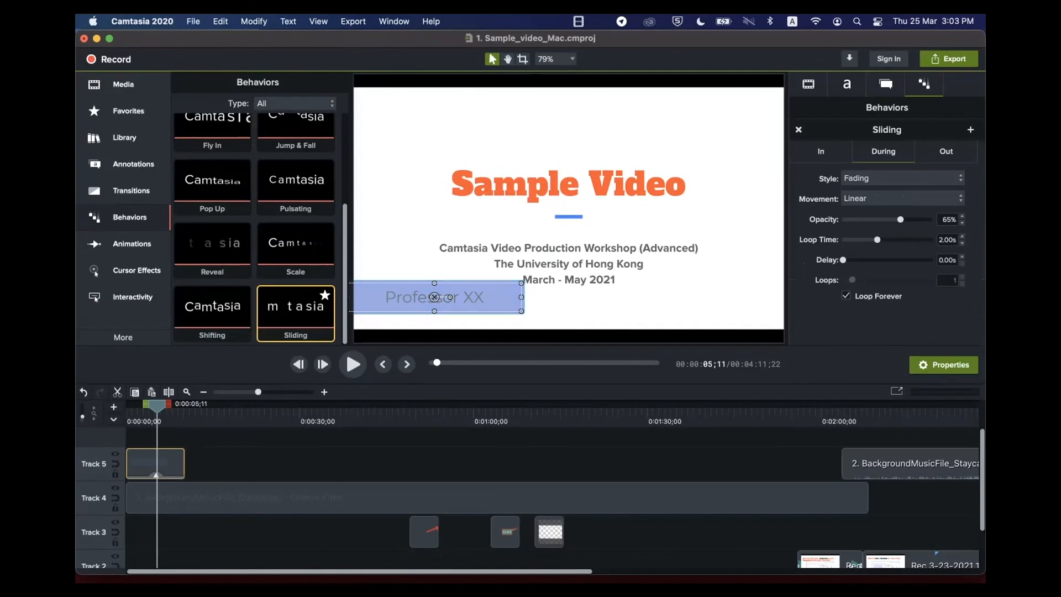
click(946, 152)
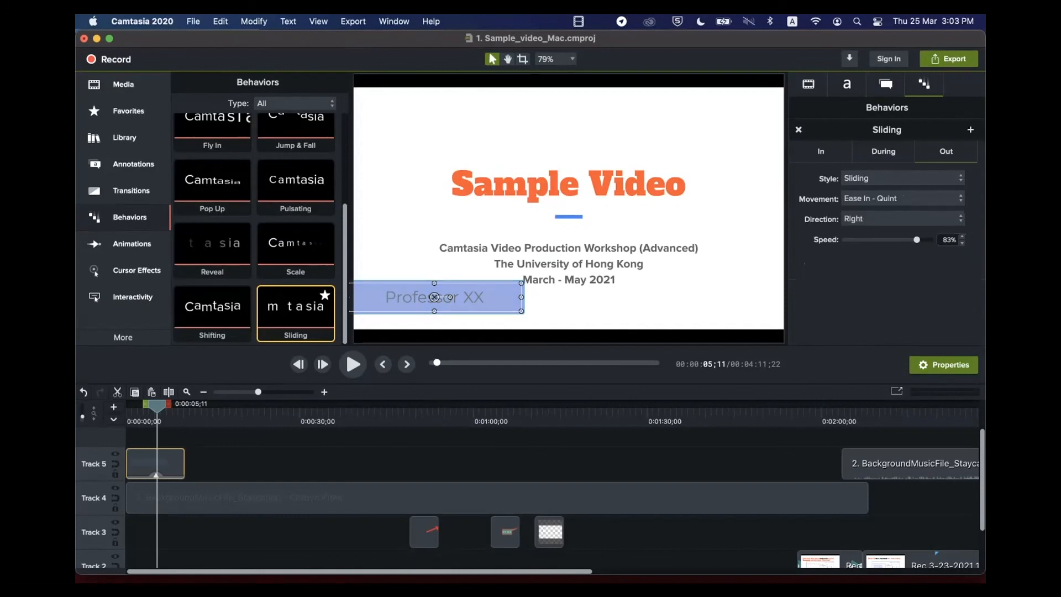
Set the During style of the callout's Sliding behavior to None
click(821, 152)
mouse_move(157, 406)
mouse_down()
mouse_move(129, 406)
mouse_move(143, 406)
mouse_up()
click(883, 152)
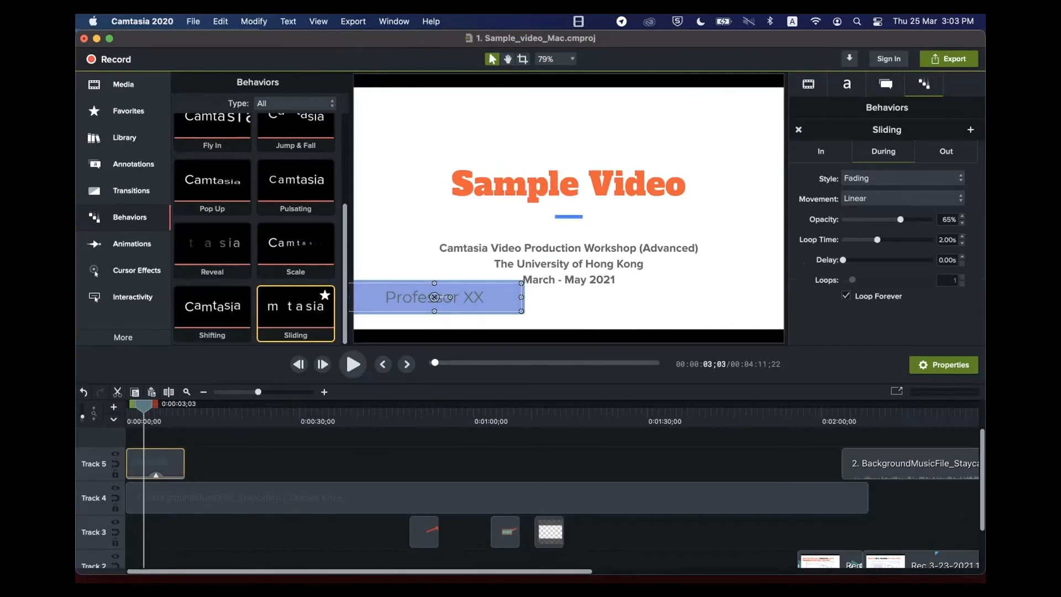
click(902, 178)
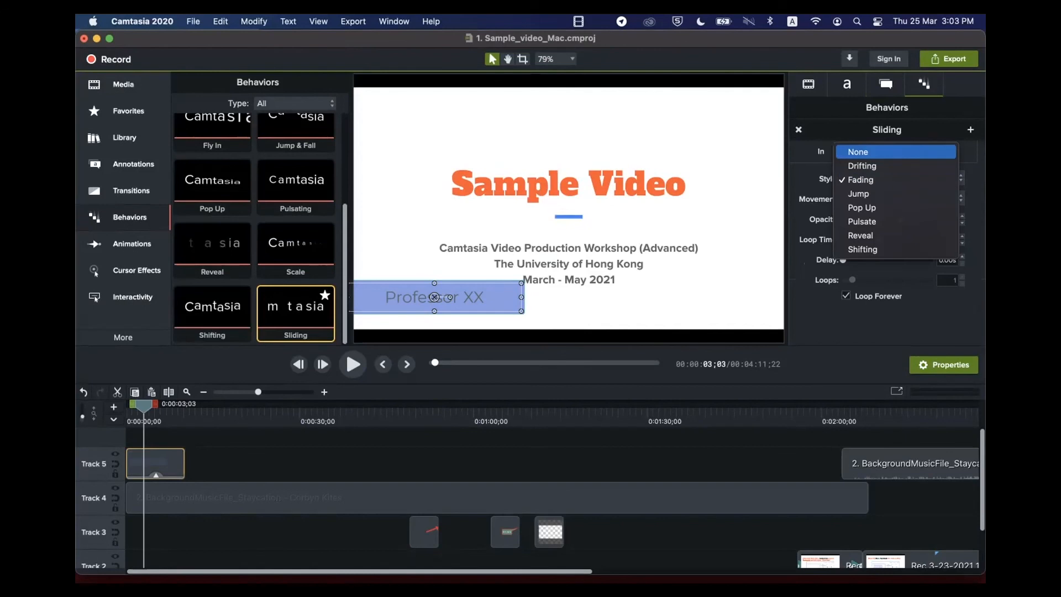
click(895, 151)
Look through the In and During style options of the callout's behavior and return the playhead to the start of the timeline
click(821, 151)
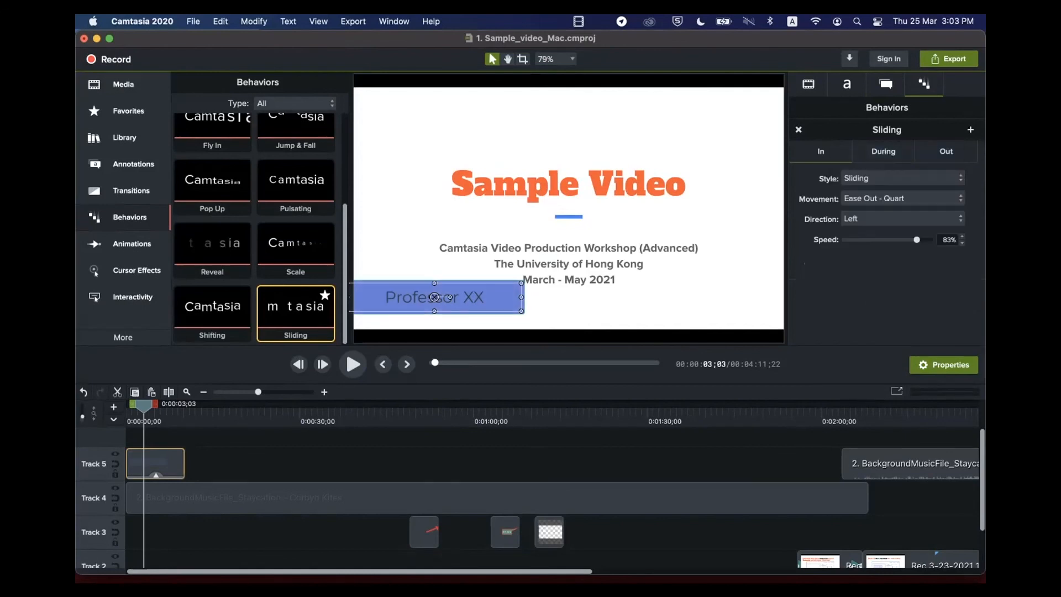
click(902, 178)
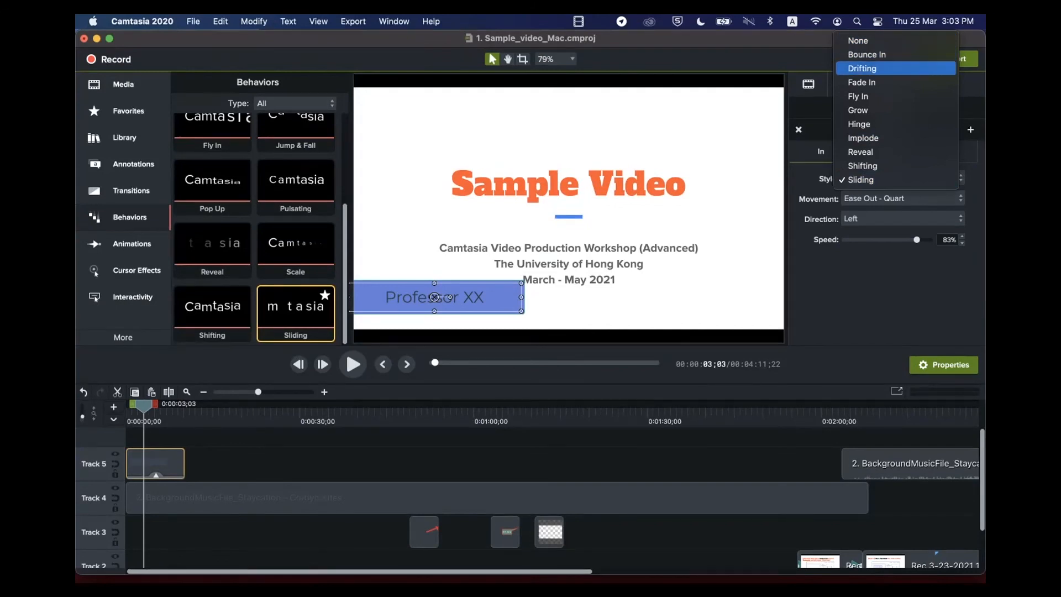
key(Escape)
drag(144, 406, 126, 406)
click(882, 151)
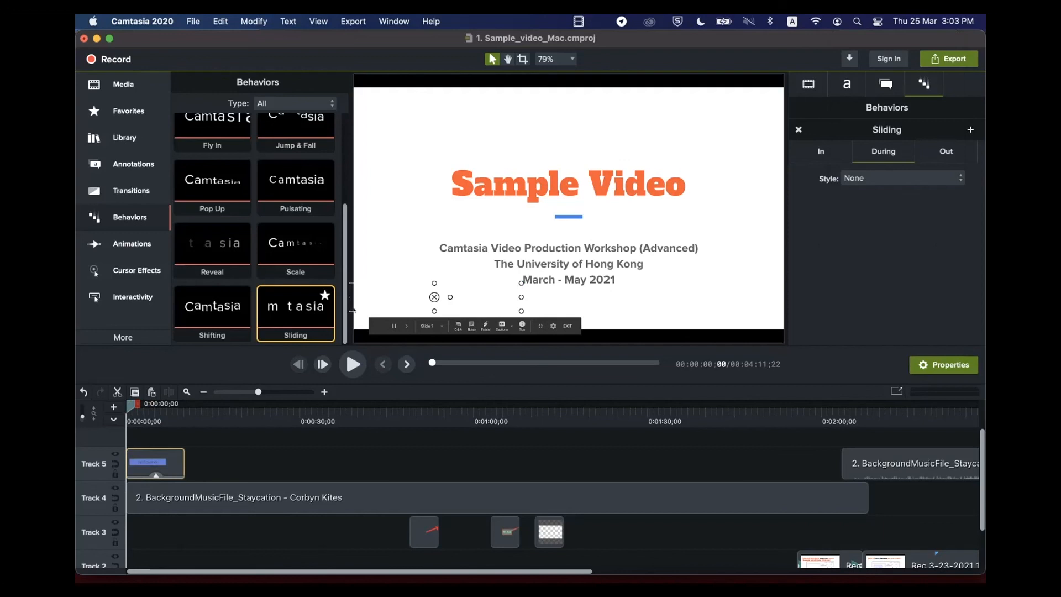
click(903, 178)
key(Escape)
Play the first seconds of the video to preview the callout's revised animation
key(space)
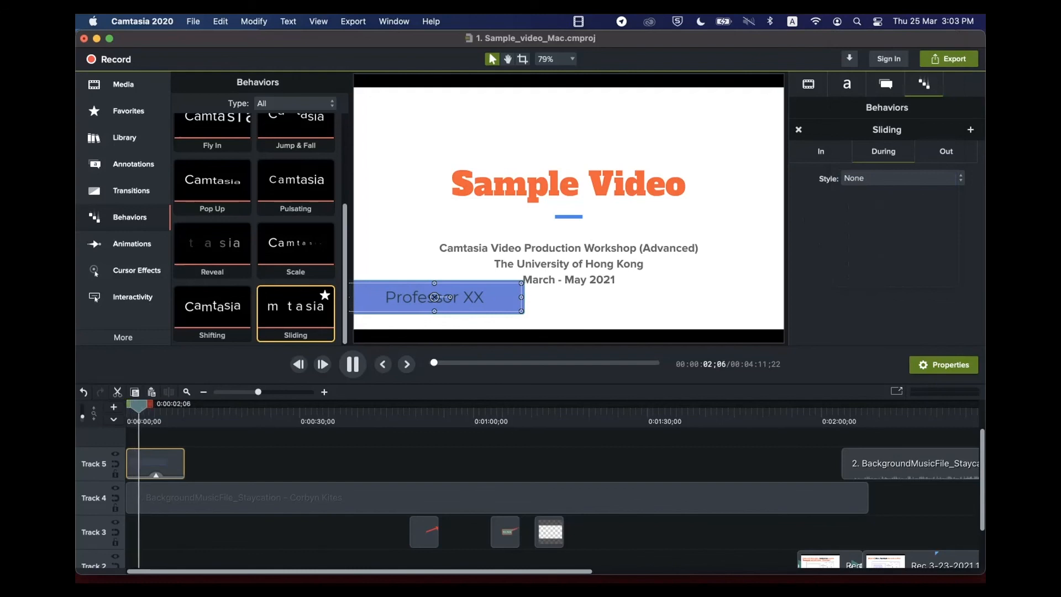
key(space)
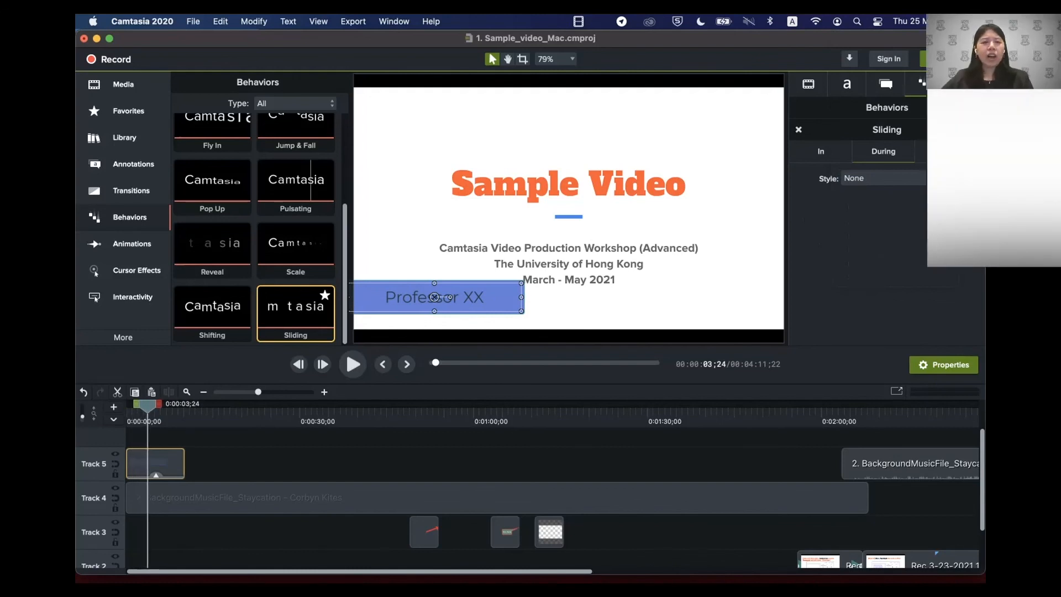
scroll(254, 226, up, 5)
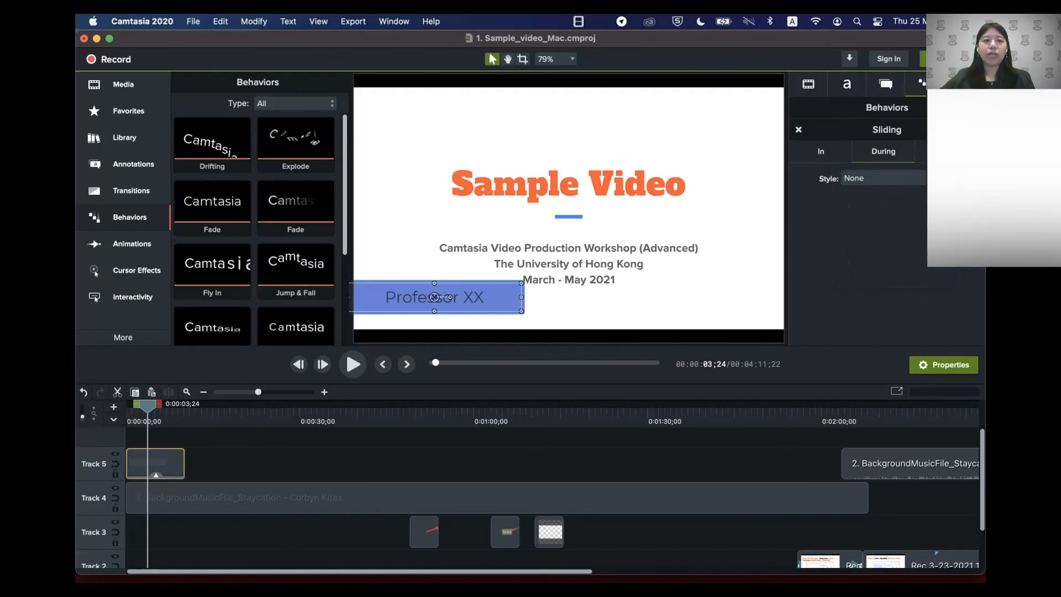